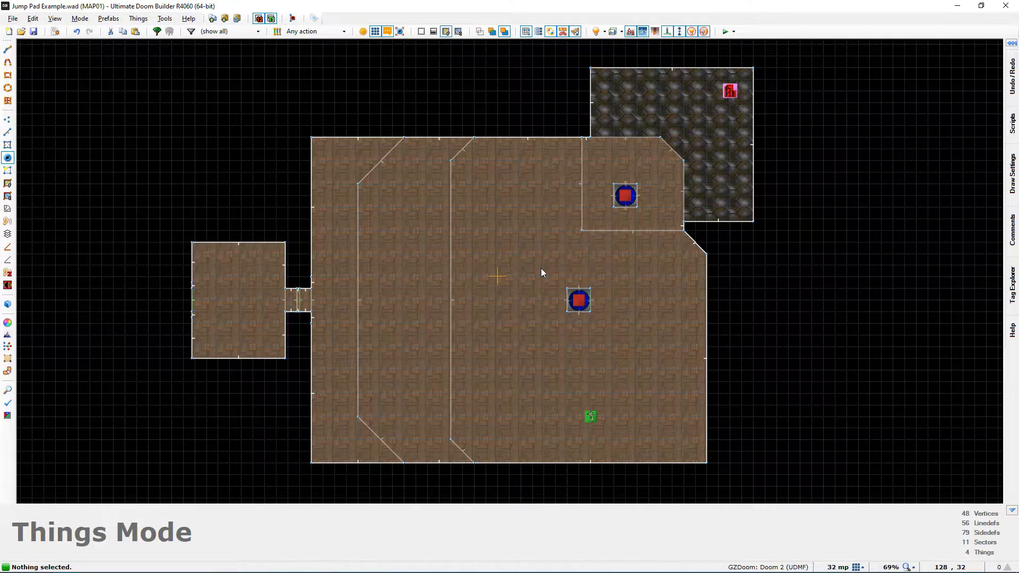
# Enter the 3D view of the map and examine the player start and the sloped jump pad in the main room.
pyautogui.press('w')
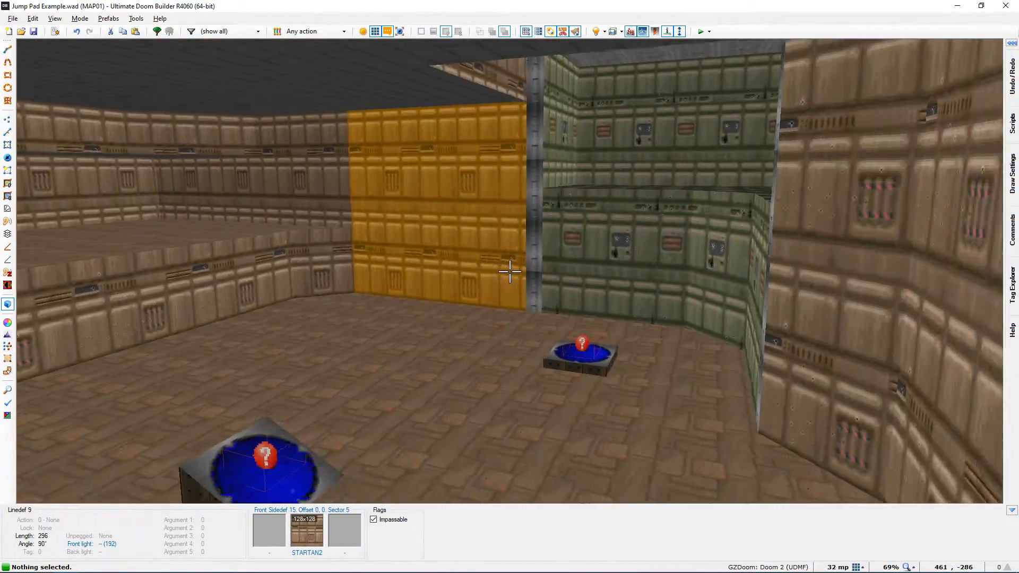
pyautogui.press('e')
pyautogui.press('s')
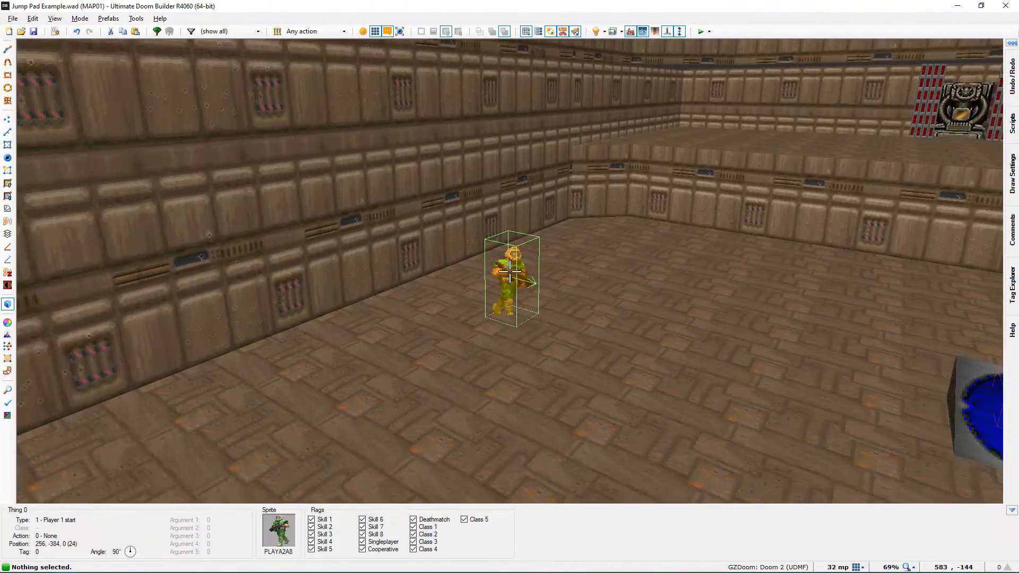
pyautogui.press('s')
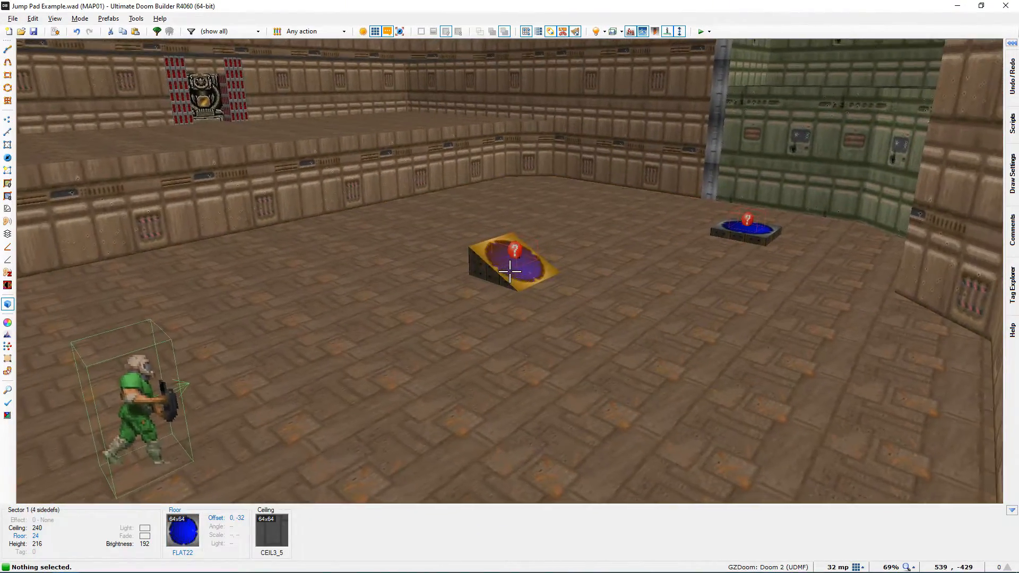
pyautogui.press('e')
pyautogui.press('e')
pyautogui.press('d')
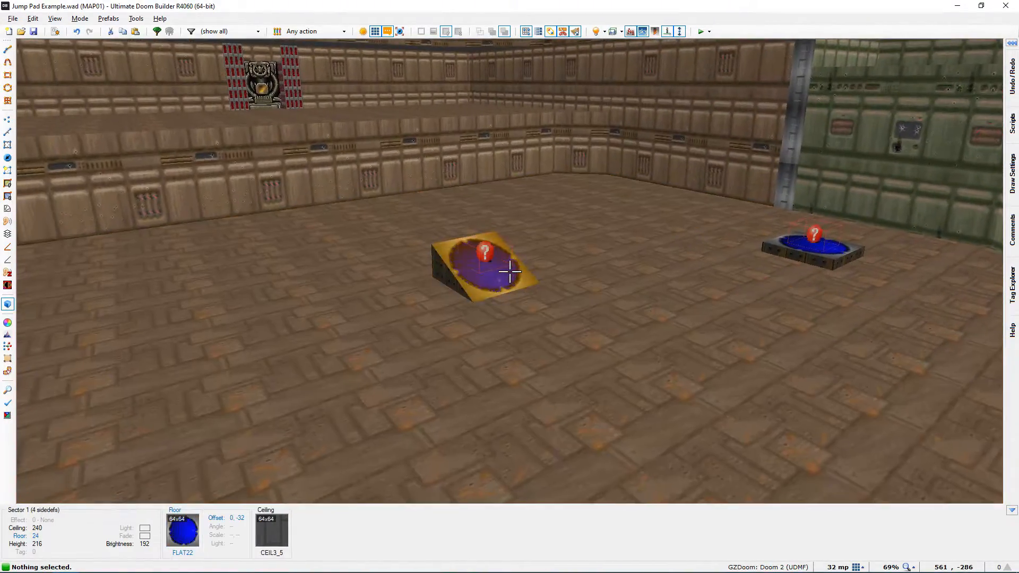
pyautogui.press('s')
pyautogui.press('e')
pyautogui.press('d')
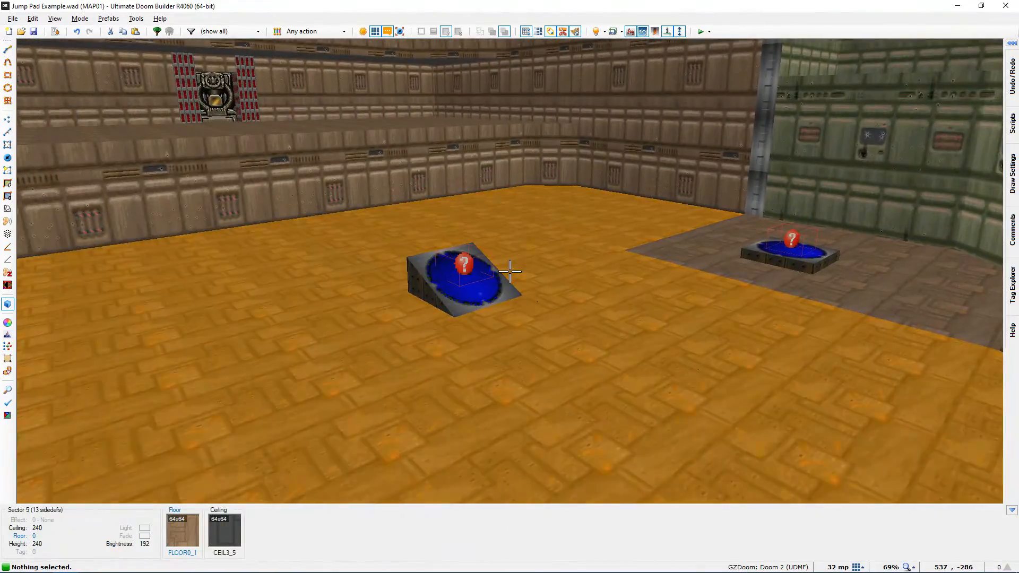
pyautogui.press('e')
pyautogui.press('e')
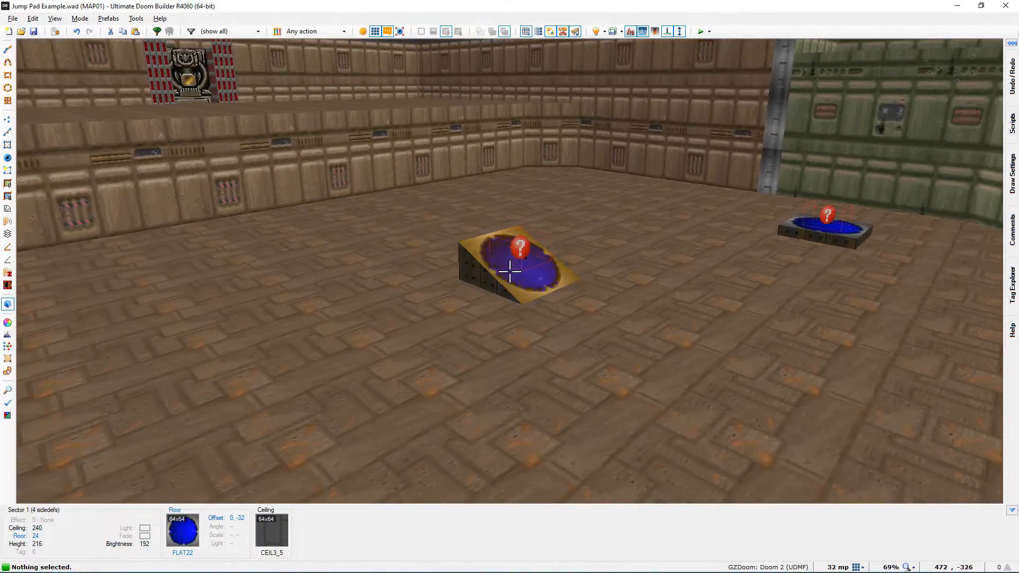
pyautogui.press('e')
pyautogui.press('d')
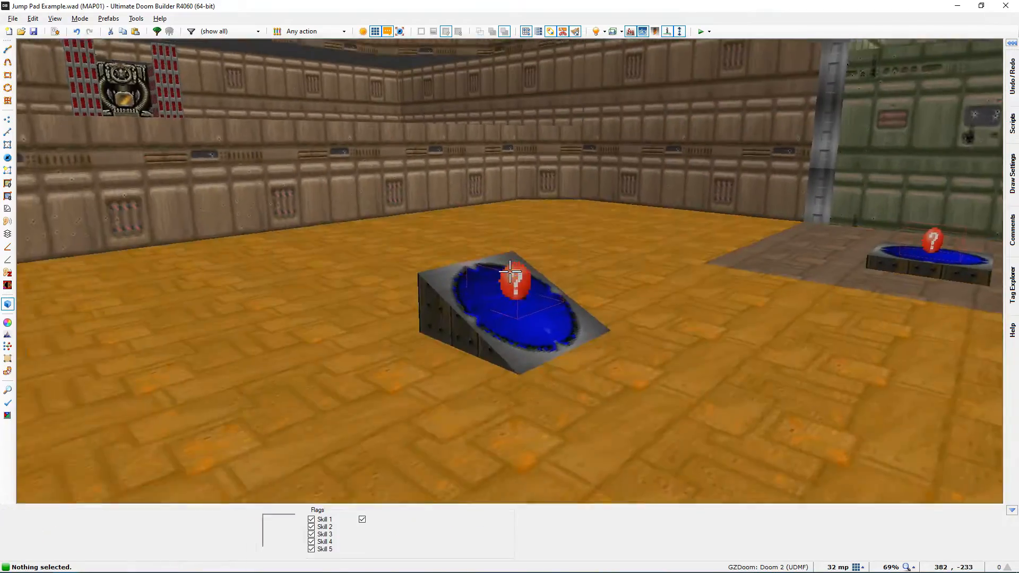
# Compare the flat jump pad in the green alcove with the sloped one, including their Blue Particle Fountain things.
pyautogui.press('e')
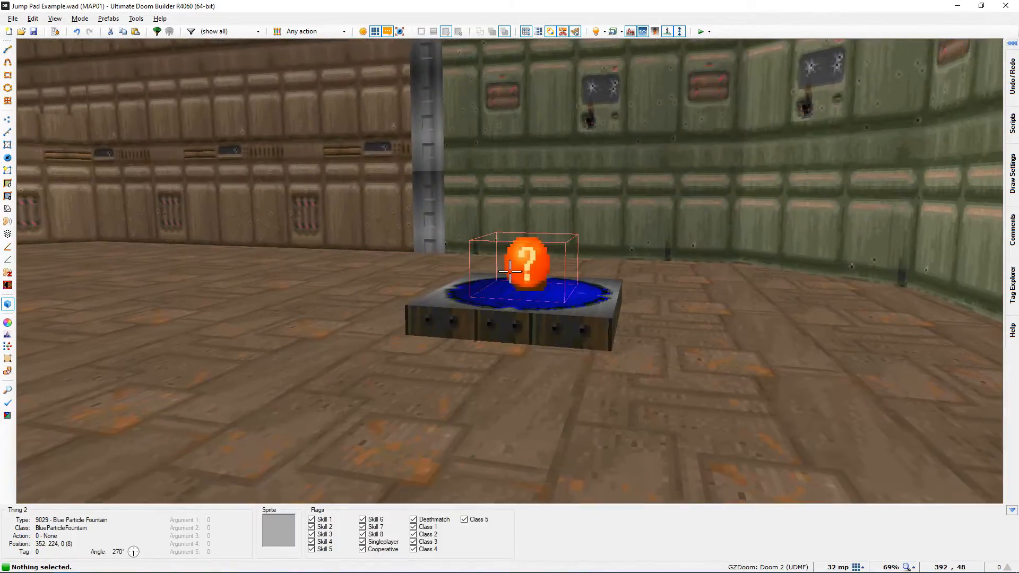
pyautogui.press('d')
pyautogui.press('d')
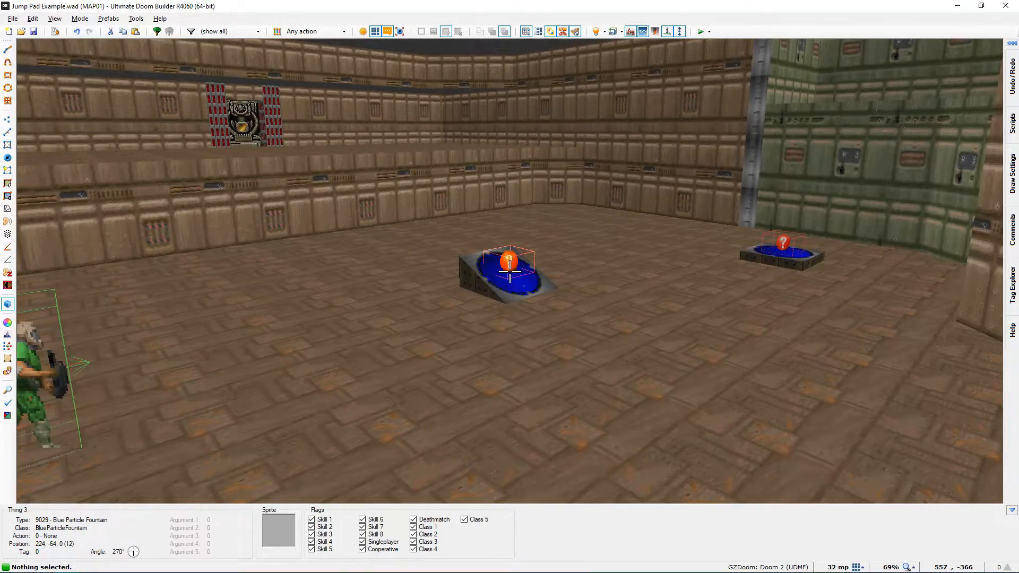
pyautogui.press('e')
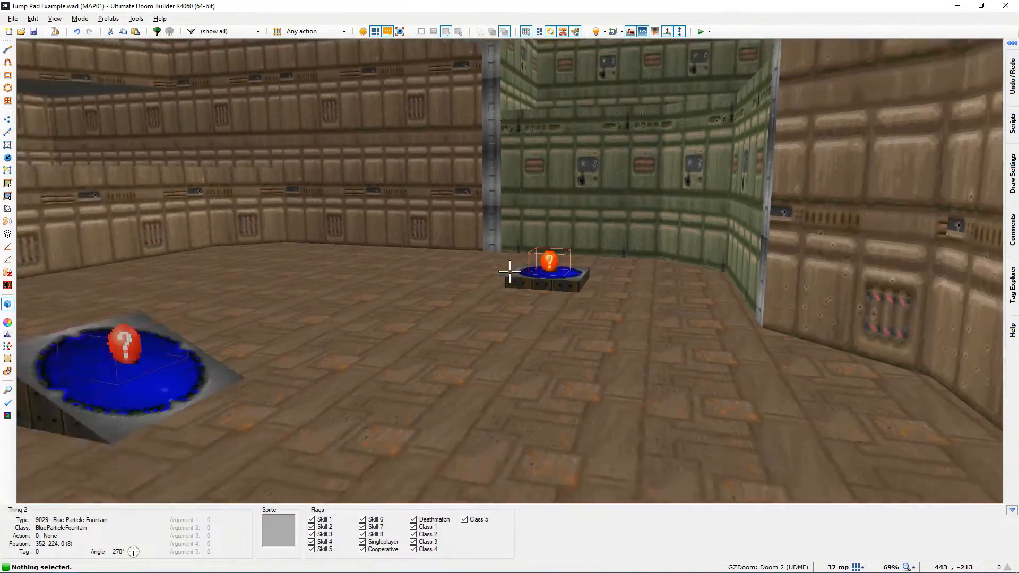
pyautogui.press('d')
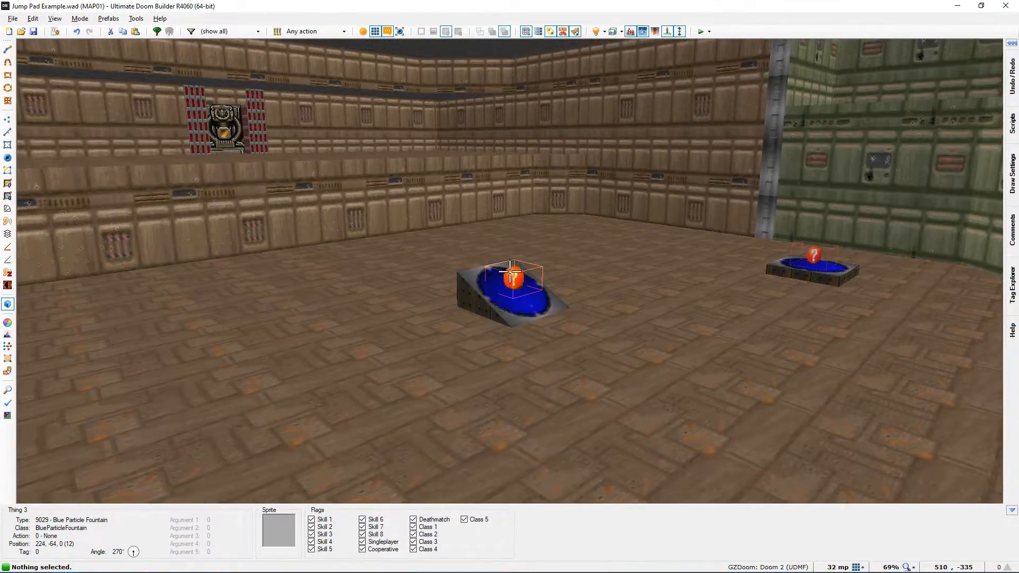
pyautogui.press('e')
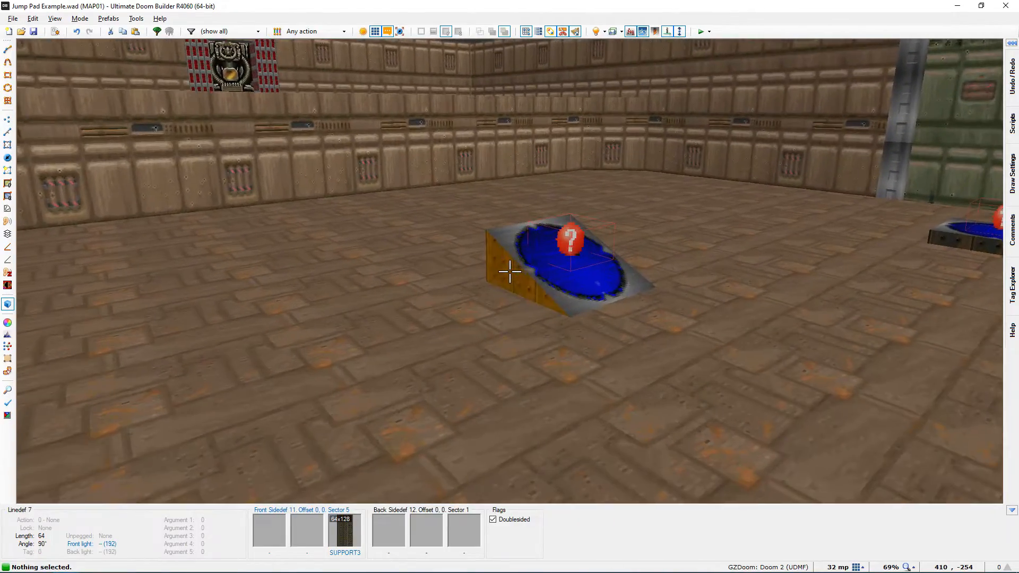
# Inspect the raised ledge in front of the sloped jump pad and the exit door with its red trim.
pyautogui.press('f')
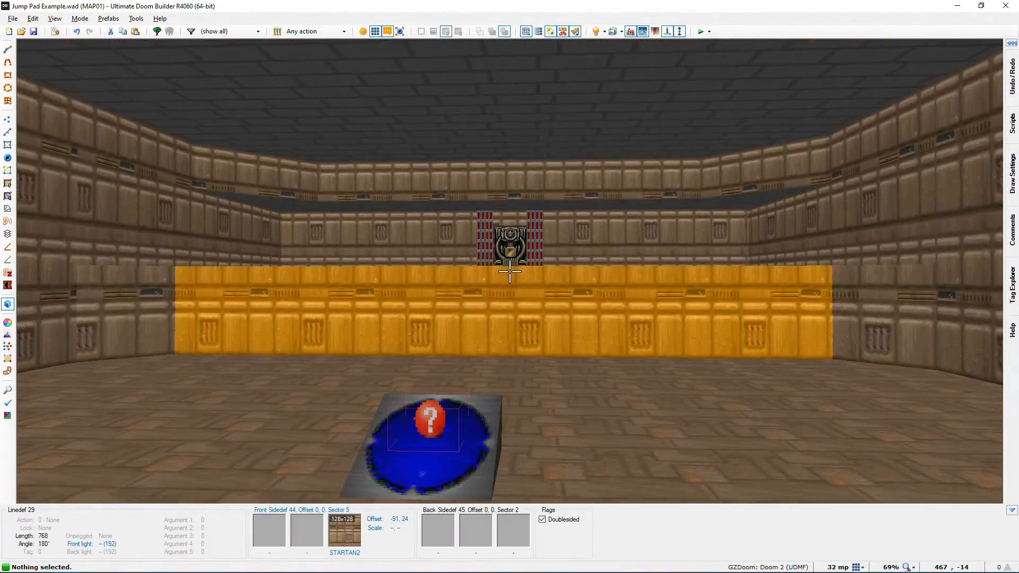
pyautogui.press('e')
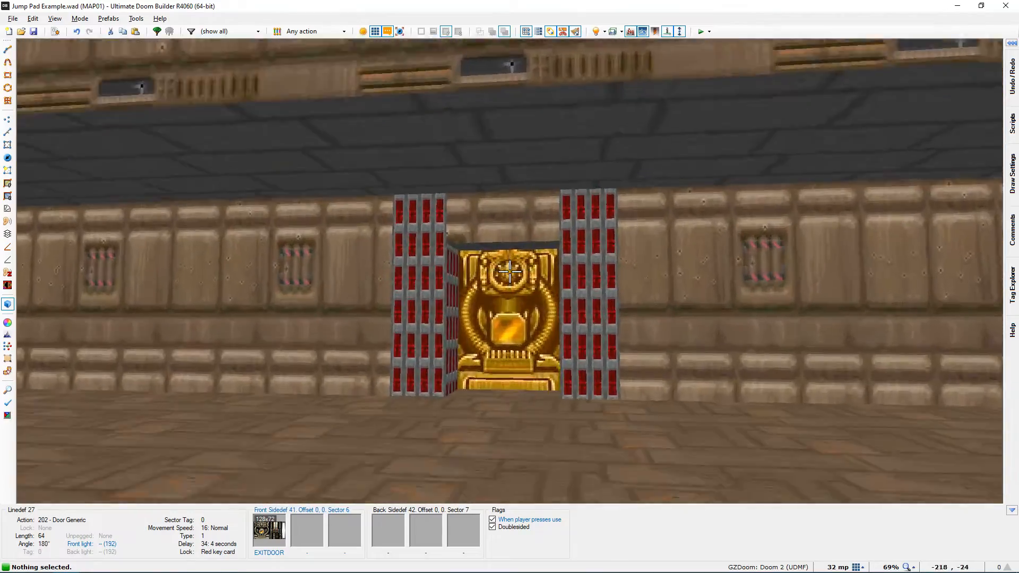
pyautogui.press('d')
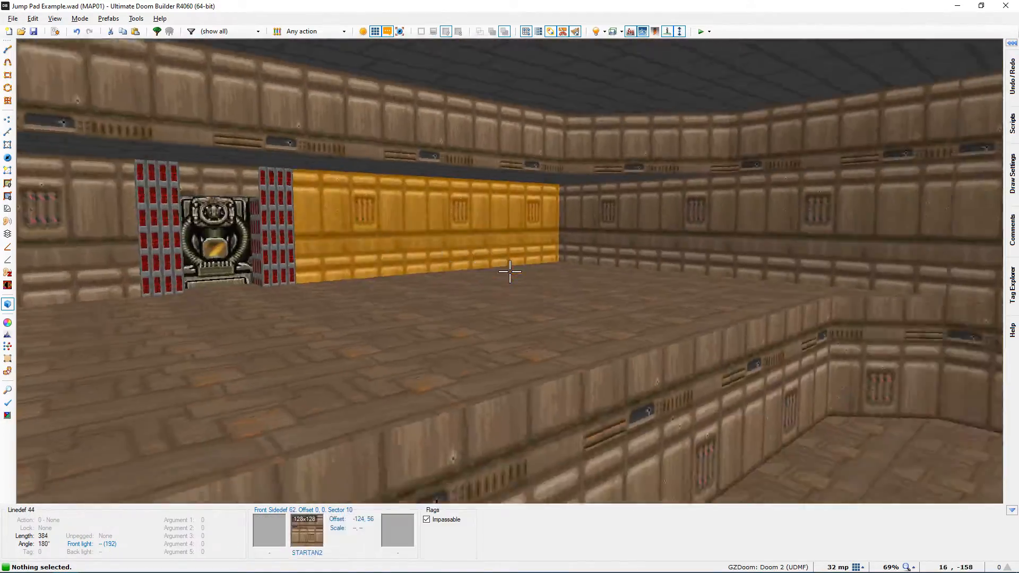
pyautogui.press('e')
pyautogui.press('f')
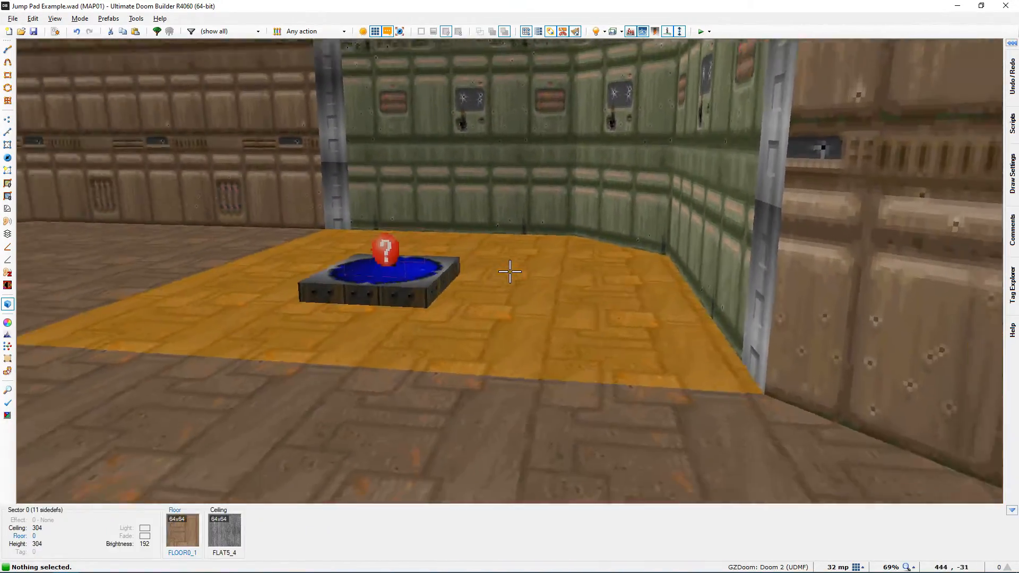
# Examine the flat jump pad in the green alcove and the red keycard on the high platform above it.
pyautogui.press('s')
pyautogui.press('s')
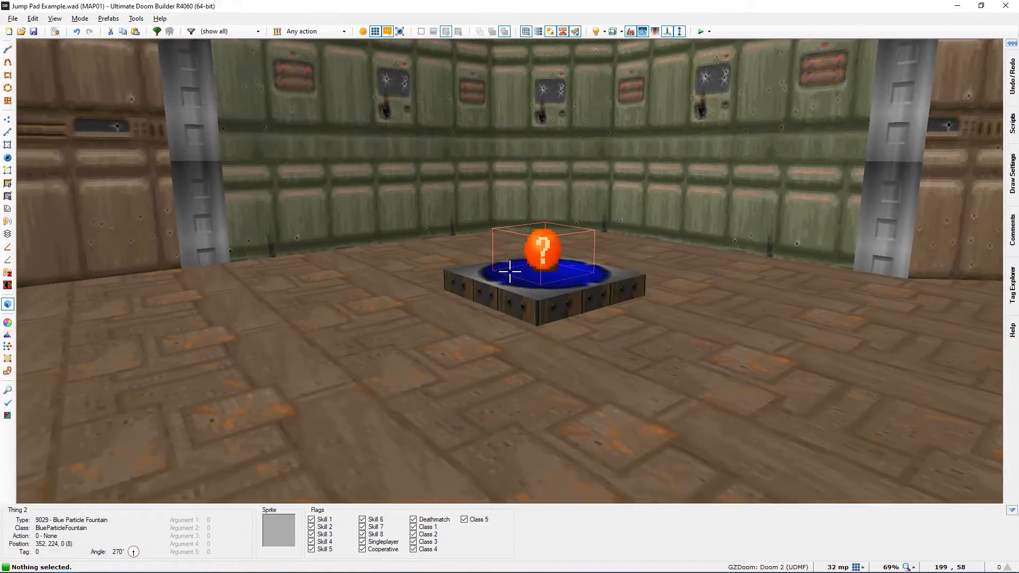
pyautogui.press('s')
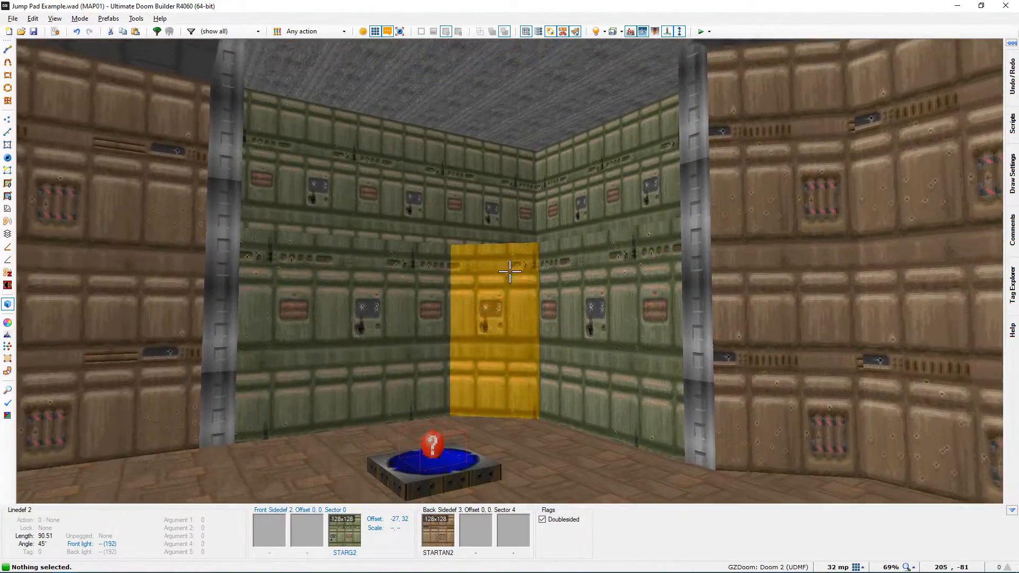
pyautogui.press('w')
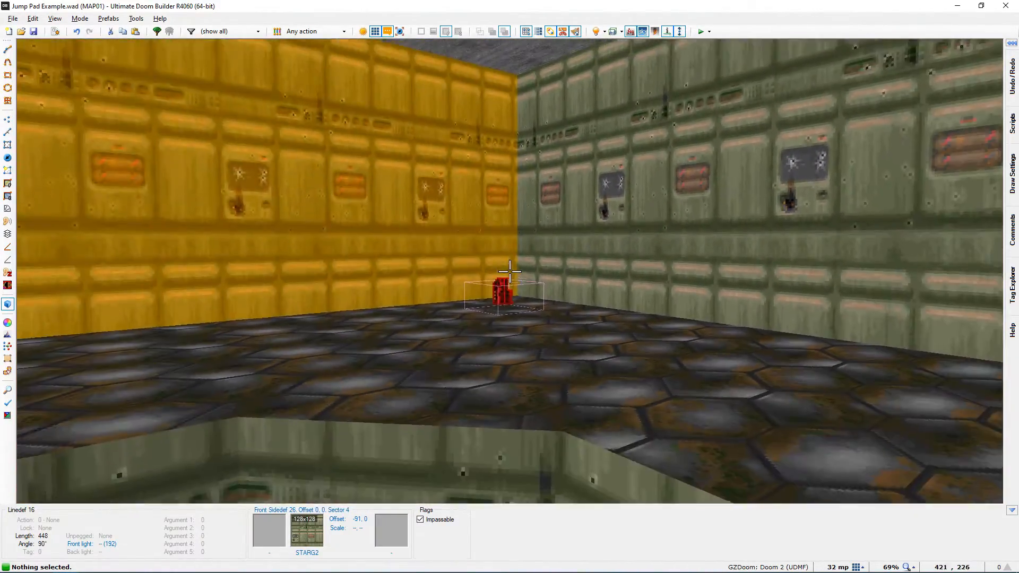
pyautogui.press('s')
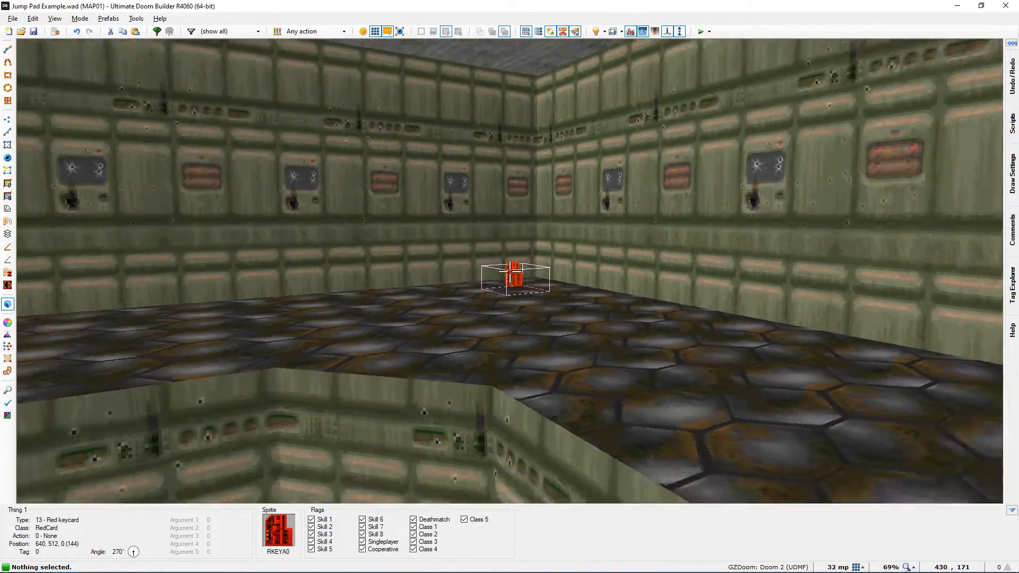
# Review the route in 3D from the flat pad up to the keycard platform, back to the sloped pad and onto the exit ledge.
pyautogui.press('s')
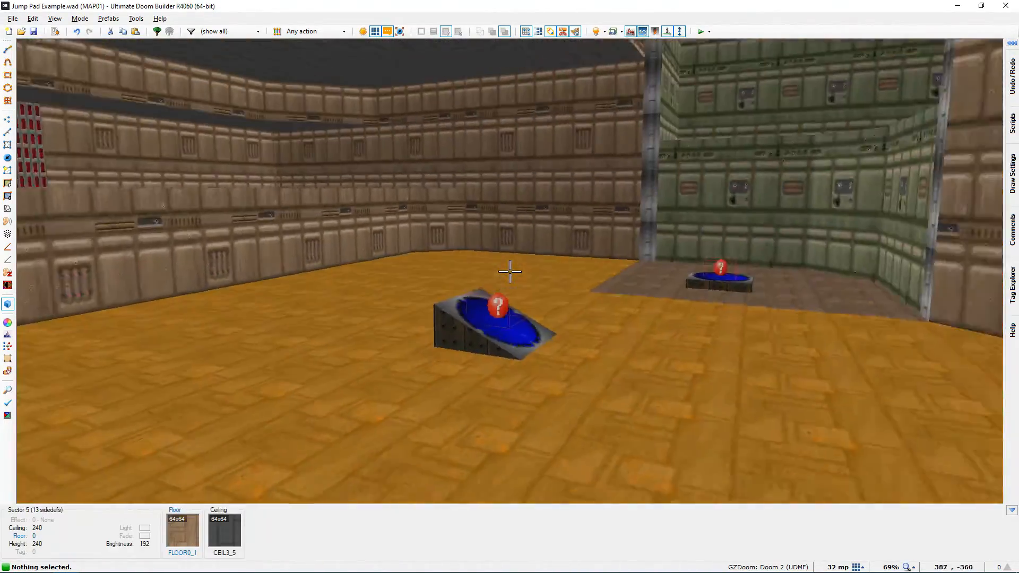
pyautogui.press('s')
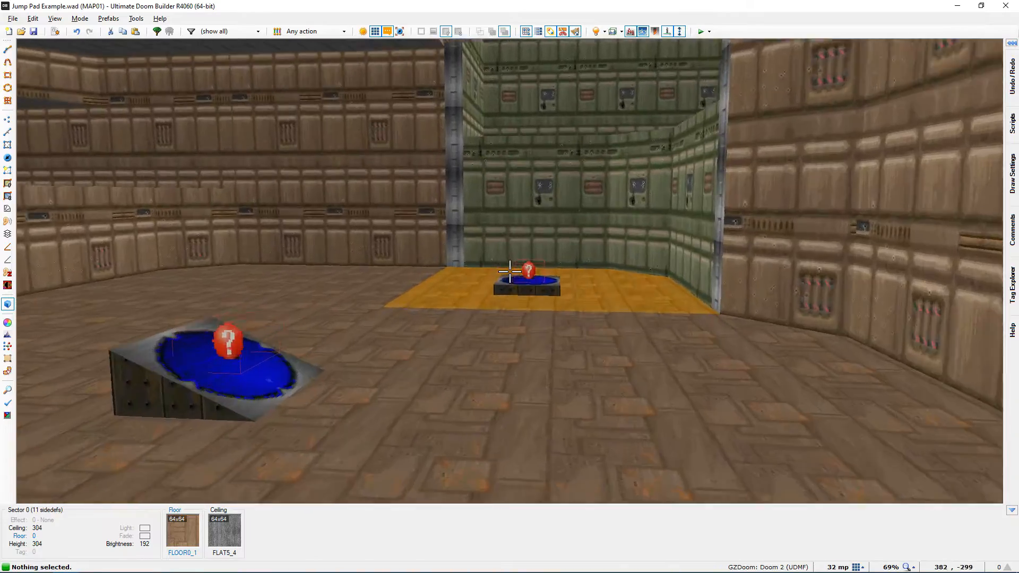
pyautogui.press('w')
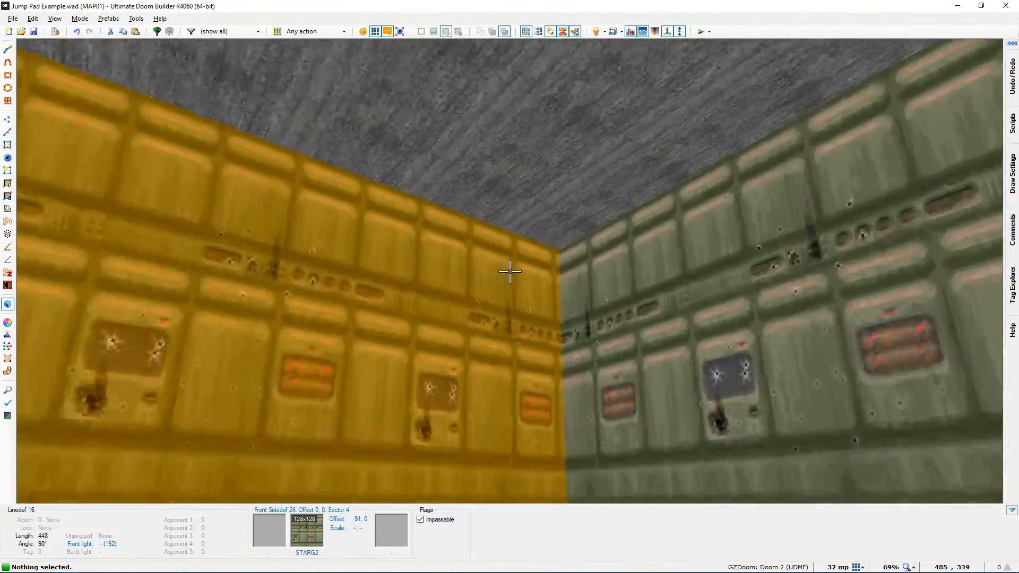
pyautogui.press('w')
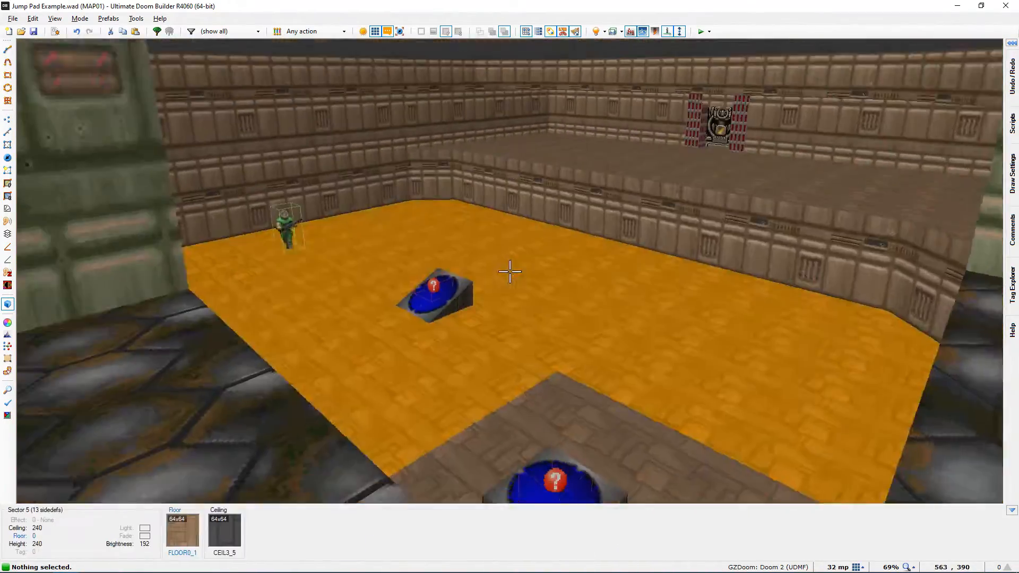
pyautogui.press('w')
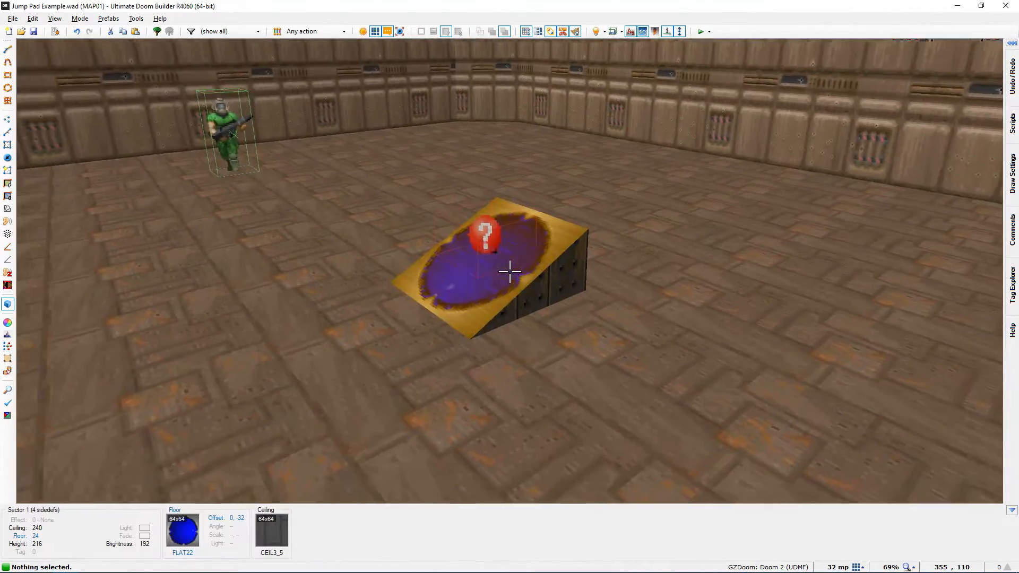
pyautogui.press('a')
pyautogui.press('w')
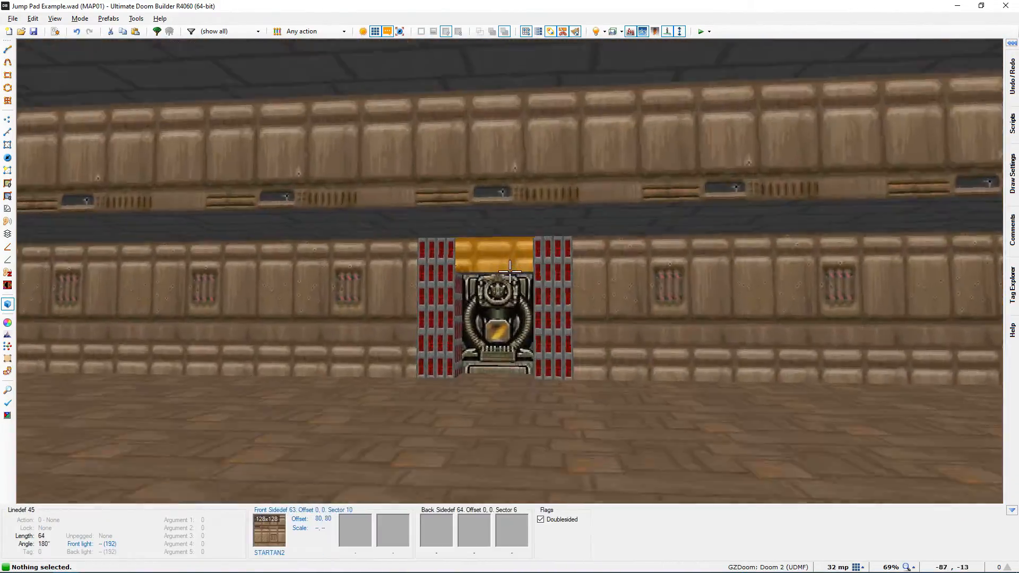
pyautogui.press('w')
pyautogui.press('s')
pyautogui.press('w')
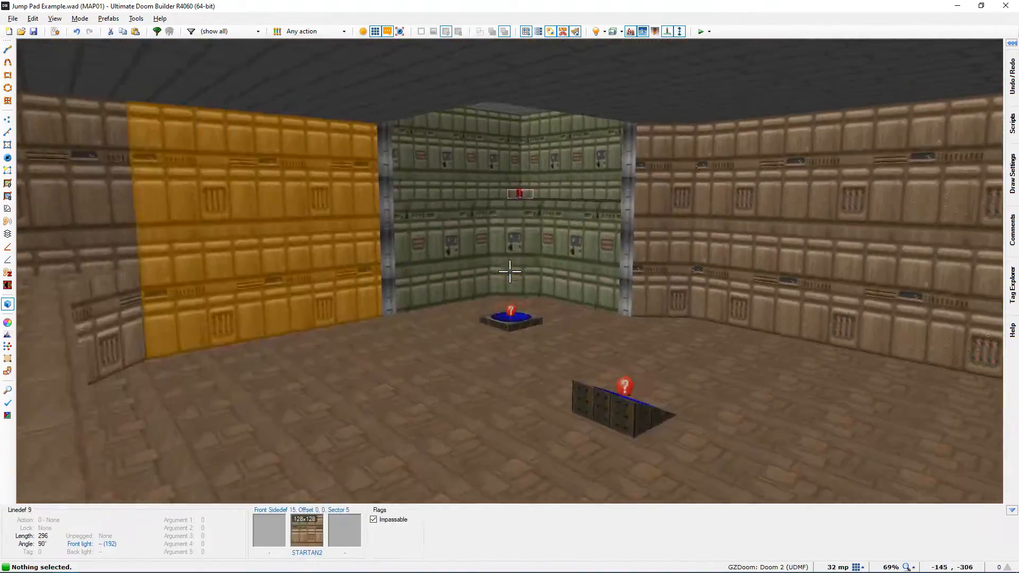
pyautogui.press('d')
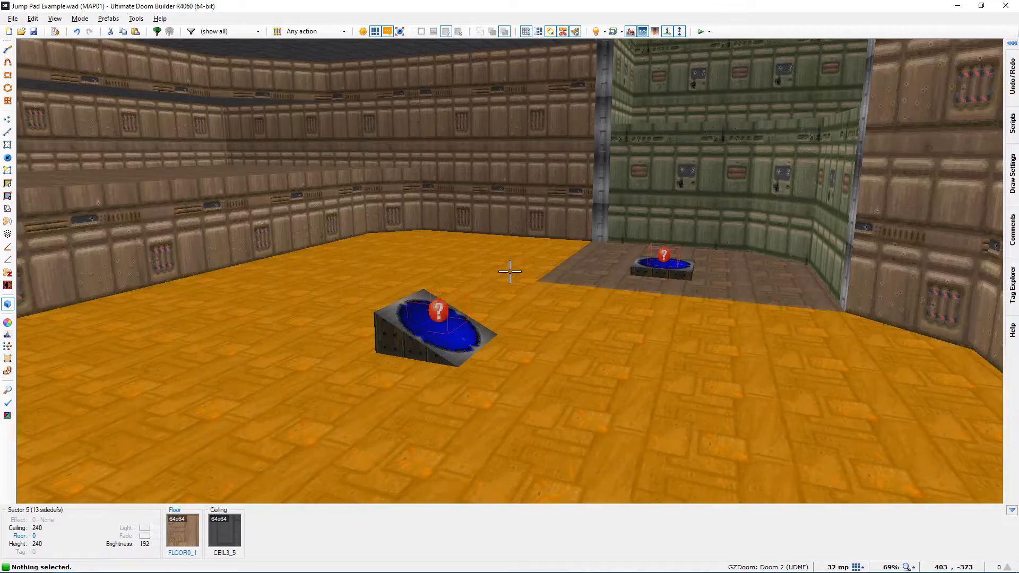
# Check the flat jump pad once more in 3D and focus the 2D map on its alcove beside the keycard platform.
pyautogui.press('q')
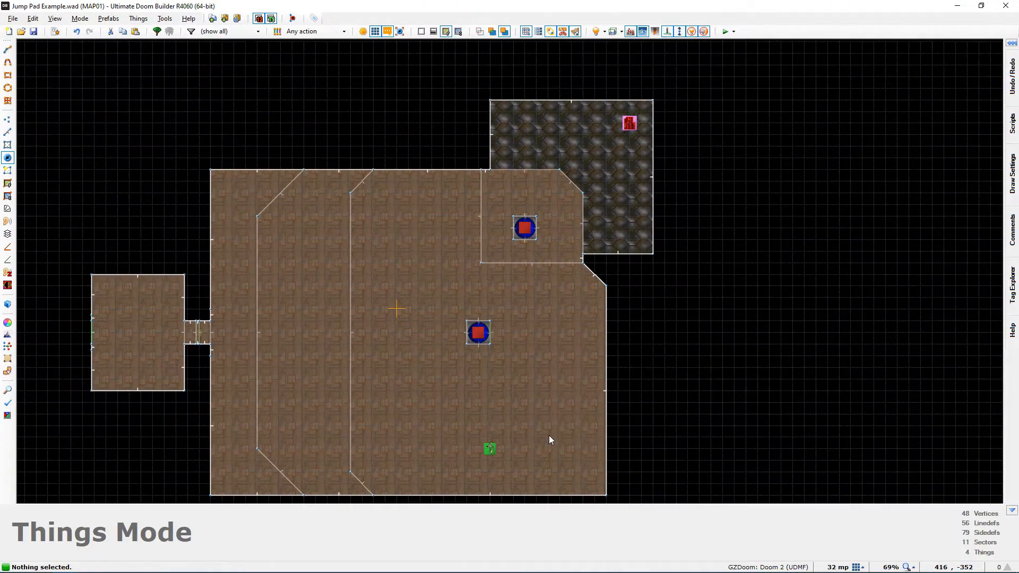
pyautogui.moveTo(543, 310); pyautogui.dragTo(538, 343, button='middle')
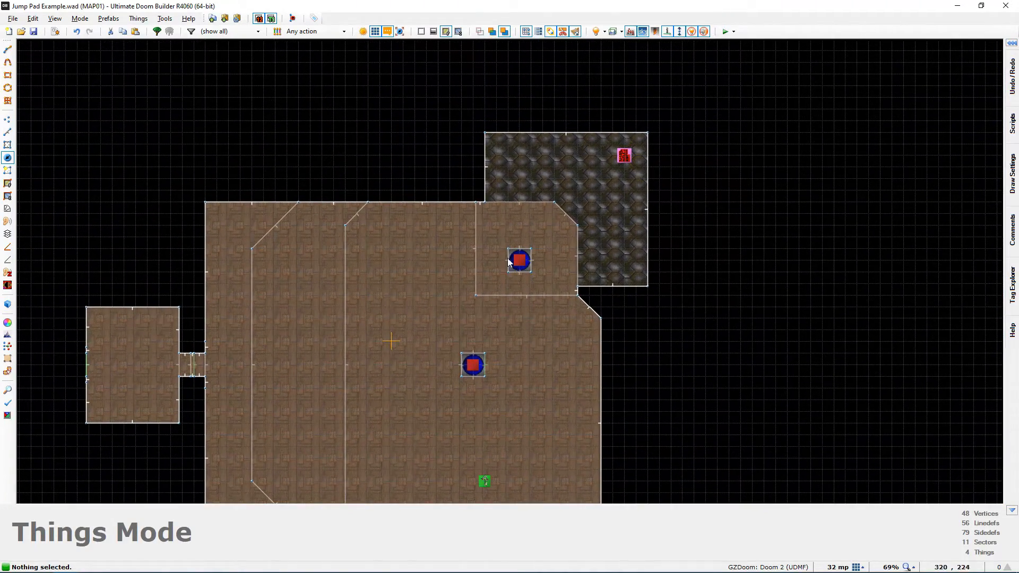
pyautogui.press('q')
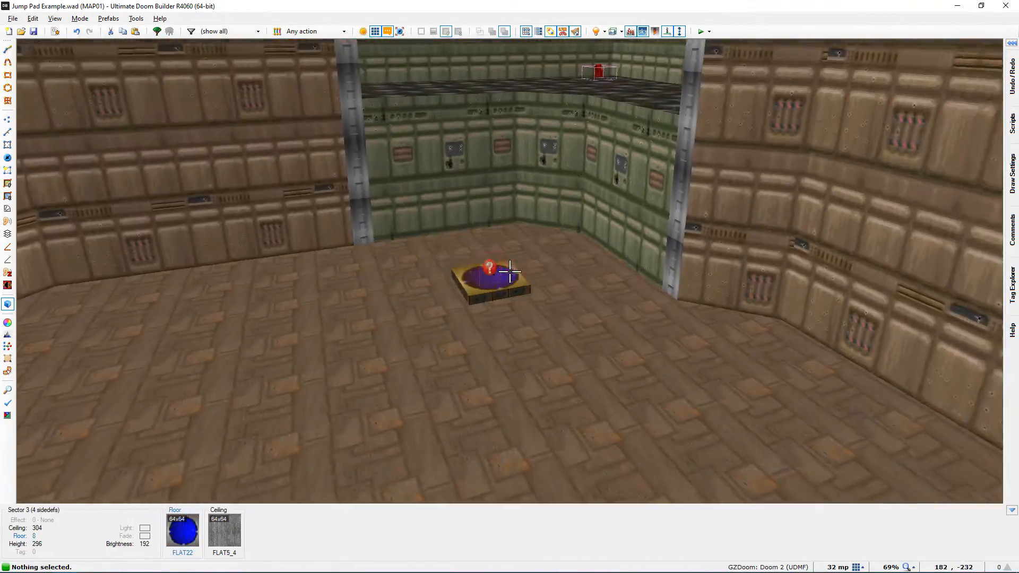
pyautogui.press('w')
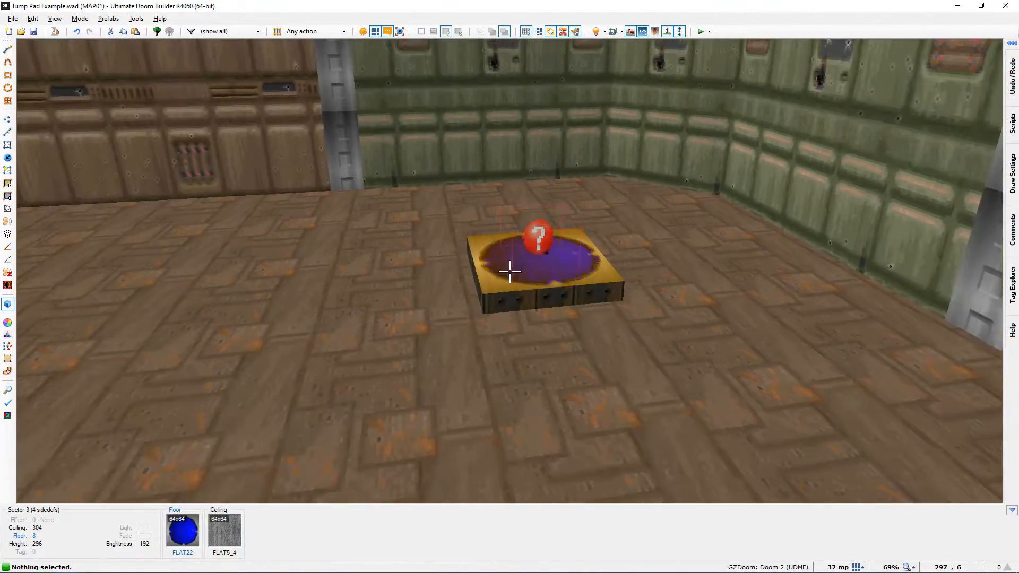
pyautogui.press('q')
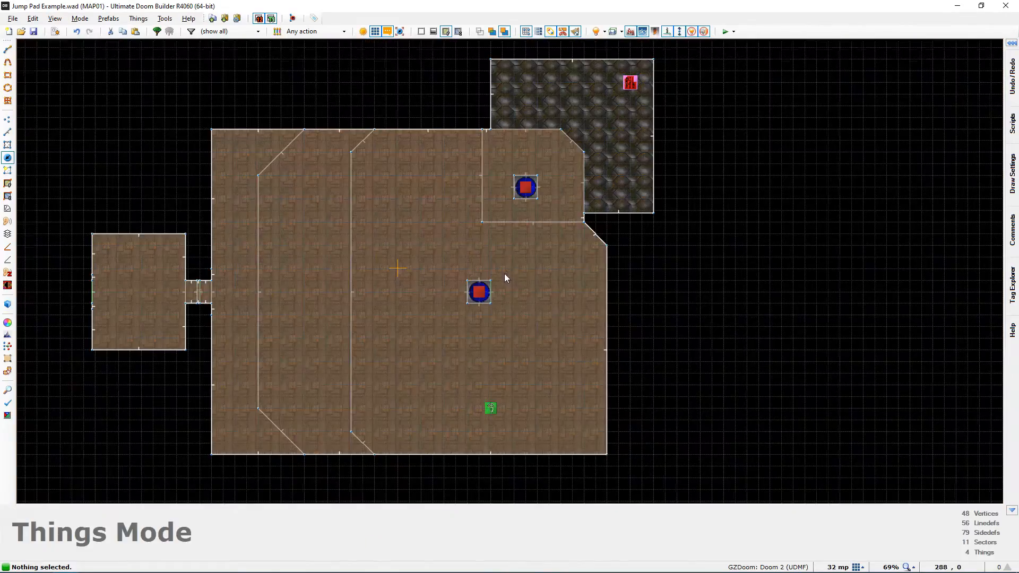
pyautogui.scroll(4, 518, 253)
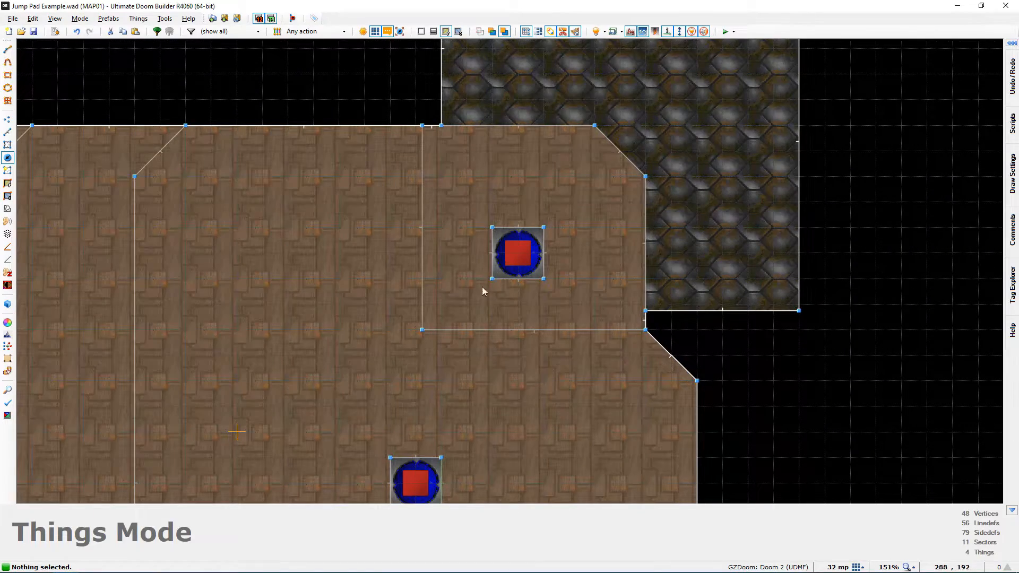
pyautogui.moveTo(452, 289); pyautogui.dragTo(498, 270, button='middle')
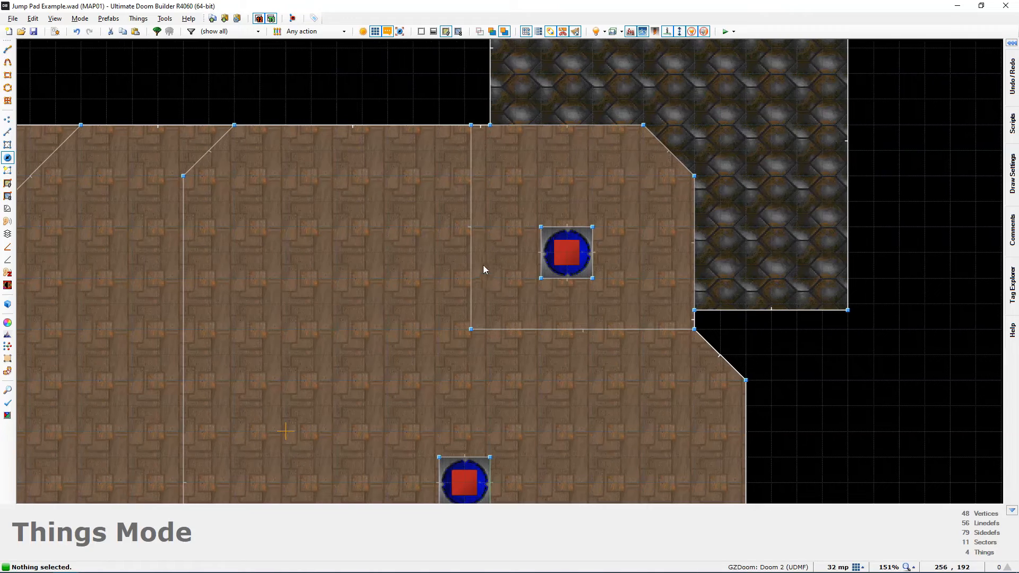
# Insert a thing on the floor beside the flat jump pad's alcove and make it an "Actor enters sector" sector action.
pyautogui.press('Insert')
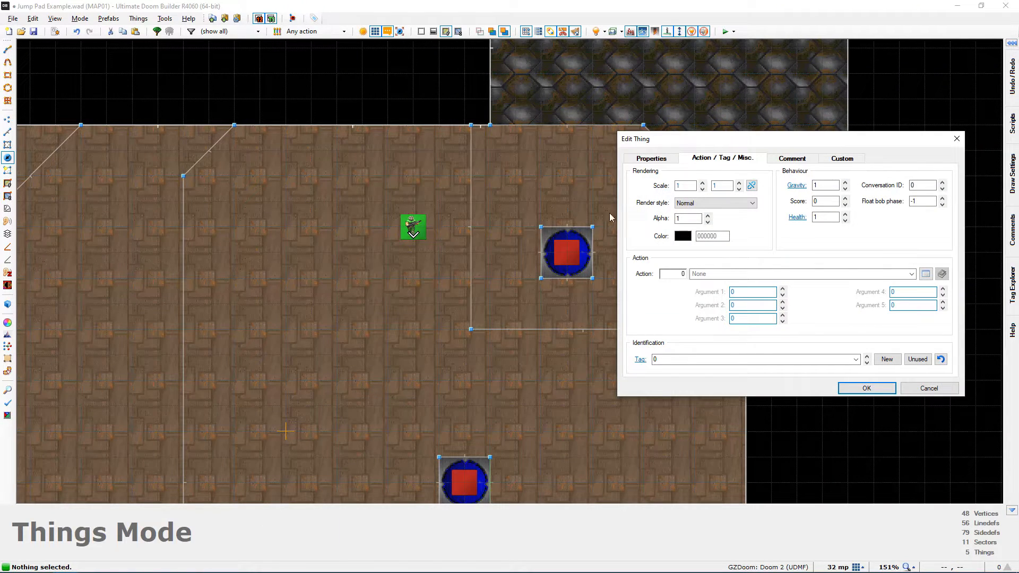
pyautogui.click(644, 162)
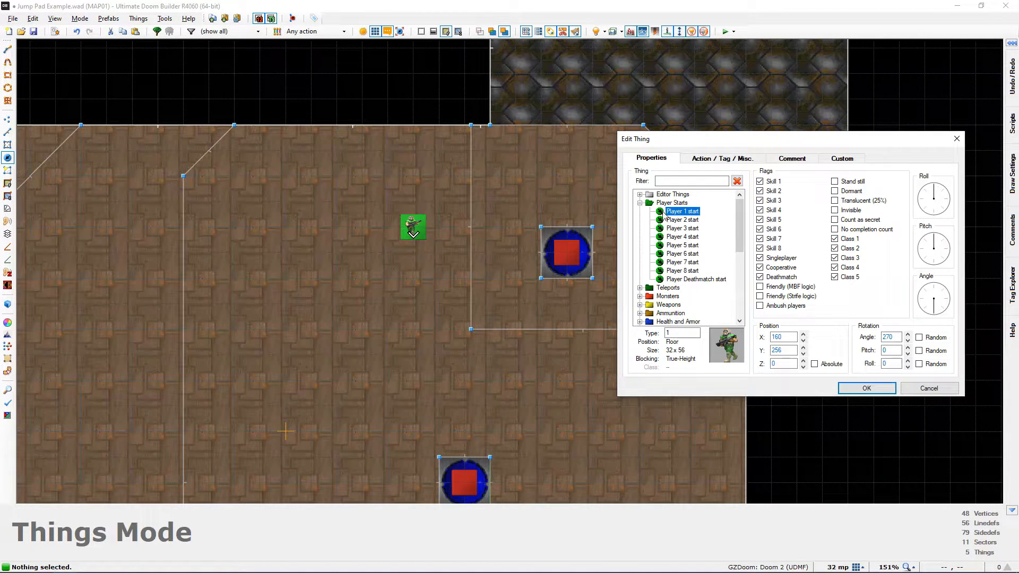
pyautogui.click(640, 203)
pyautogui.scroll(-2, 668, 266)
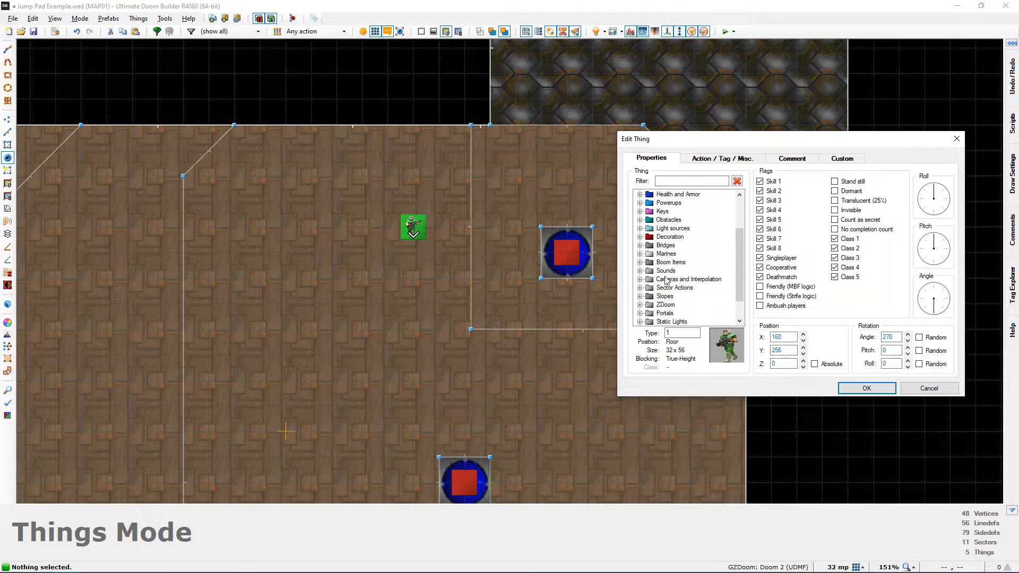
pyautogui.scroll(-1, 667, 281)
pyautogui.click(661, 263)
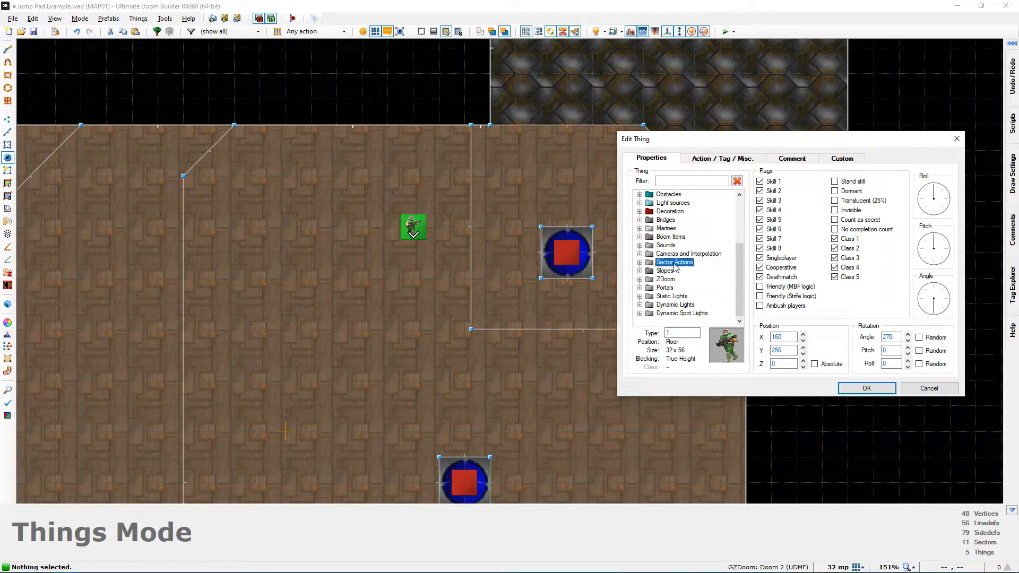
pyautogui.click(640, 262)
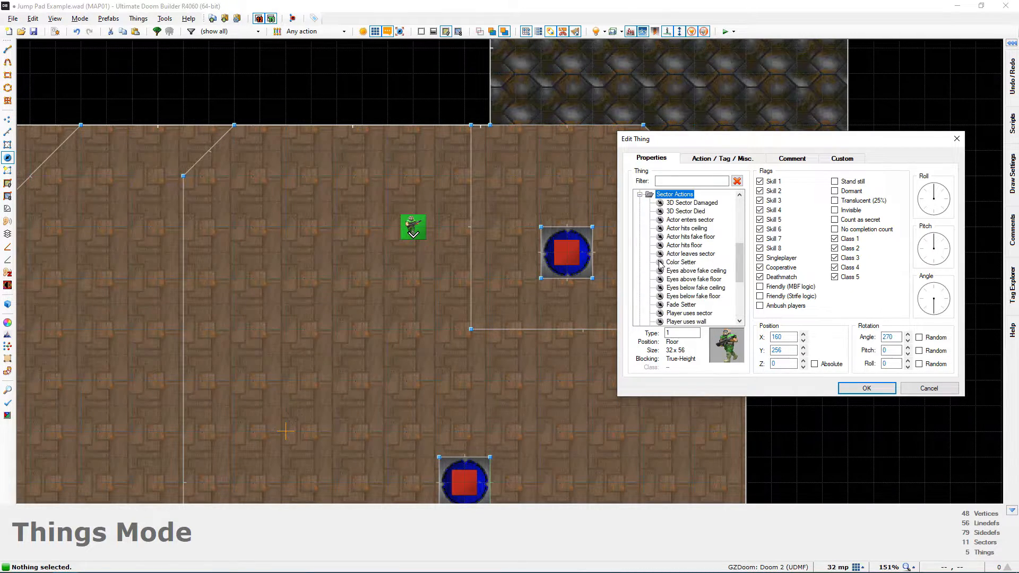
pyautogui.click(689, 219)
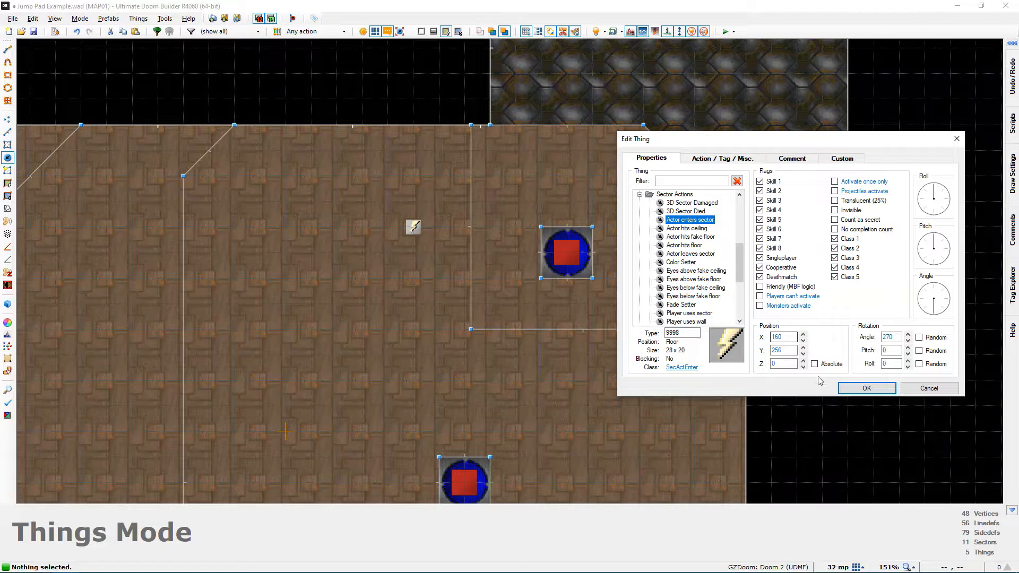
pyautogui.click(866, 387)
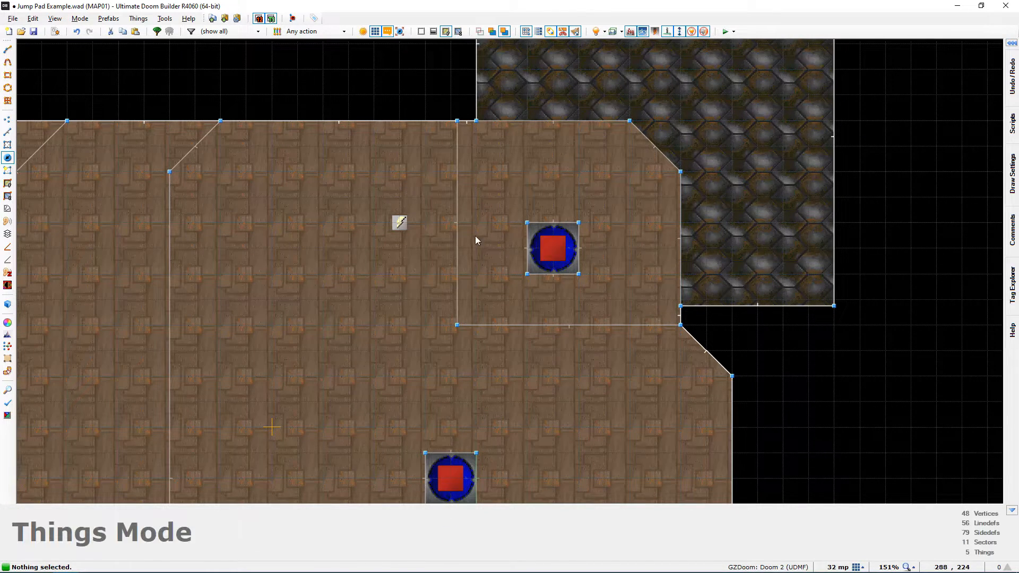
# Move the Actor enters sector thing to the centre of the flat jump pad at 352, 224.
pyautogui.moveTo(398, 225); pyautogui.dragTo(547, 255)
pyautogui.scroll(3, 554, 252)
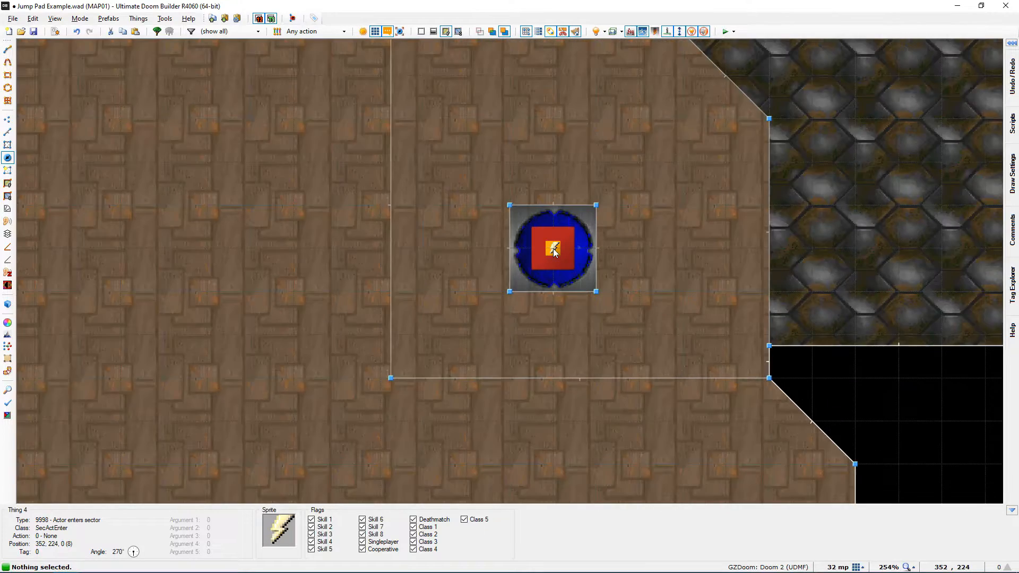
pyautogui.scroll(3, 554, 253)
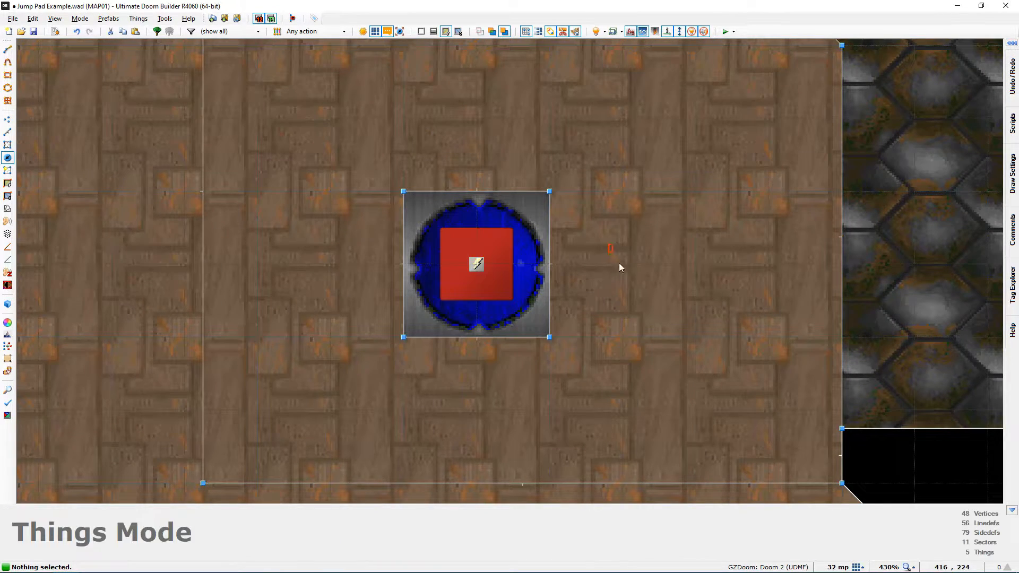
pyautogui.scroll(-5, 619, 264)
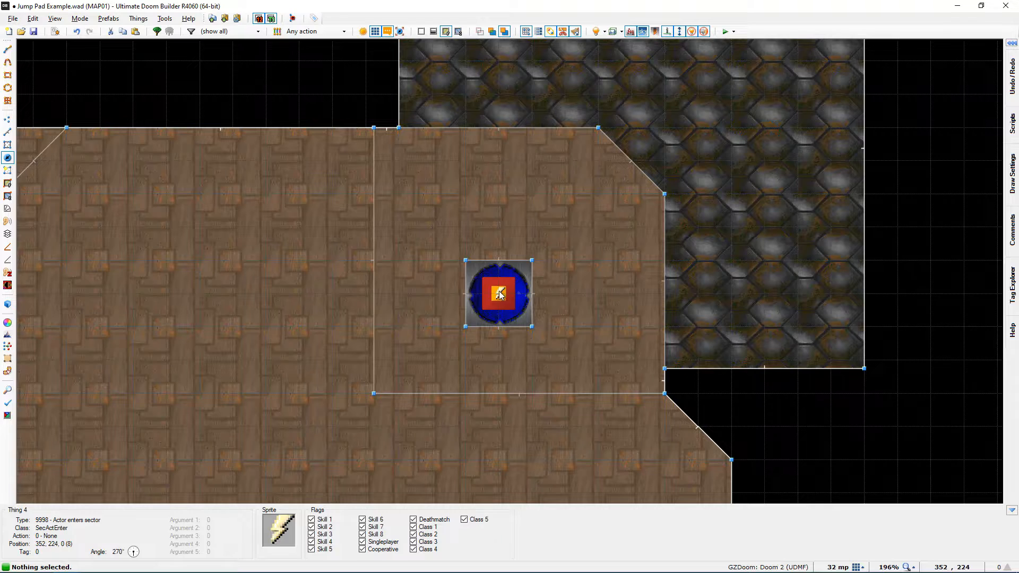
pyautogui.scroll(6, 498, 295)
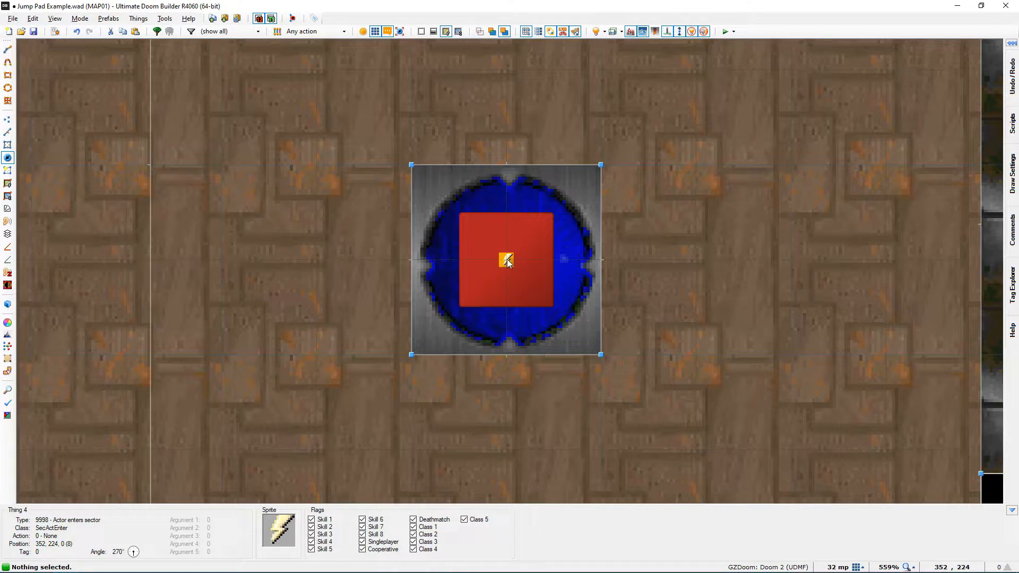
# Assign action 128 Thing Thrust Z to the Actor enters sector thing on the flat jump pad.
pyautogui.rightClick(507, 260)
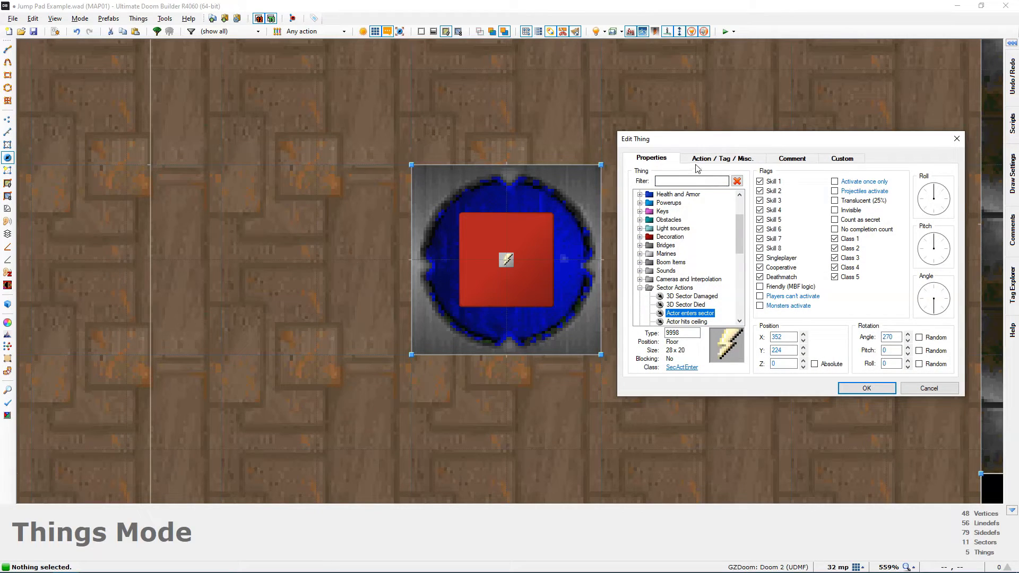
pyautogui.click(709, 159)
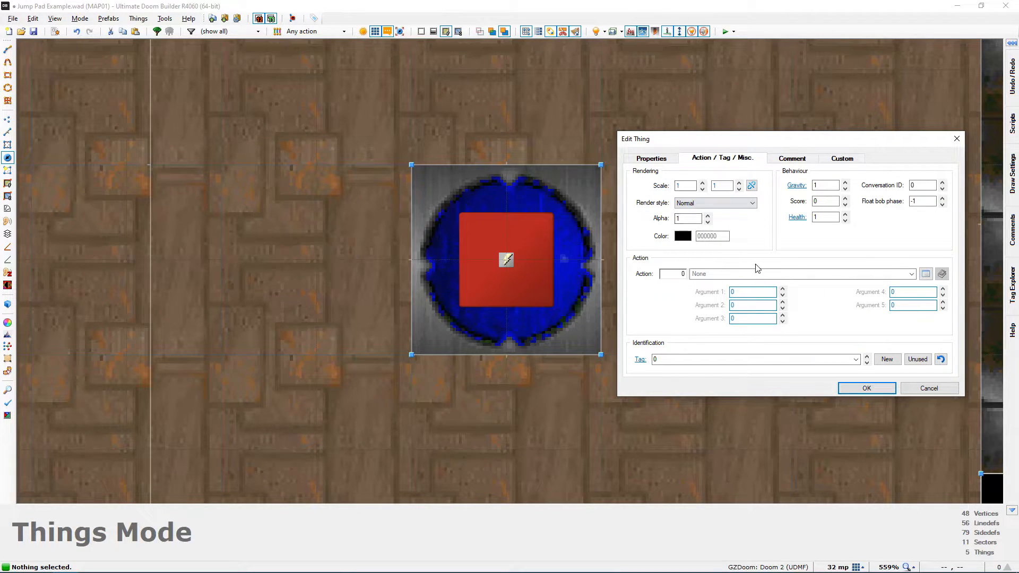
pyautogui.click(926, 274)
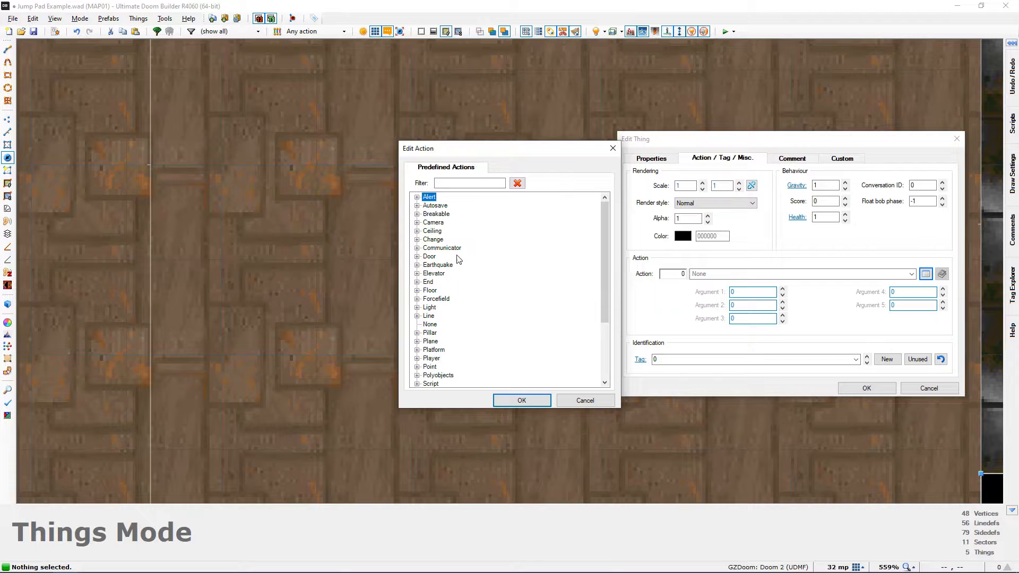
pyautogui.scroll(-1, 487, 298)
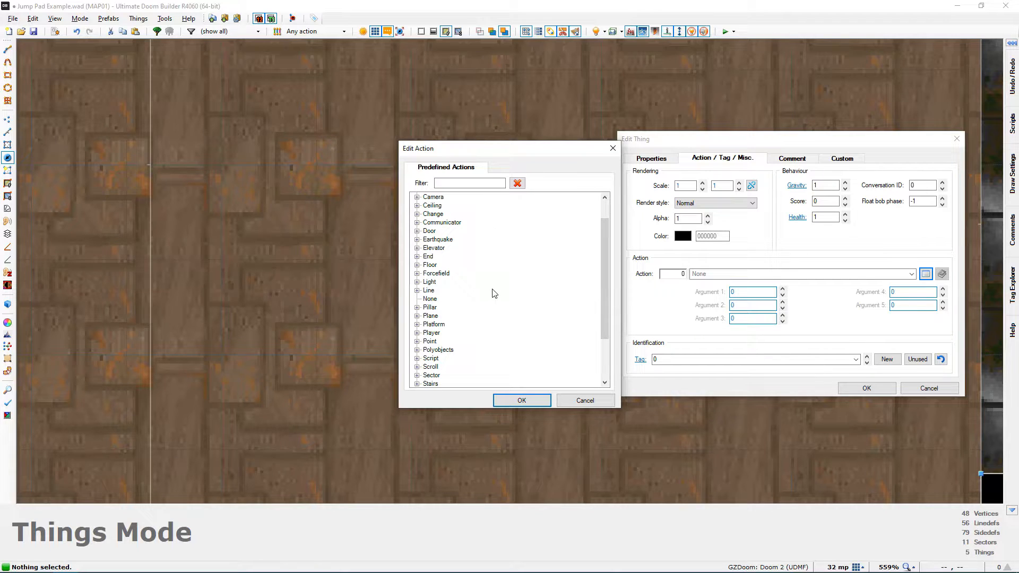
pyautogui.scroll(-3, 494, 294)
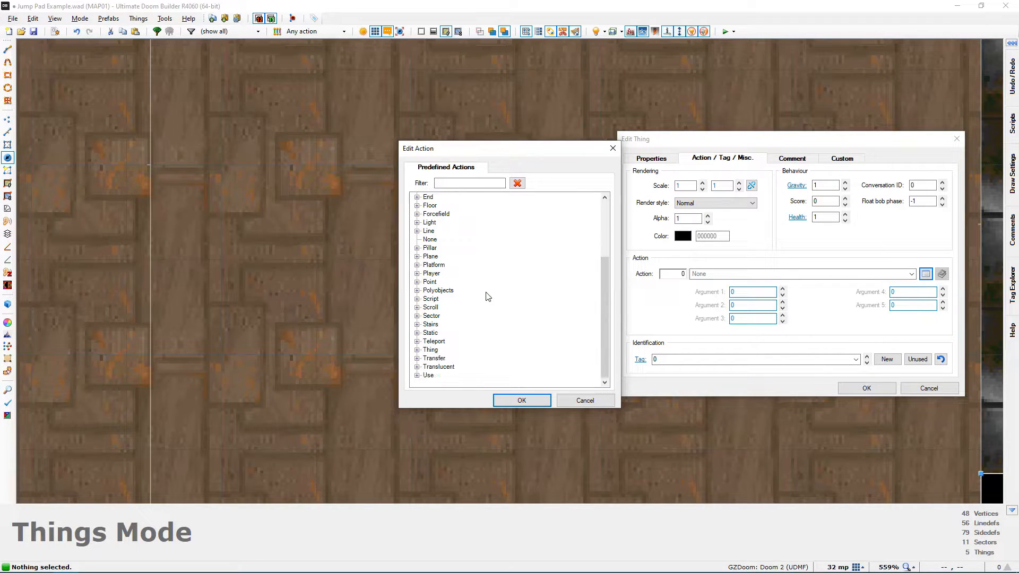
pyautogui.click(417, 350)
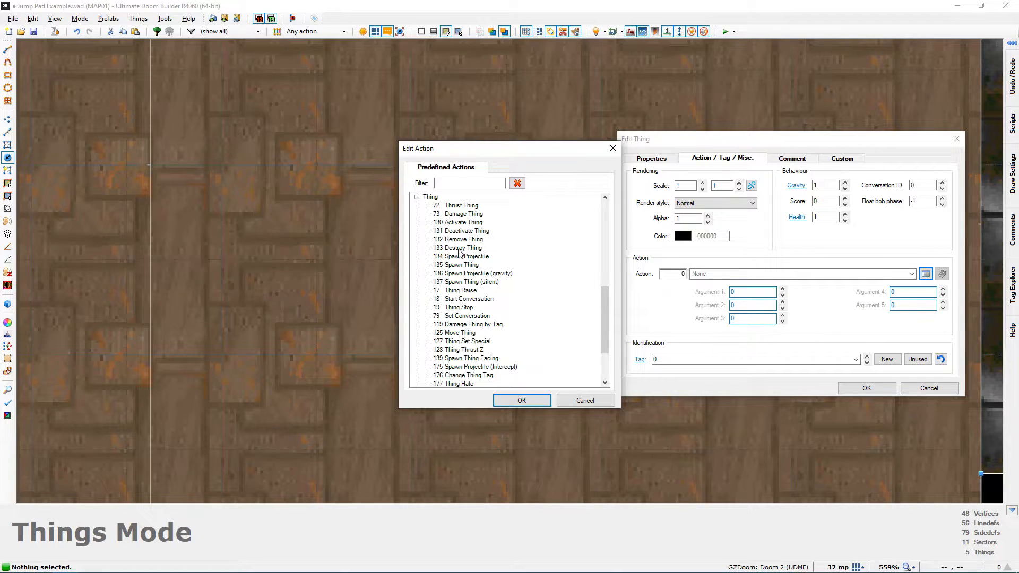
pyautogui.click(464, 351)
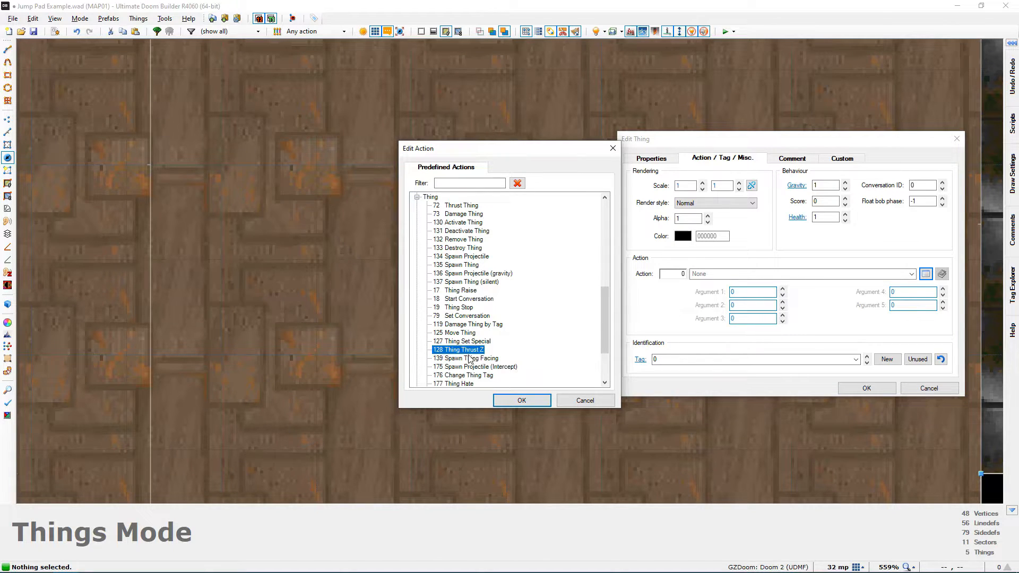
pyautogui.click(513, 401)
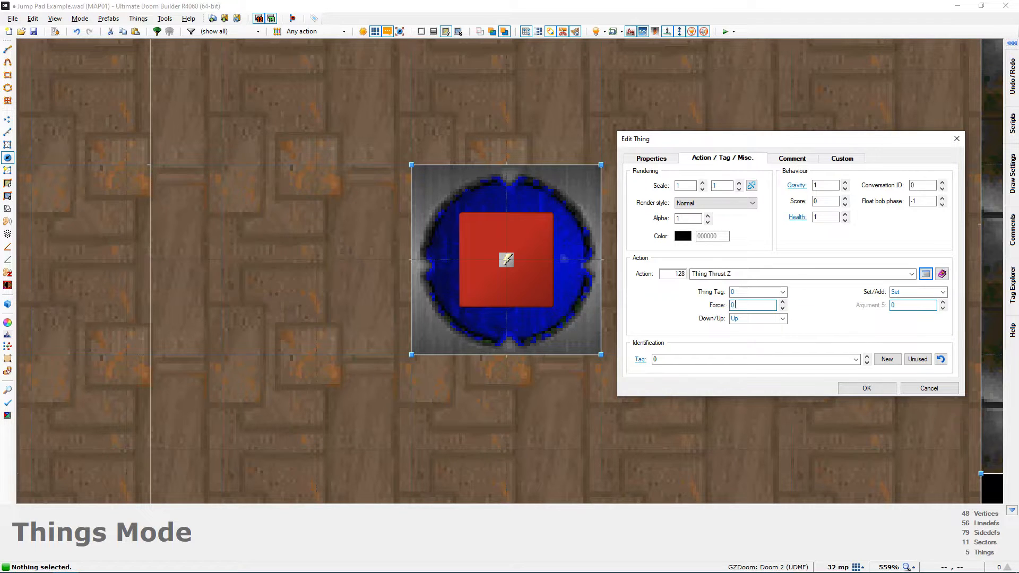
# Set the thrust force to 80 with Down/Up on Up and Set/Add on Set, and apply the thing's settings.
pyautogui.click(737, 304)
pyautogui.write('80')
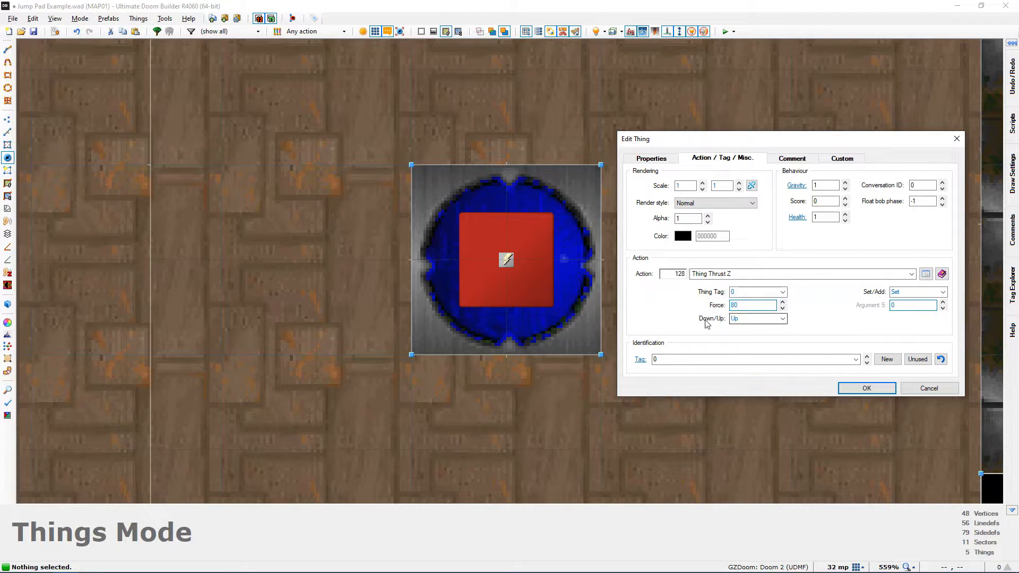
pyautogui.click(749, 319)
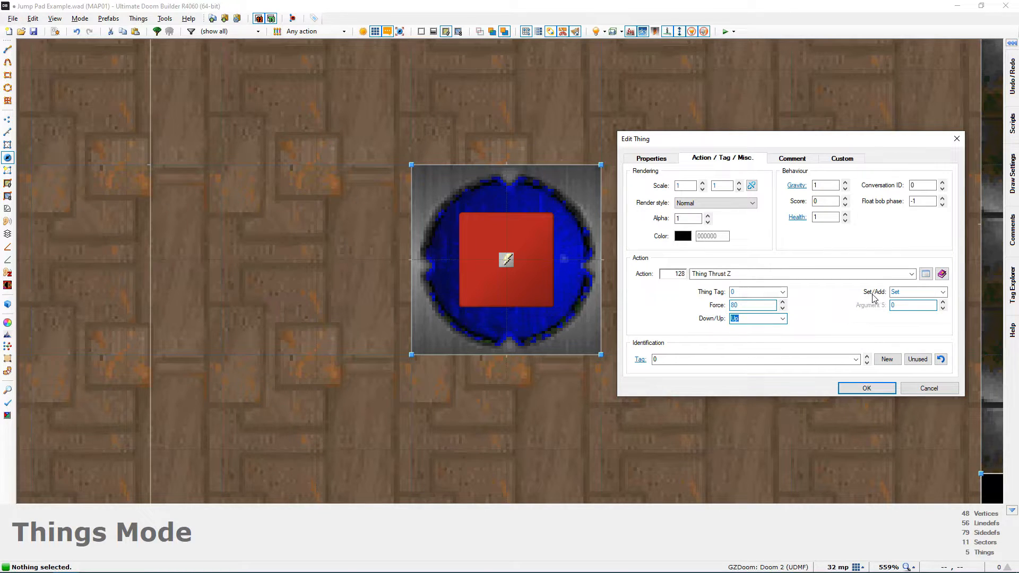
pyautogui.click(901, 291)
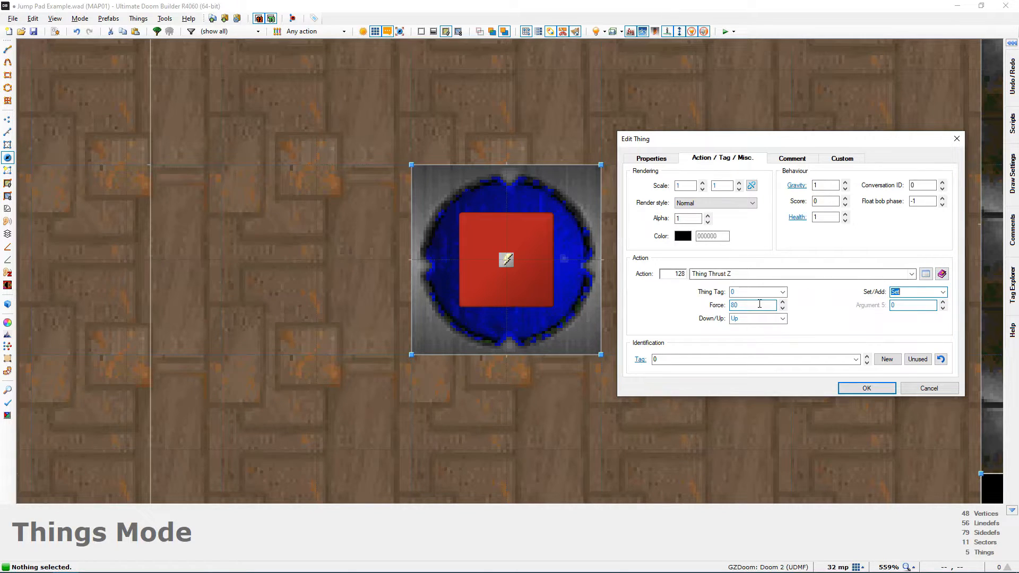
pyautogui.doubleClick(735, 305)
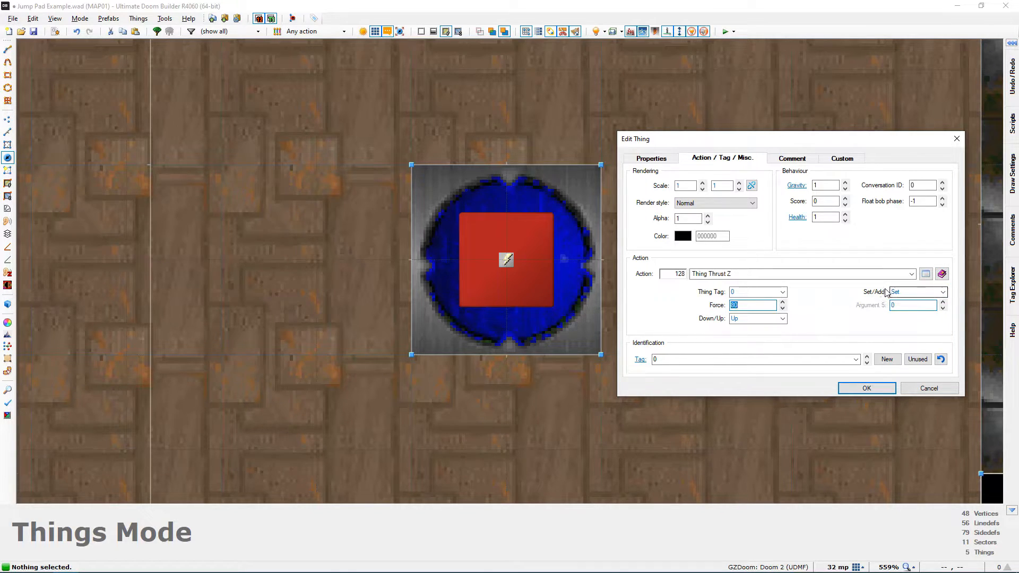
pyautogui.click(912, 292)
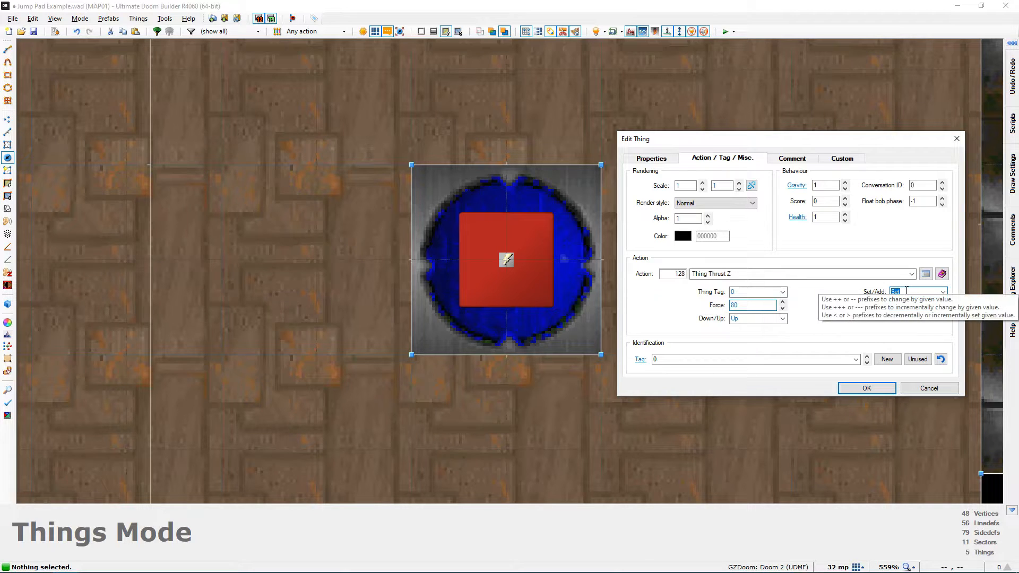
pyautogui.click(761, 307)
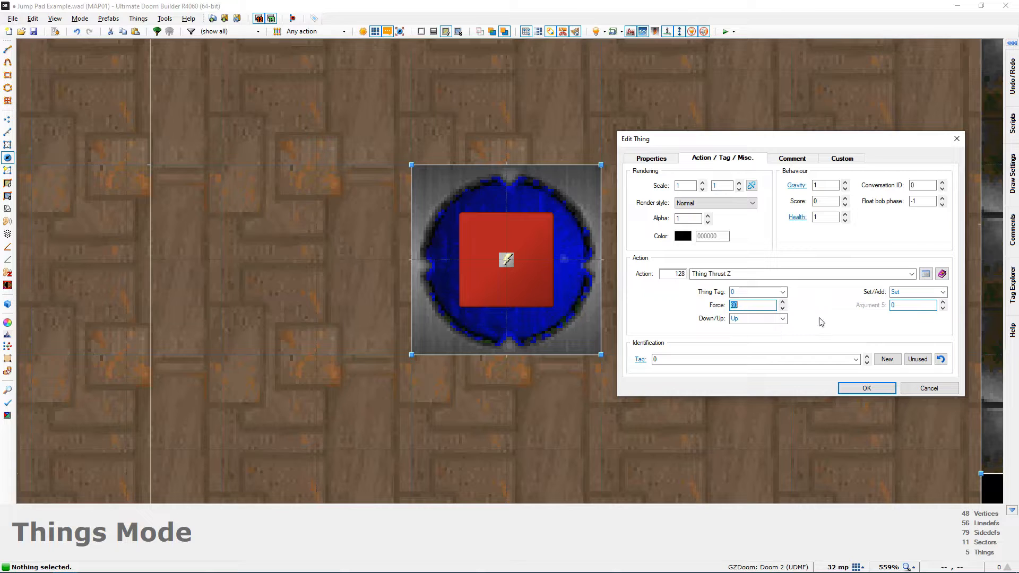
pyautogui.click(904, 292)
pyautogui.click(902, 292)
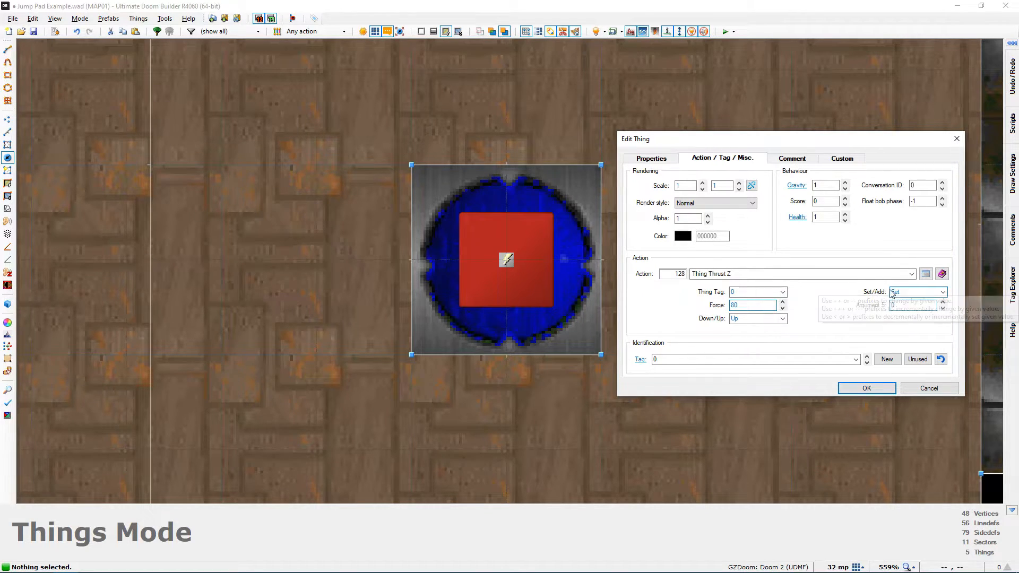
pyautogui.click(866, 388)
# Review the thrust action's force and direction settings on the flat jump pad's sector action thing.
pyautogui.scroll(-5, 651, 314)
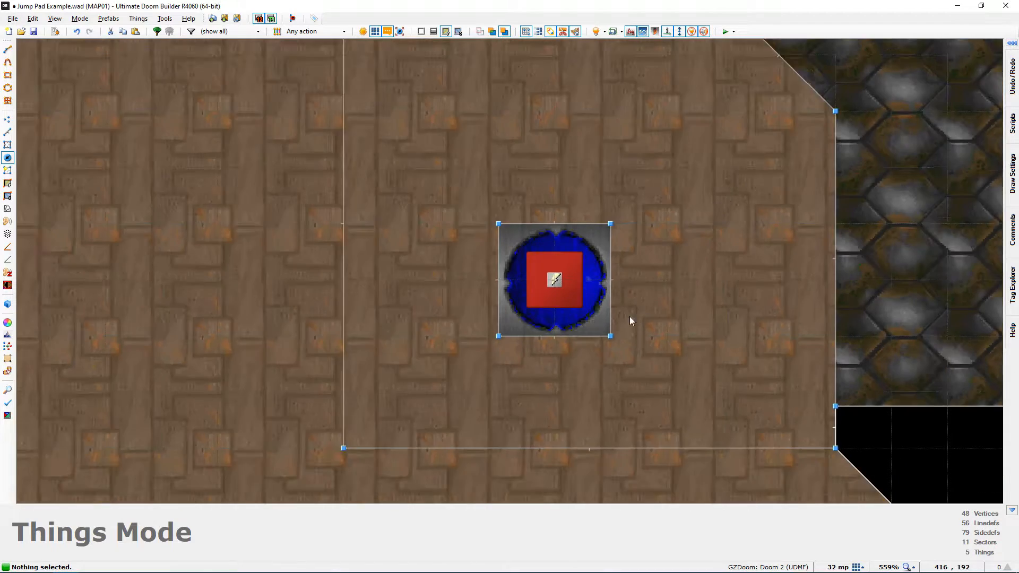
pyautogui.moveTo(536, 322)
pyautogui.mouseDown(button='middle')
pyautogui.moveTo(550, 324)
pyautogui.moveTo(531, 329)
pyautogui.mouseUp(button='middle')
pyautogui.scroll(3, 462, 307)
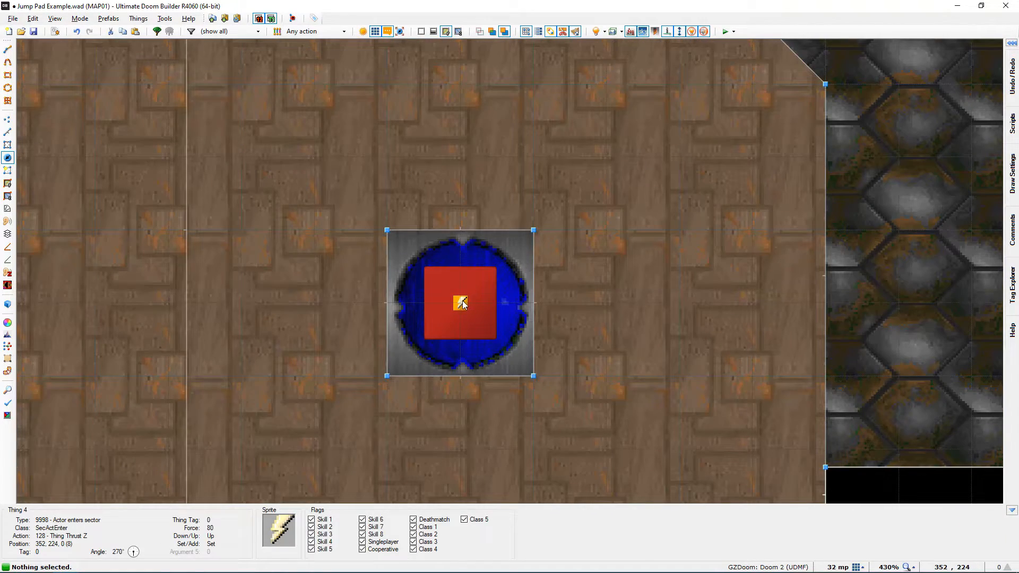
pyautogui.rightClick(464, 306)
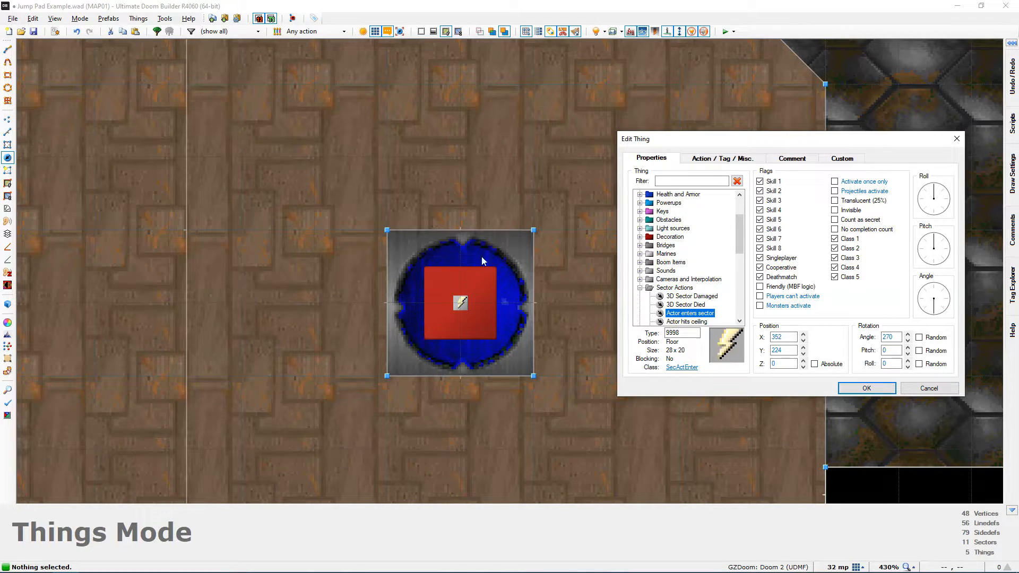
pyautogui.click(690, 159)
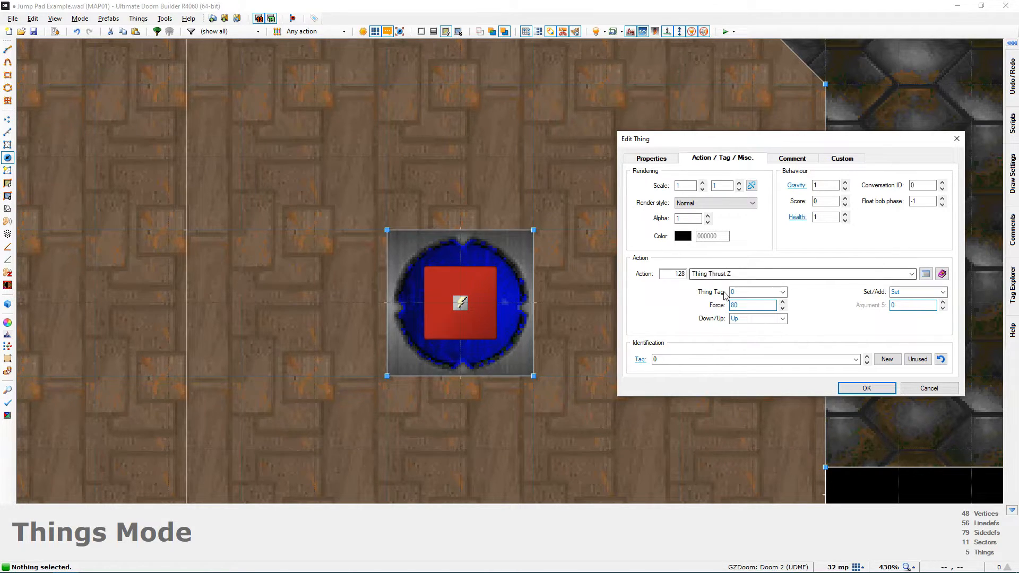
pyautogui.doubleClick(746, 307)
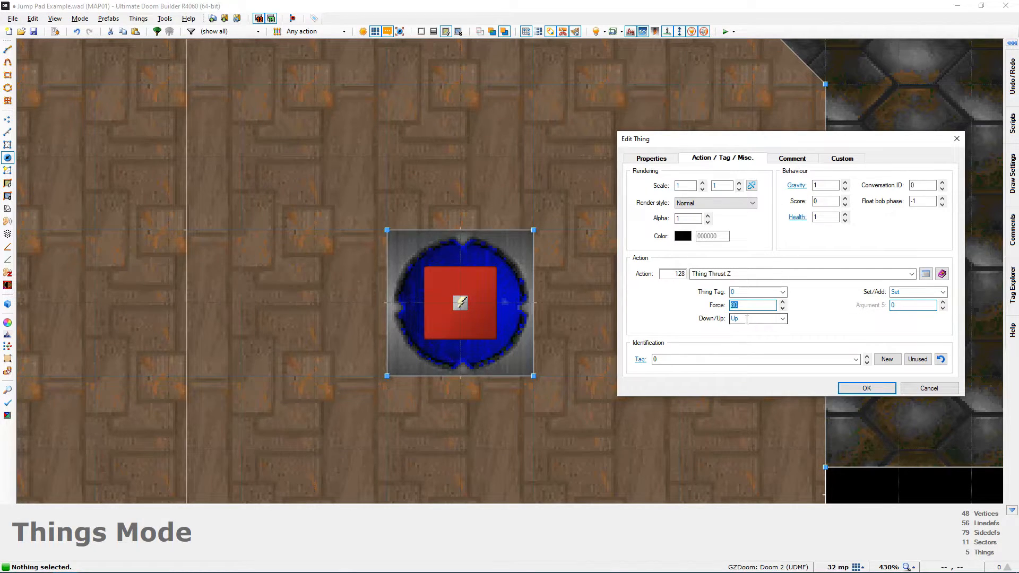
pyautogui.click(866, 389)
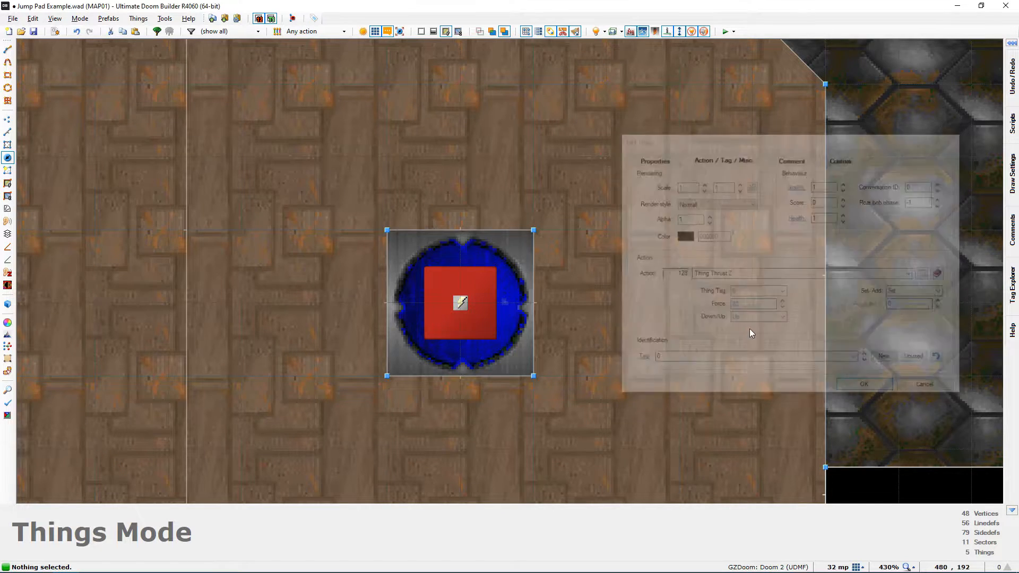
# Save the map with the flat jump pad's thrust settings and launch it in the game for testing.
pyautogui.scroll(-5, 609, 273)
pyautogui.hotkey('ctrl', 's')
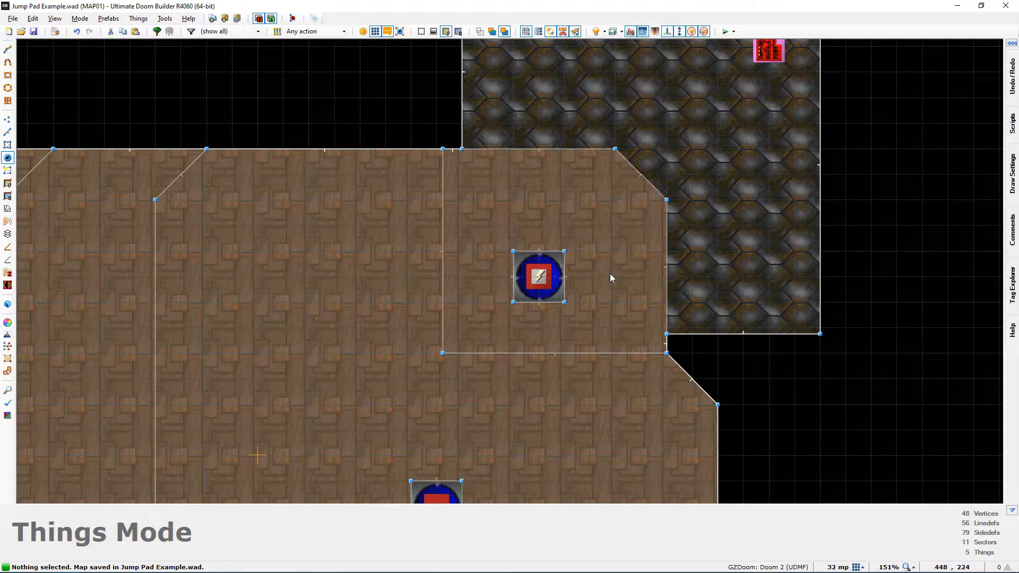
pyautogui.press('F9')
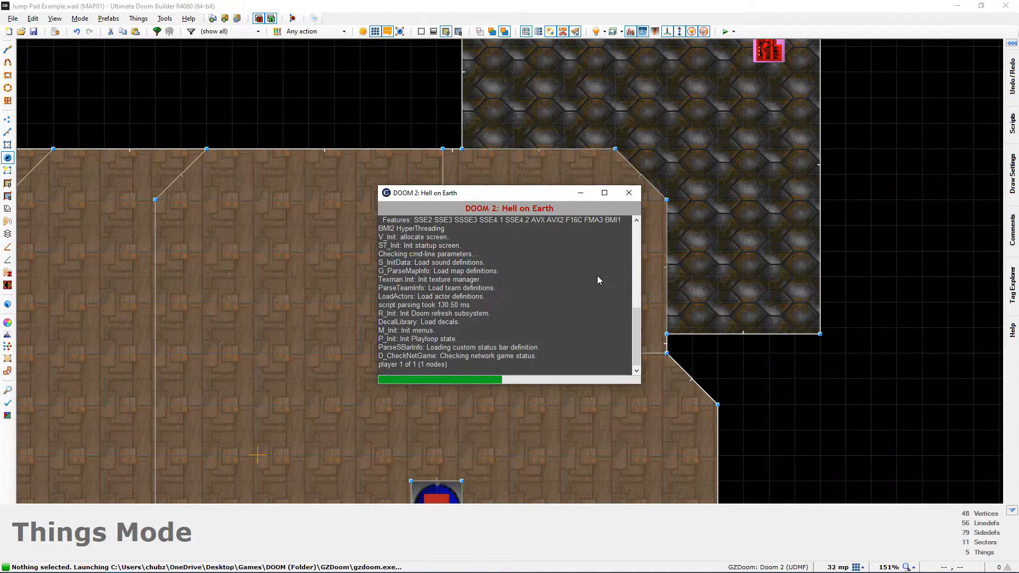
# Test the flat jump pad in game by launching onto the raised ledge, collecting the red keycard and repeating the jump.
pyautogui.press('w')
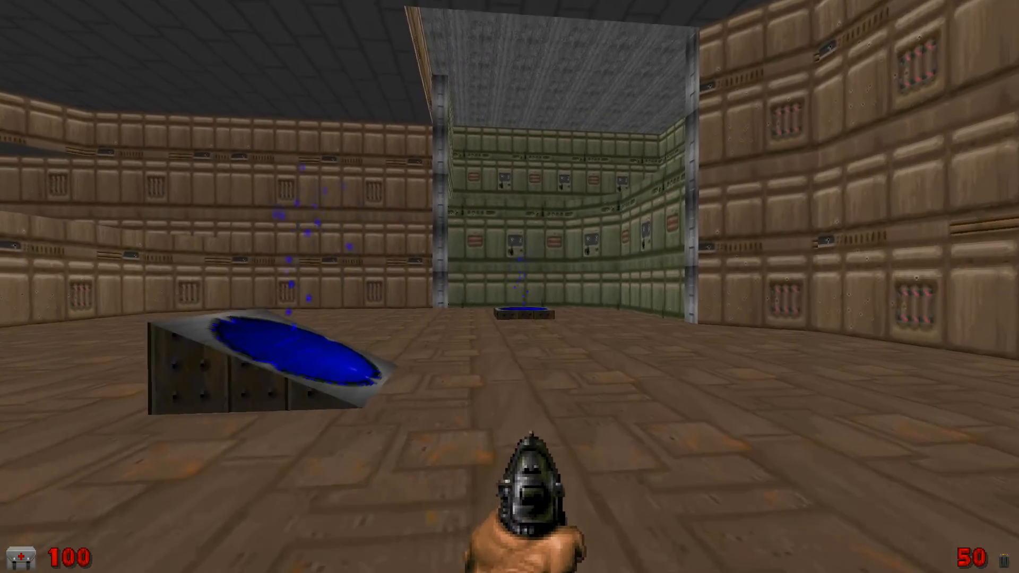
pyautogui.press('w')
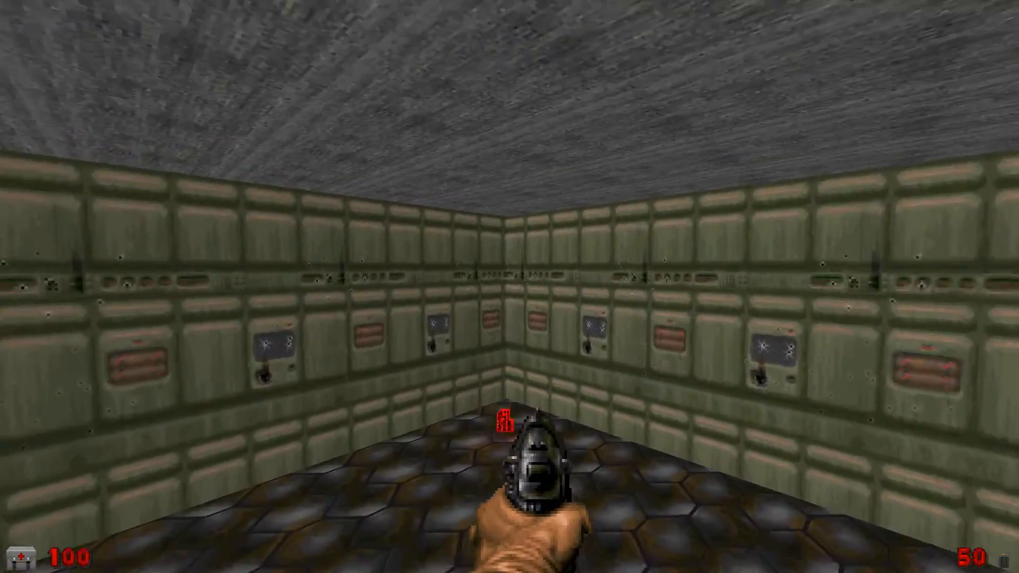
pyautogui.press('w')
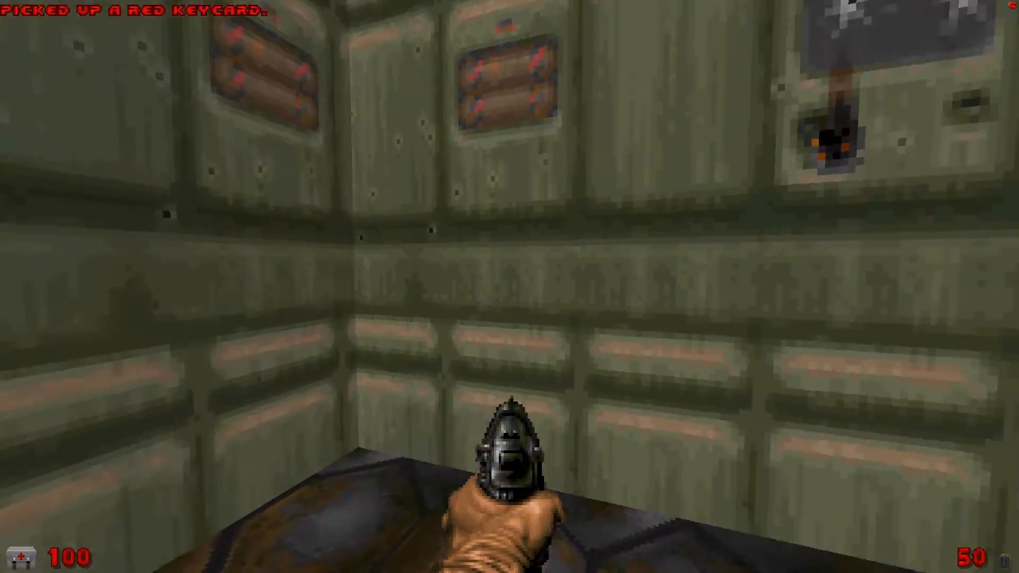
pyautogui.press('w')
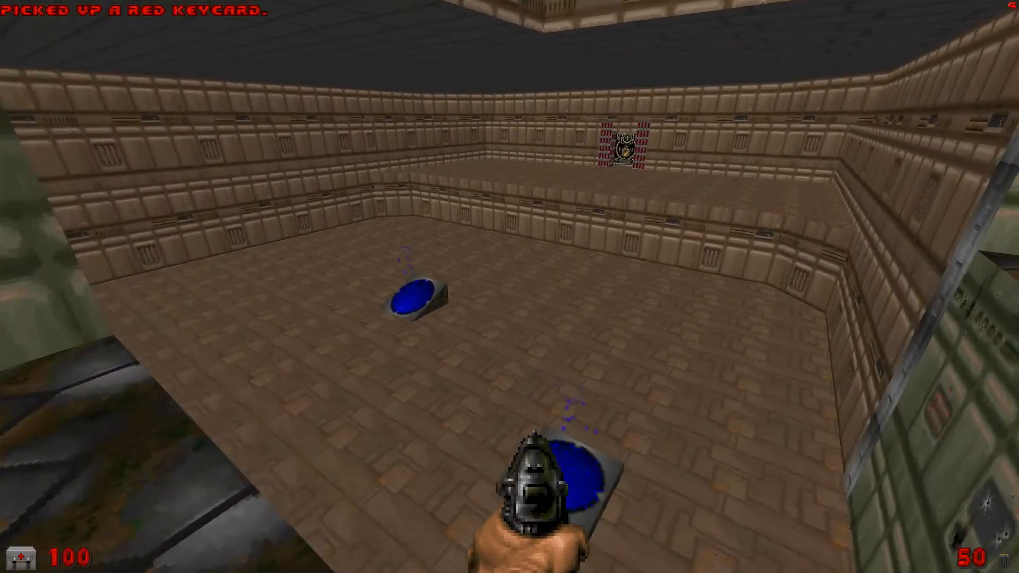
pyautogui.press('a')
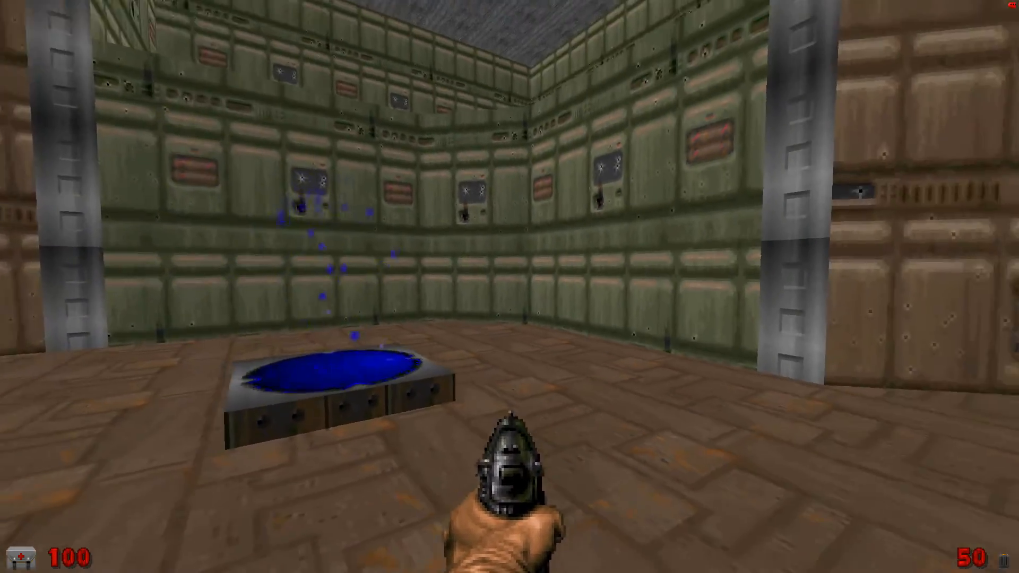
pyautogui.press('w')
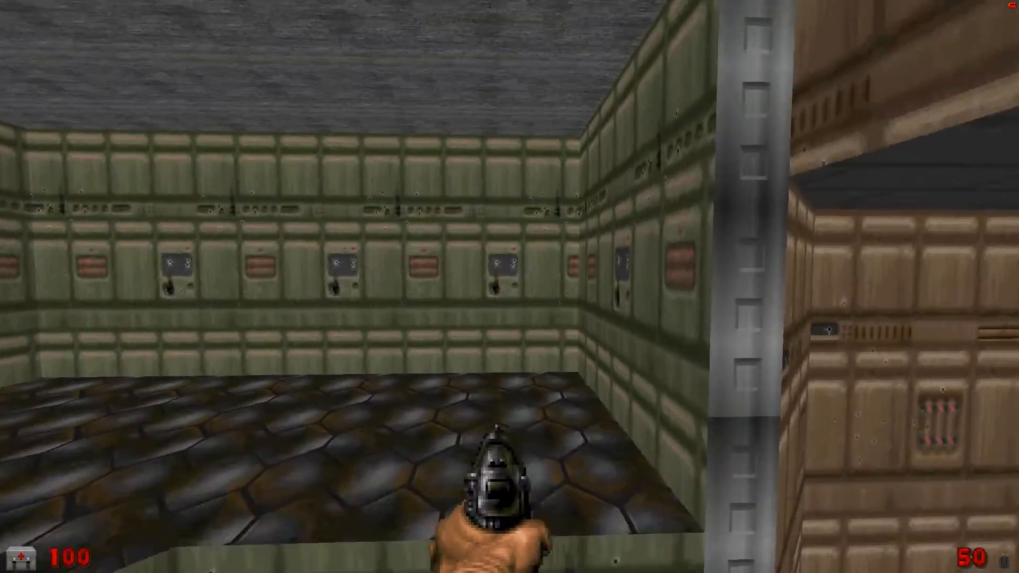
pyautogui.press('w')
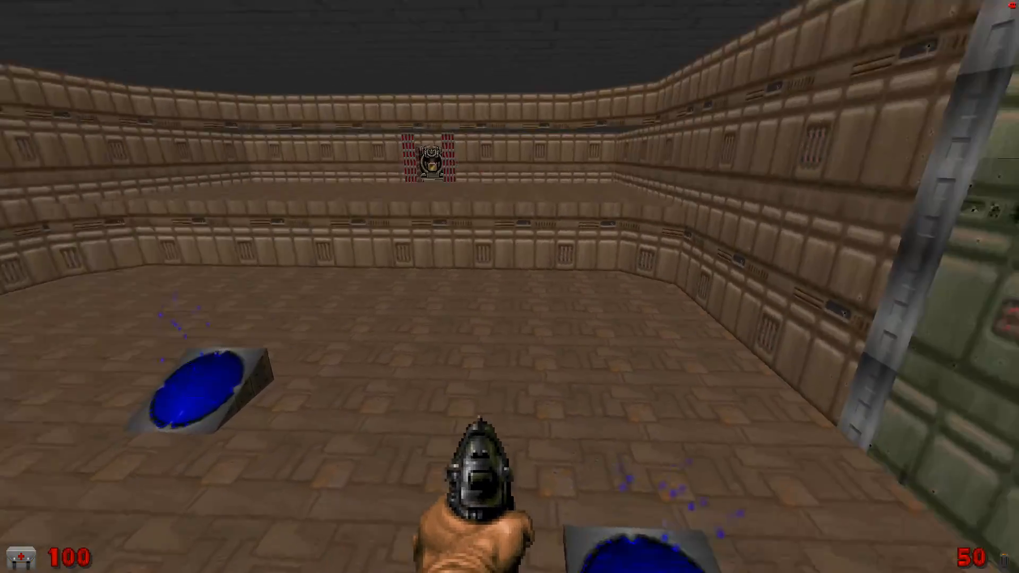
pyautogui.press('s')
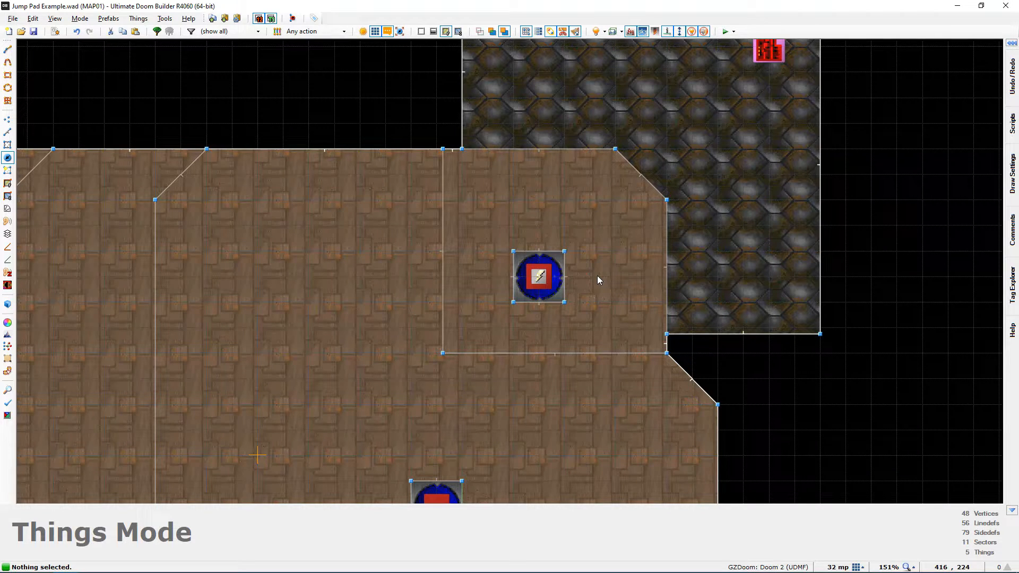
# Examine the flat jump pad and the ledge holding the red keycard in 3D visual mode.
pyautogui.press('w')
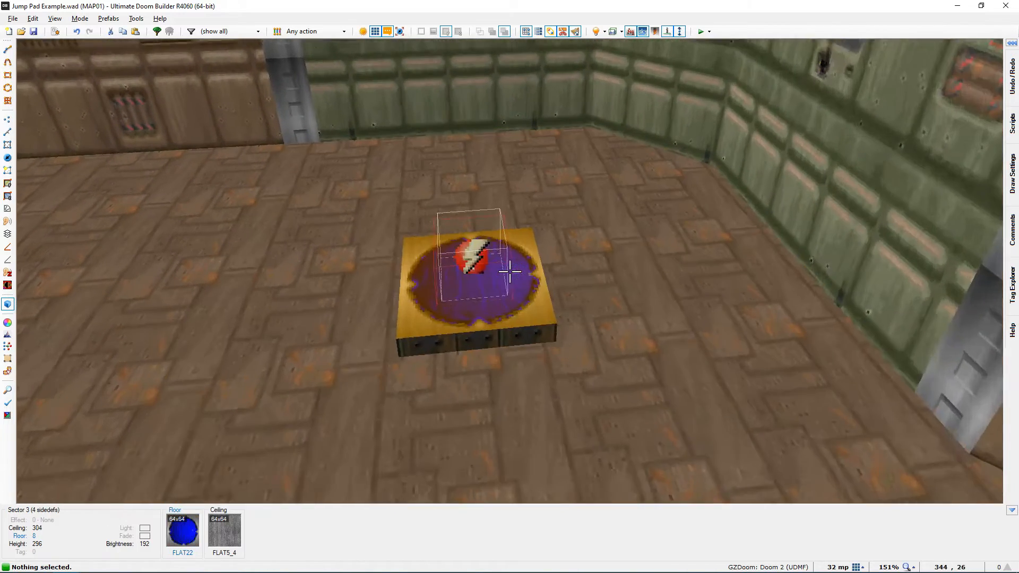
pyautogui.press('w')
pyautogui.press('s')
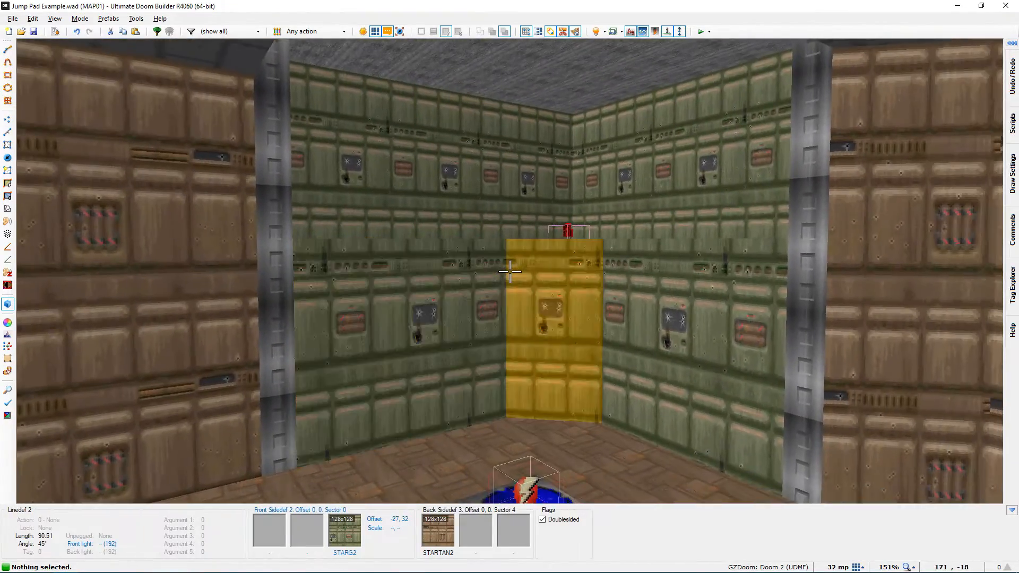
pyautogui.press('w')
pyautogui.press('w')
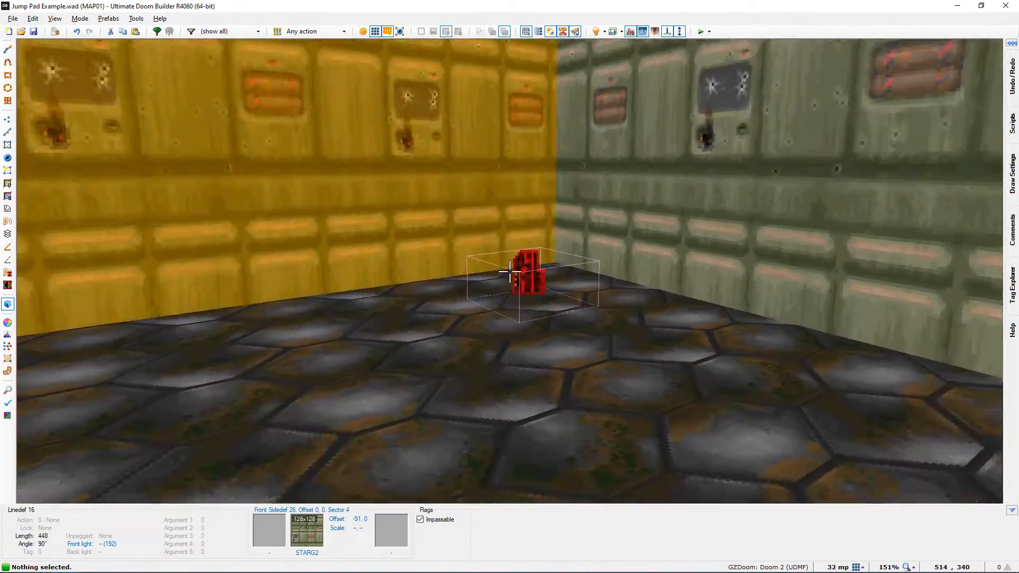
pyautogui.press('s')
pyautogui.press('w')
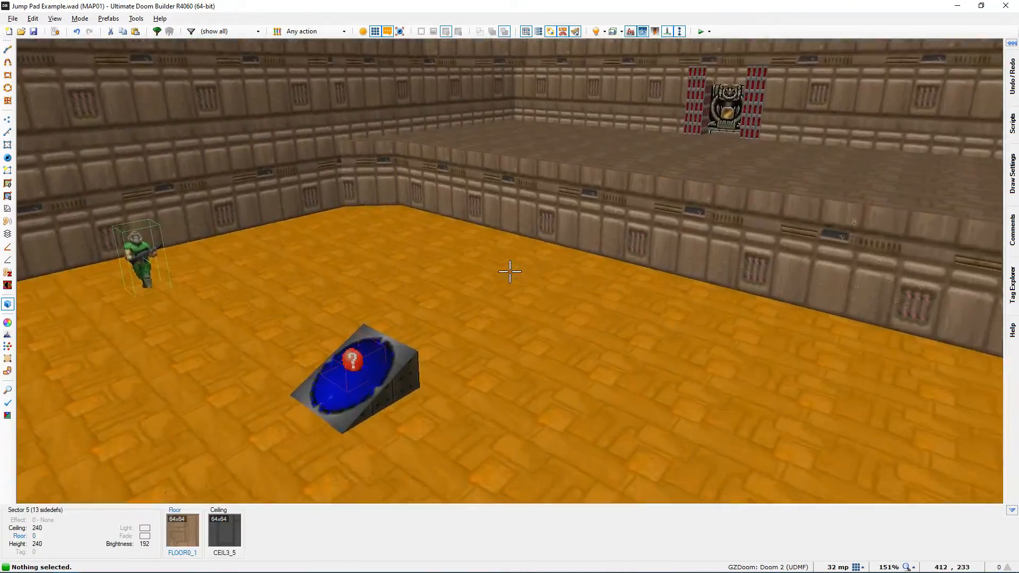
# Examine the slanted jump pad from several sides and its direction relative to the raised platform.
pyautogui.press('a')
pyautogui.press('s')
pyautogui.press('a')
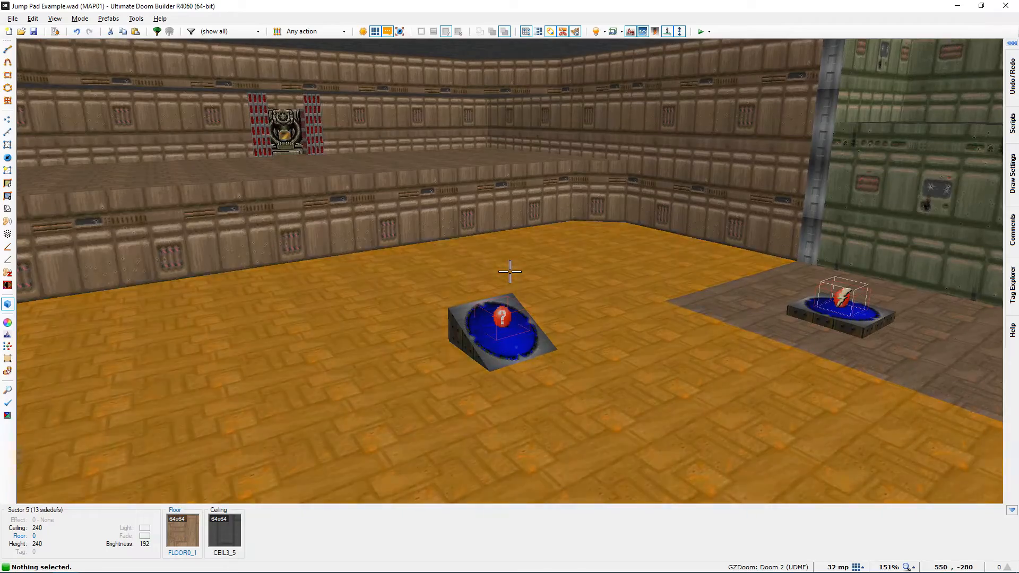
pyautogui.press('e')
pyautogui.press('s')
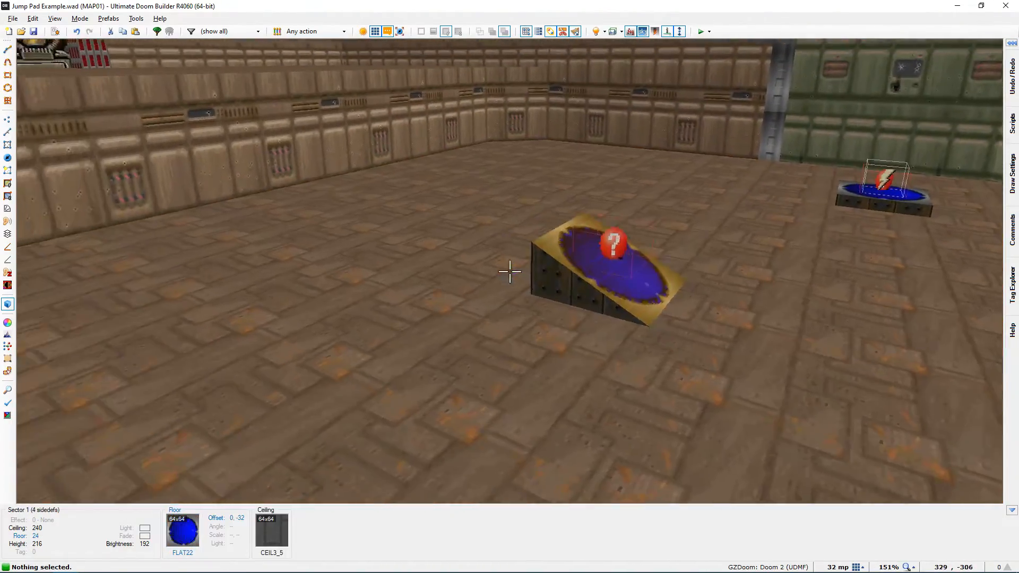
pyautogui.press('e')
pyautogui.press('d')
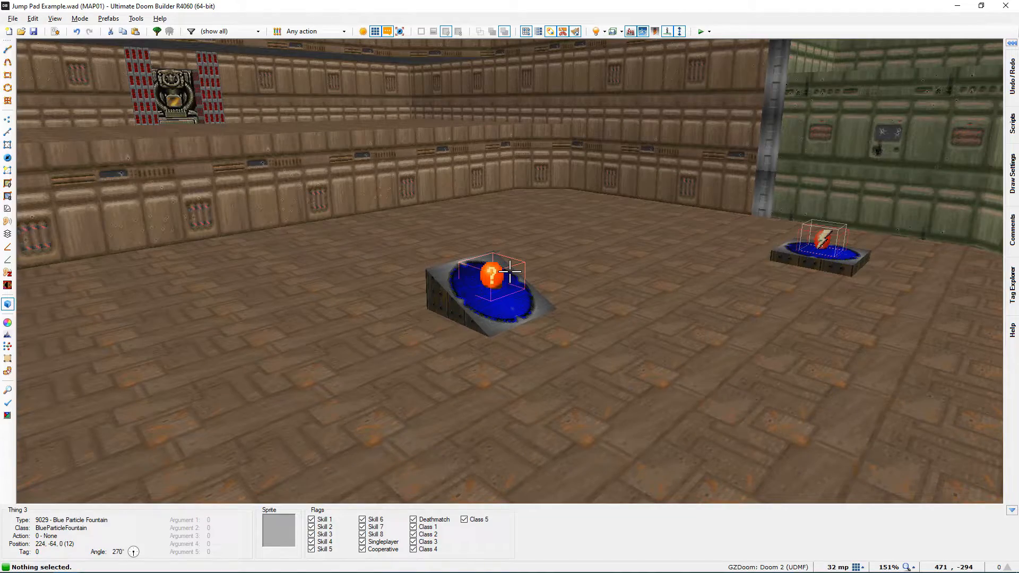
pyautogui.press('d')
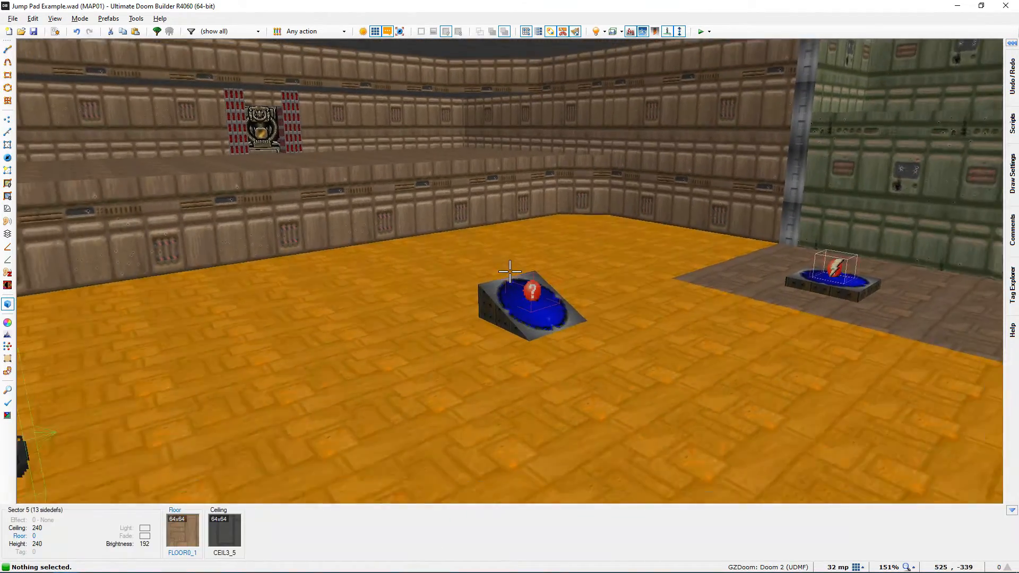
pyautogui.press('e')
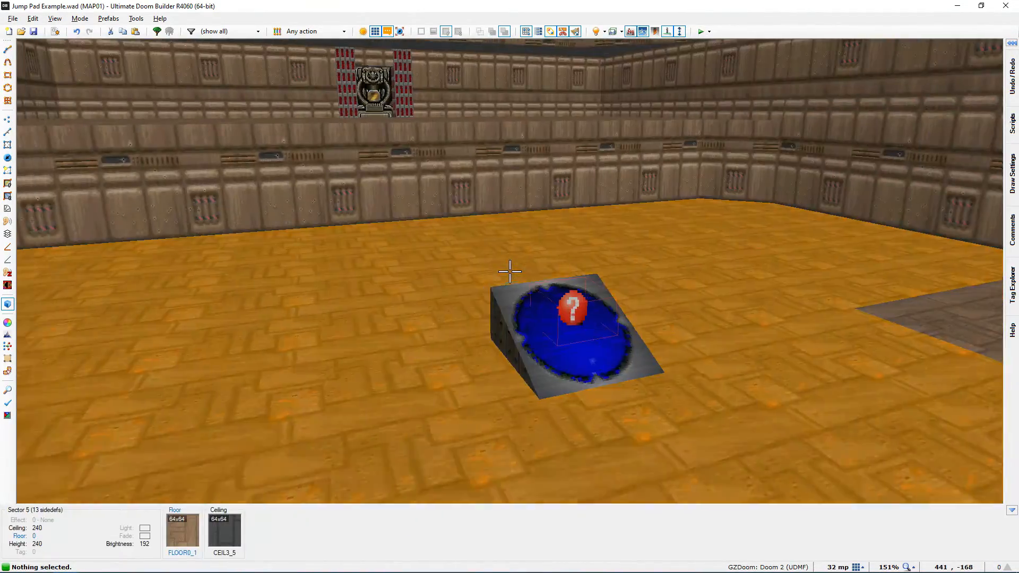
pyautogui.press('d')
pyautogui.press('s')
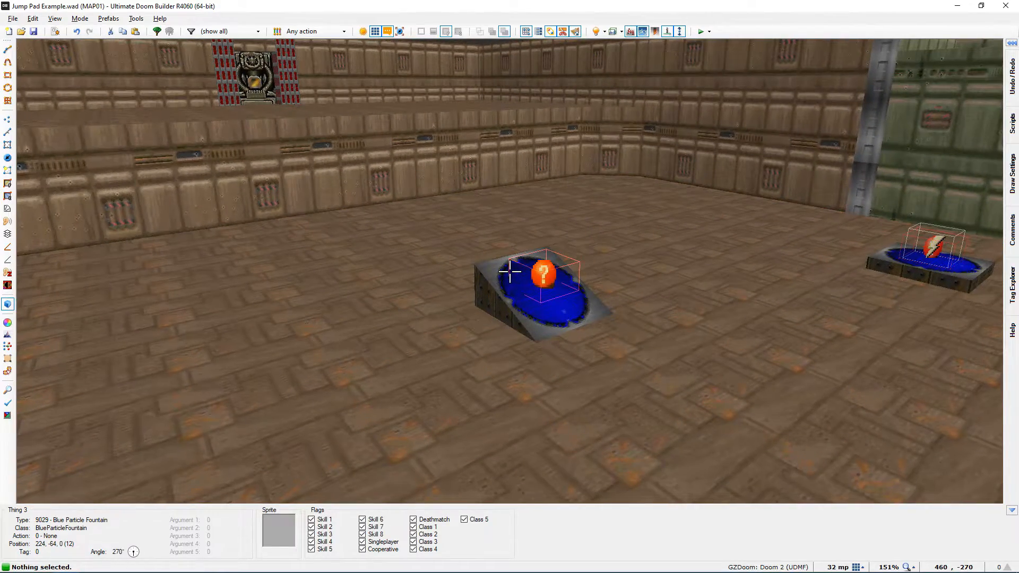
pyautogui.press('d')
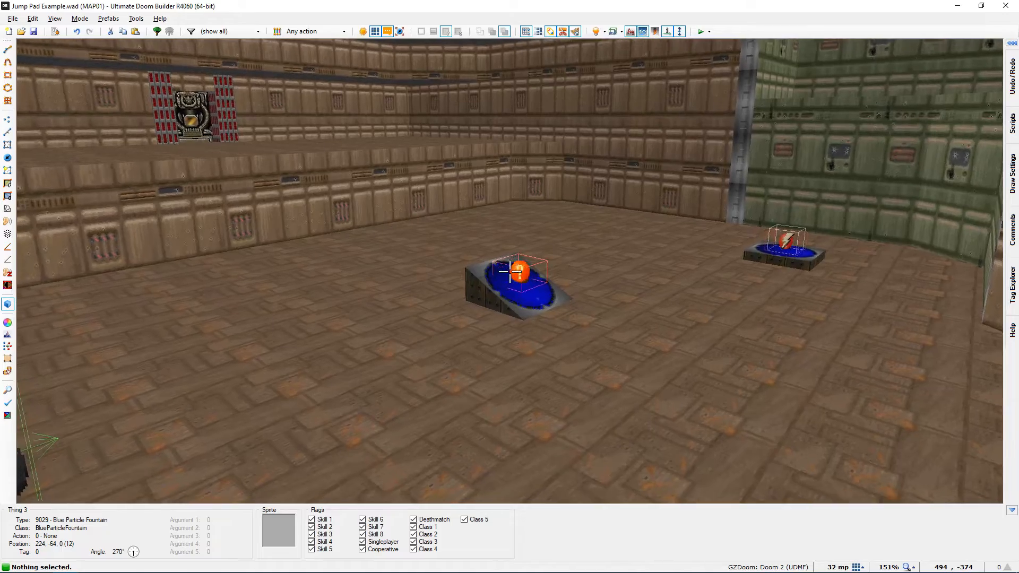
pyautogui.press('s')
# Inspect the raised platform with the exit door and its distance from the slanted jump pad.
pyautogui.press('e')
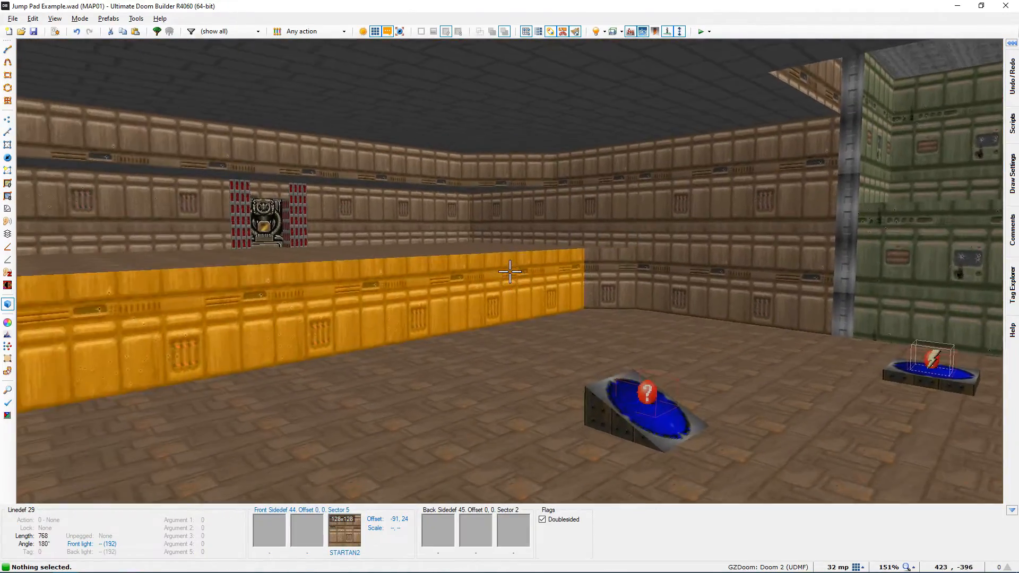
pyautogui.press('d')
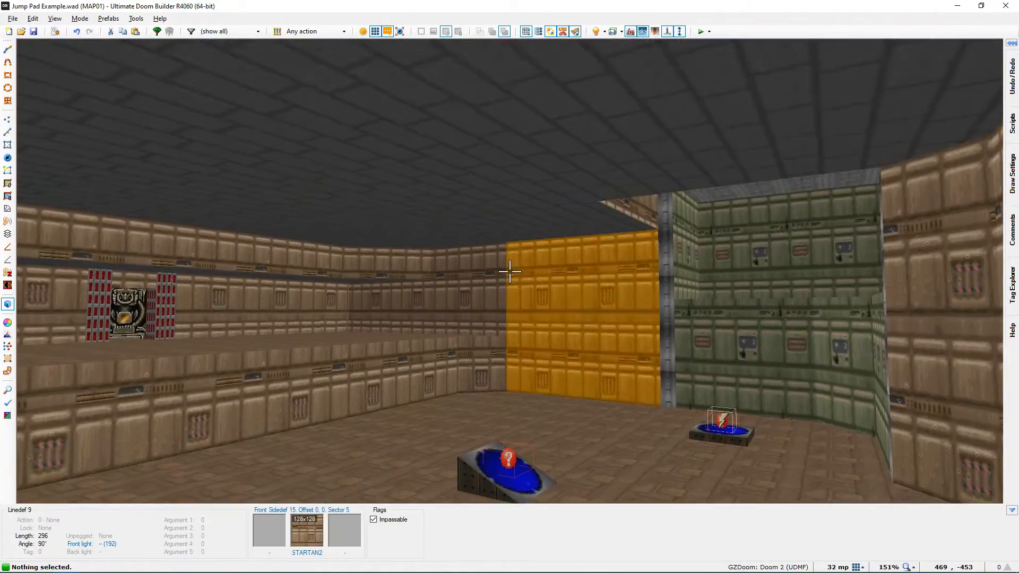
pyautogui.press('e')
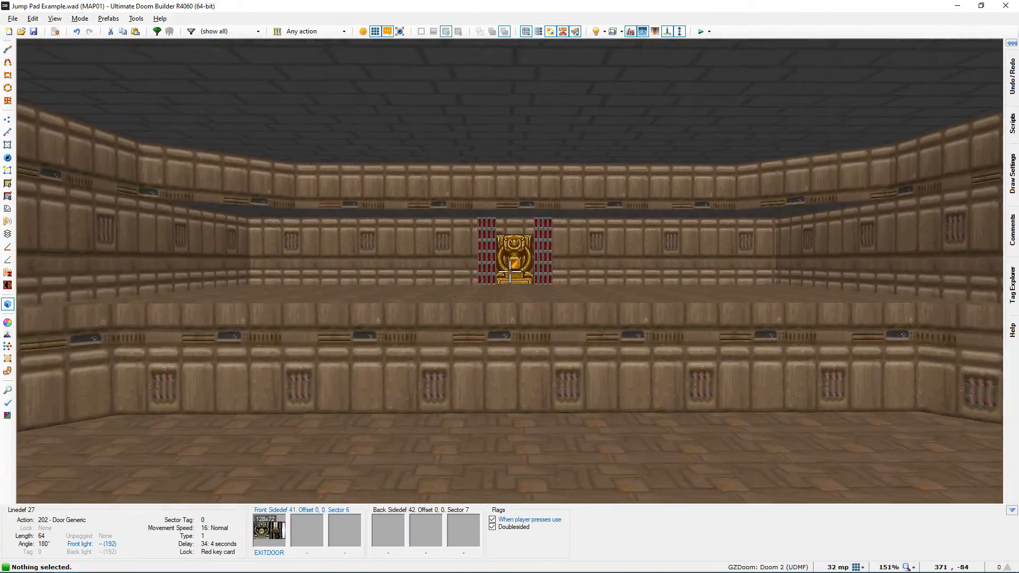
pyautogui.press('e')
pyautogui.press('s')
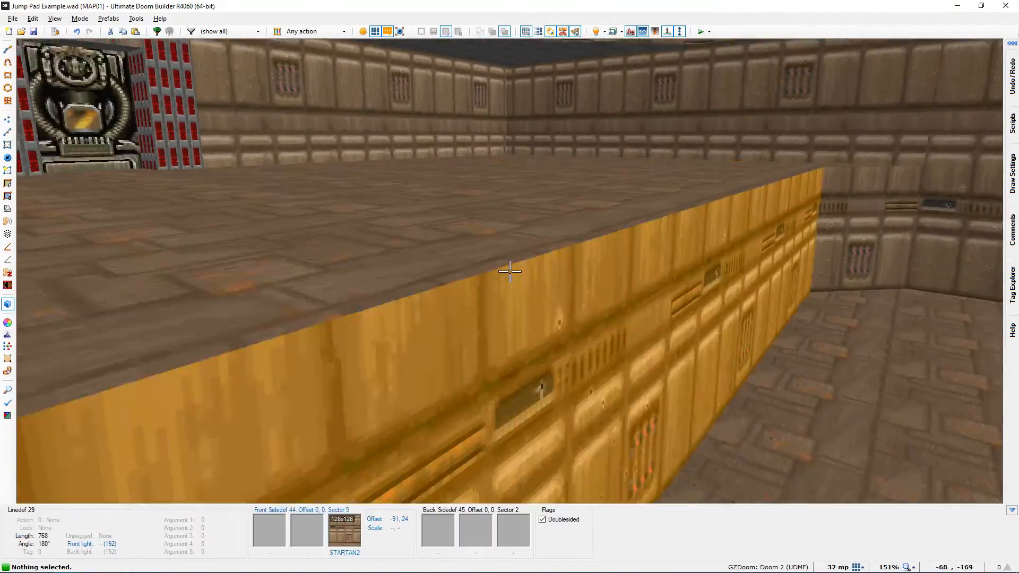
pyautogui.press('e')
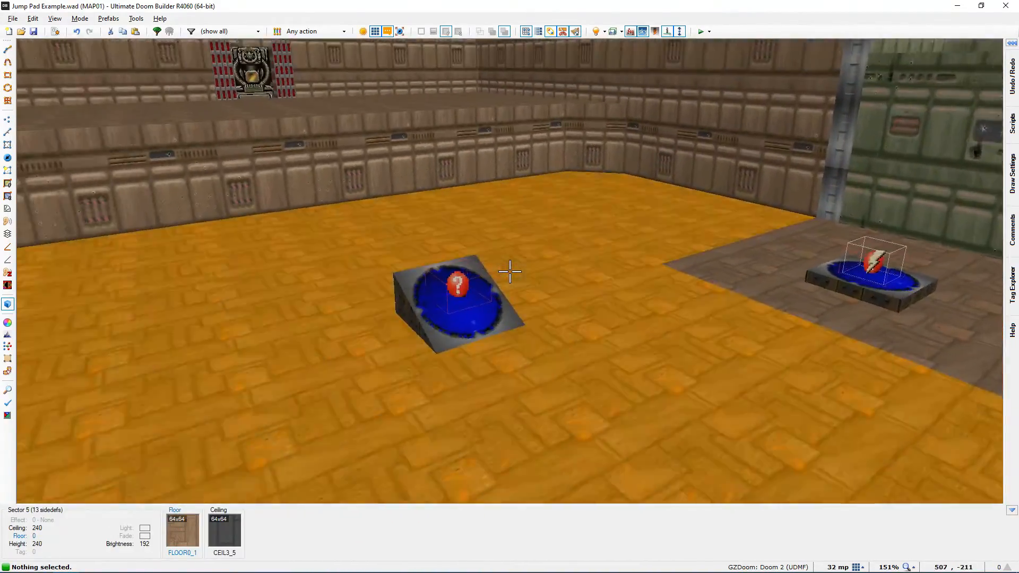
pyautogui.press('e')
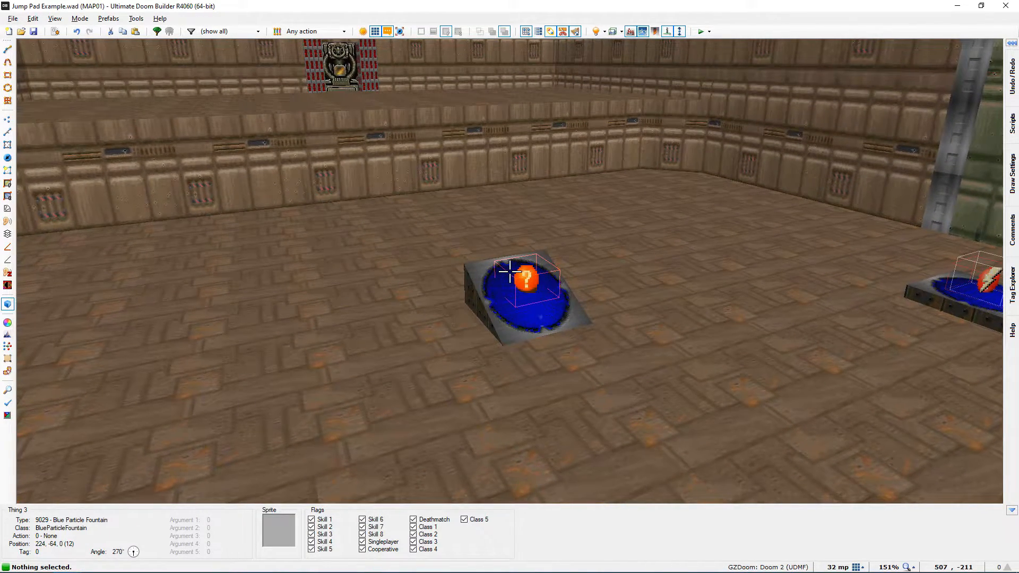
pyautogui.press('s')
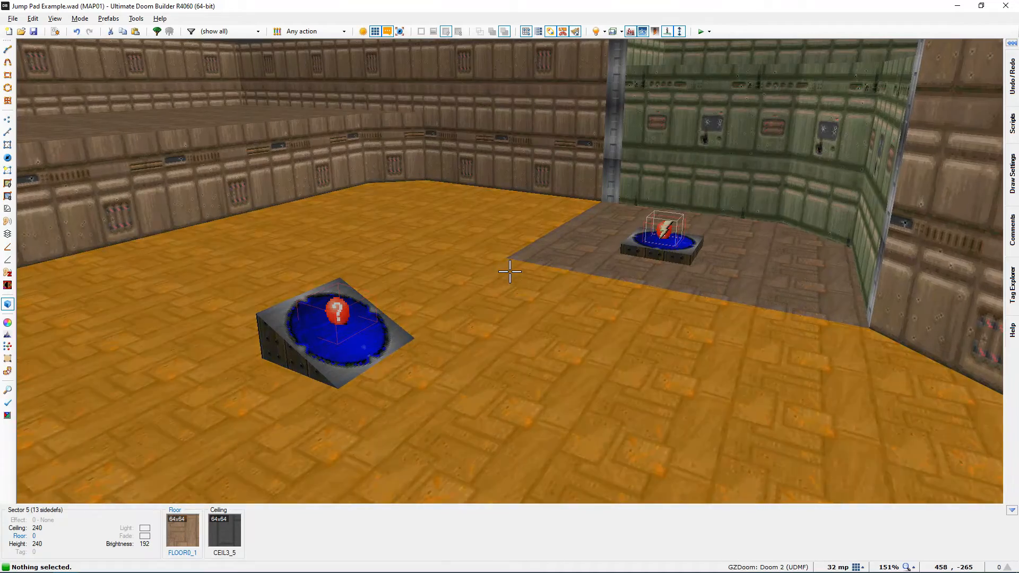
# Leave visual mode for the 2D Things mode view and save the map.
pyautogui.press('q')
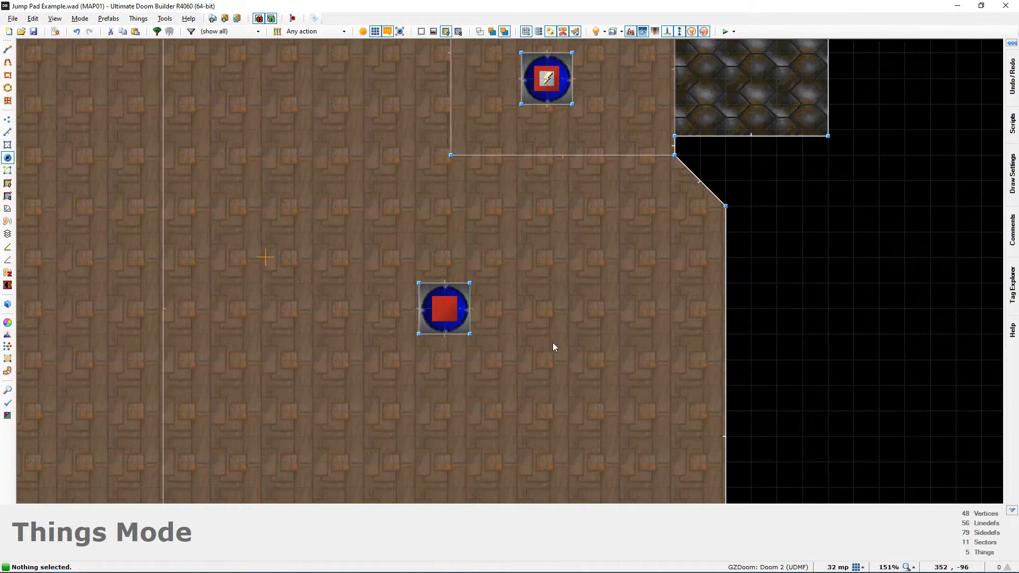
pyautogui.hotkey('ctrl', 's')
pyautogui.moveTo(527, 287); pyautogui.dragTo(511, 410, button='middle')
pyautogui.moveTo(532, 364); pyautogui.dragTo(571, 271, button='middle')
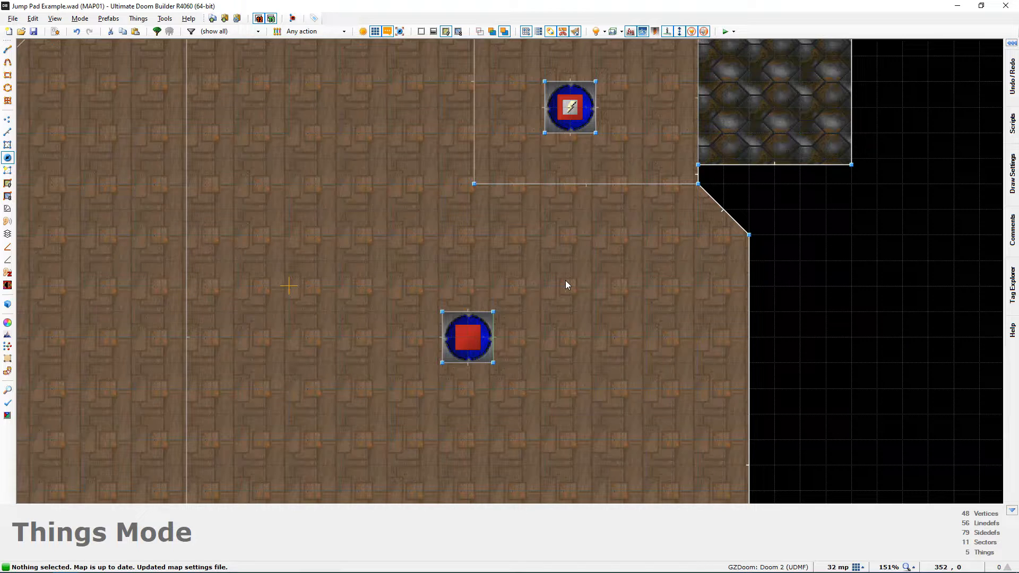
# Compare the slanted and flat jump pads and the things placed on them in the 2D map.
pyautogui.scroll(7, 473, 231)
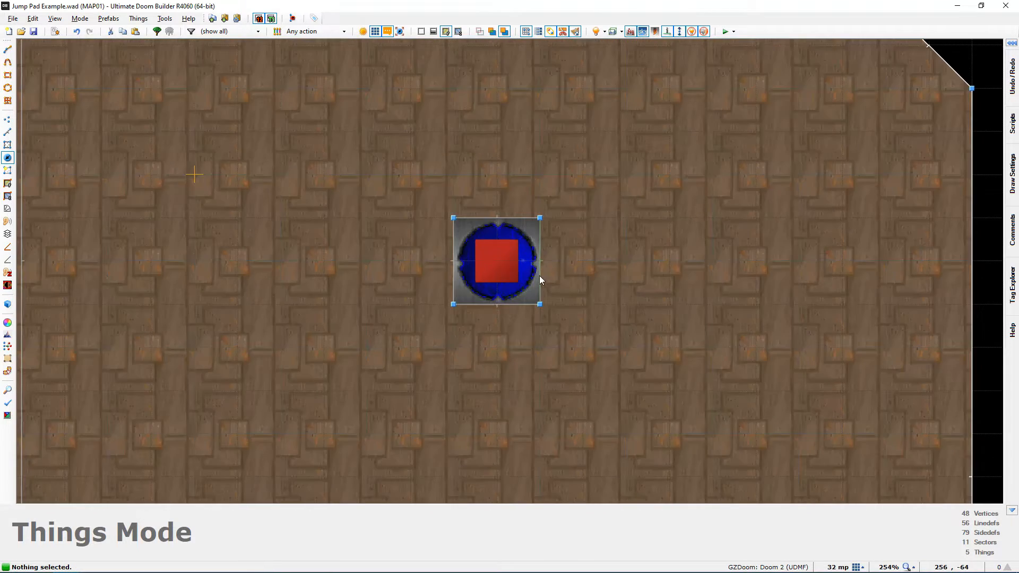
pyautogui.scroll(-6, 491, 274)
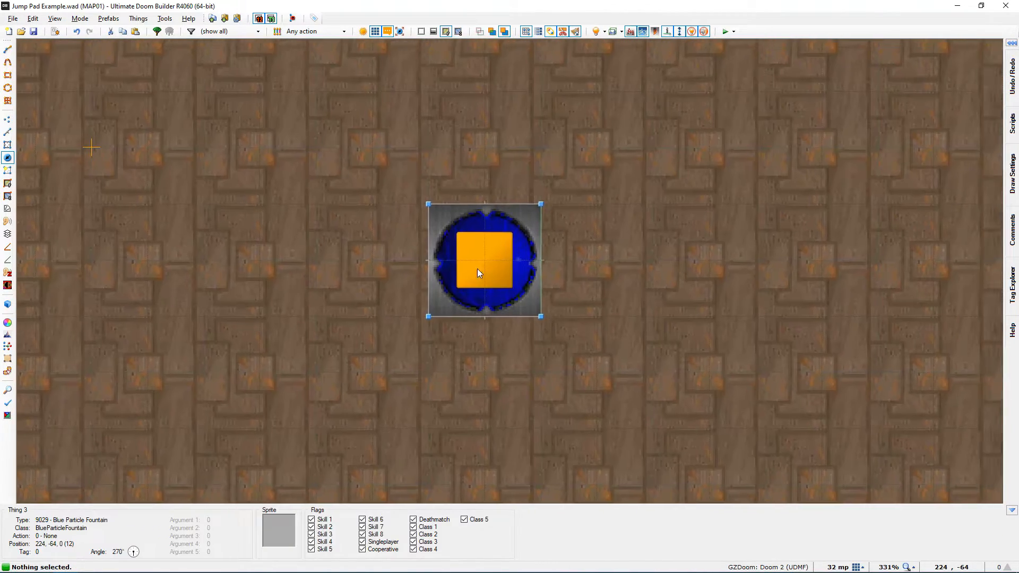
pyautogui.moveTo(529, 276); pyautogui.dragTo(516, 274, button='middle')
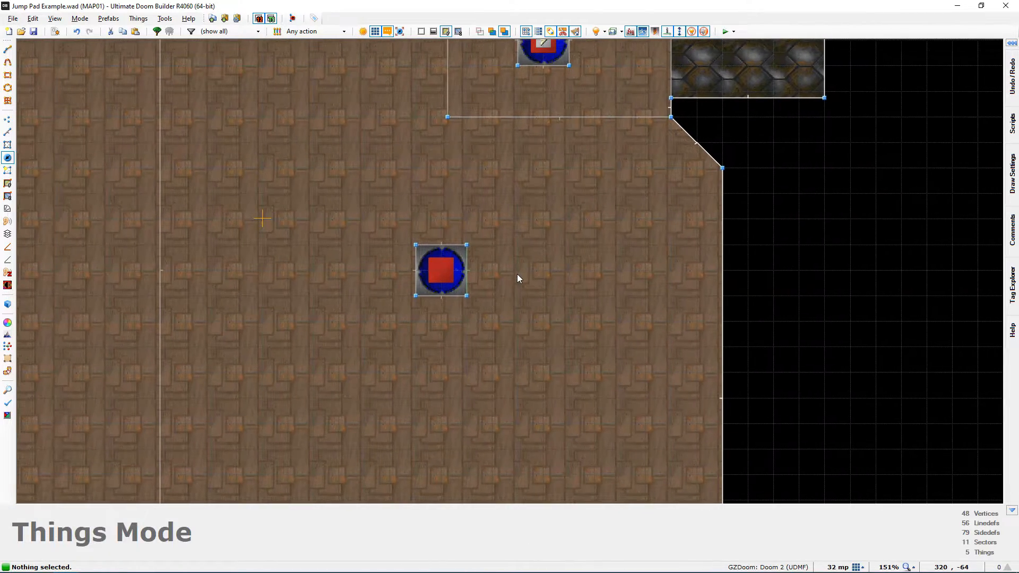
pyautogui.scroll(-3, 523, 255)
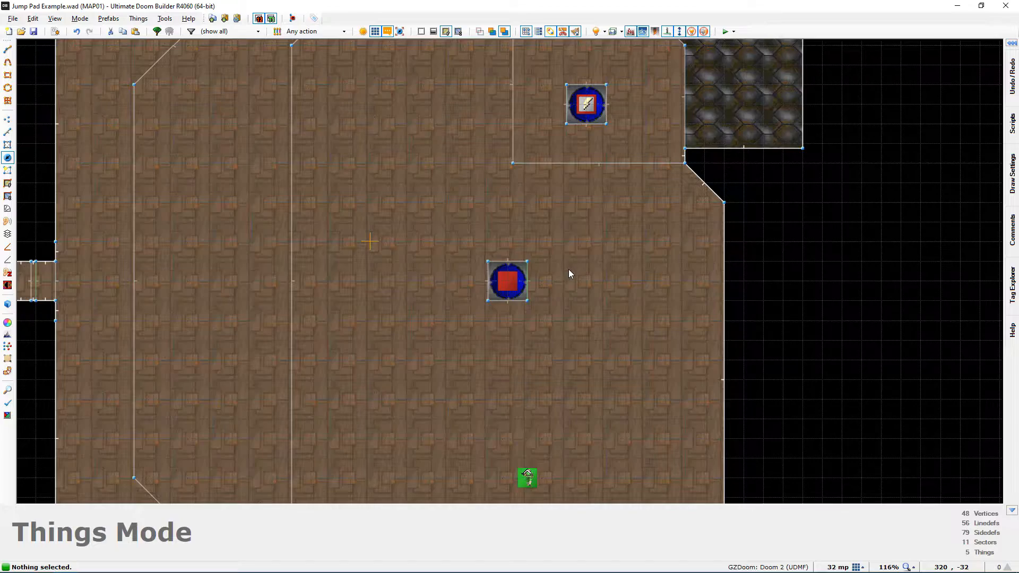
pyautogui.moveTo(568, 269); pyautogui.dragTo(529, 355, button='middle')
pyautogui.scroll(4, 548, 201)
pyautogui.moveTo(550, 197); pyautogui.dragTo(514, 222, button='middle')
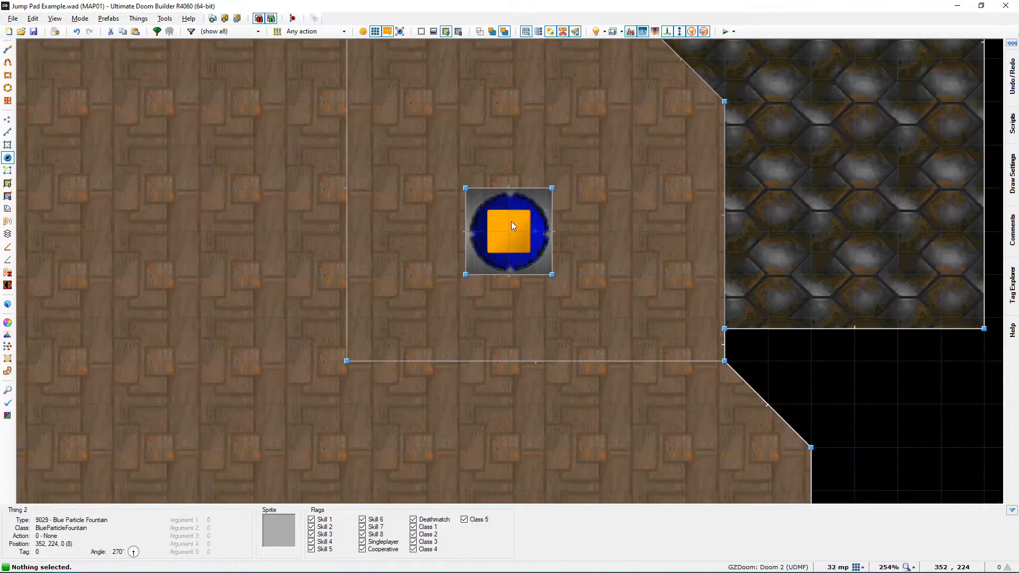
# Insert an "Actor enters sector" thing on the open floor beside the slanted jump pad.
pyautogui.scroll(-2, 511, 259)
pyautogui.moveTo(516, 160); pyautogui.dragTo(537, 114, button='middle')
pyautogui.moveTo(523, 347); pyautogui.dragTo(518, 264, button='middle')
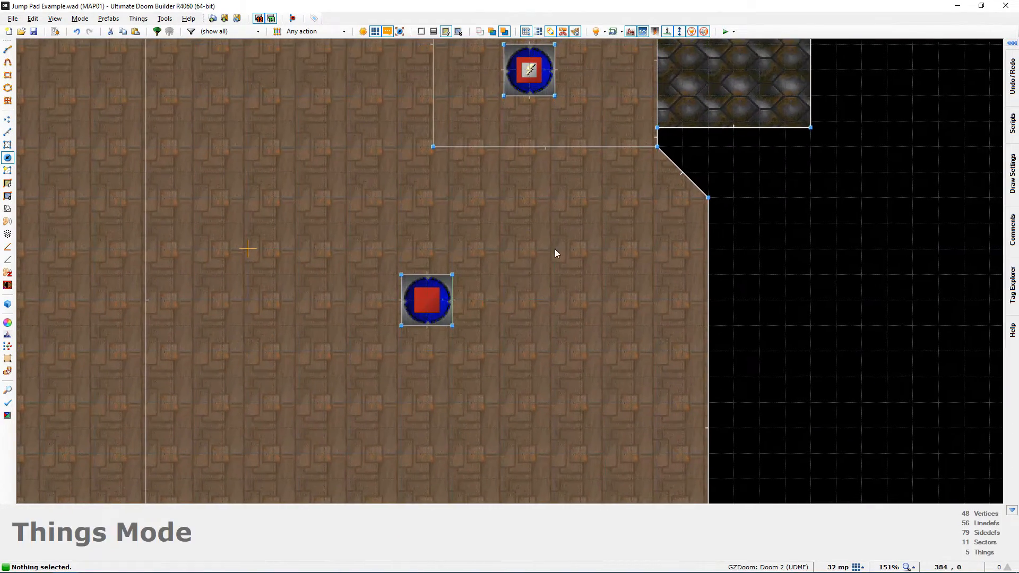
pyautogui.rightClick(535, 249)
pyautogui.click(651, 158)
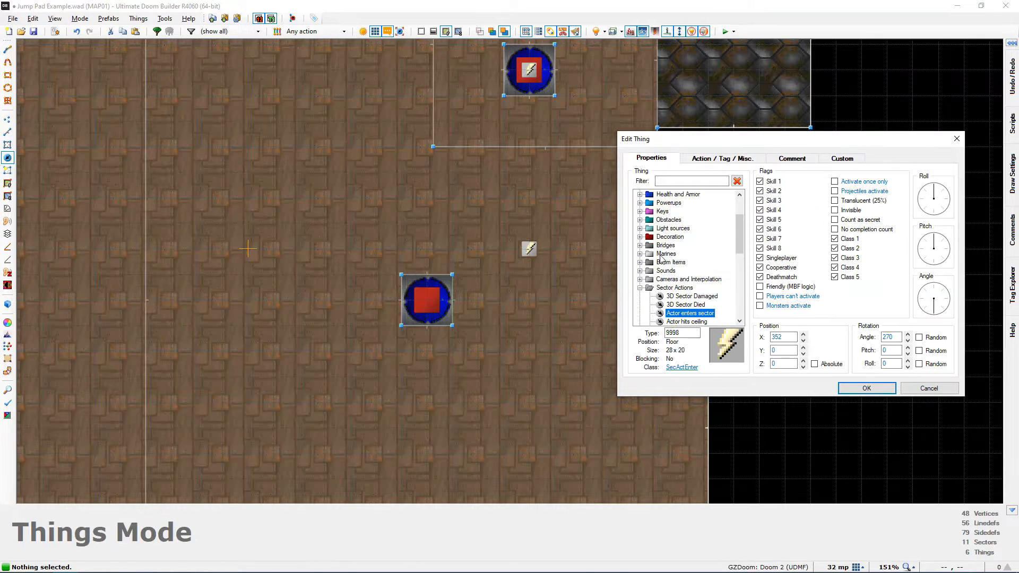
pyautogui.click(866, 388)
# Move the new thing onto the slanted jump pad and, with an 8 mp grid, offset it to position 216, -64.
pyautogui.moveTo(601, 325); pyautogui.dragTo(693, 288, button='middle')
pyautogui.scroll(4, 541, 276)
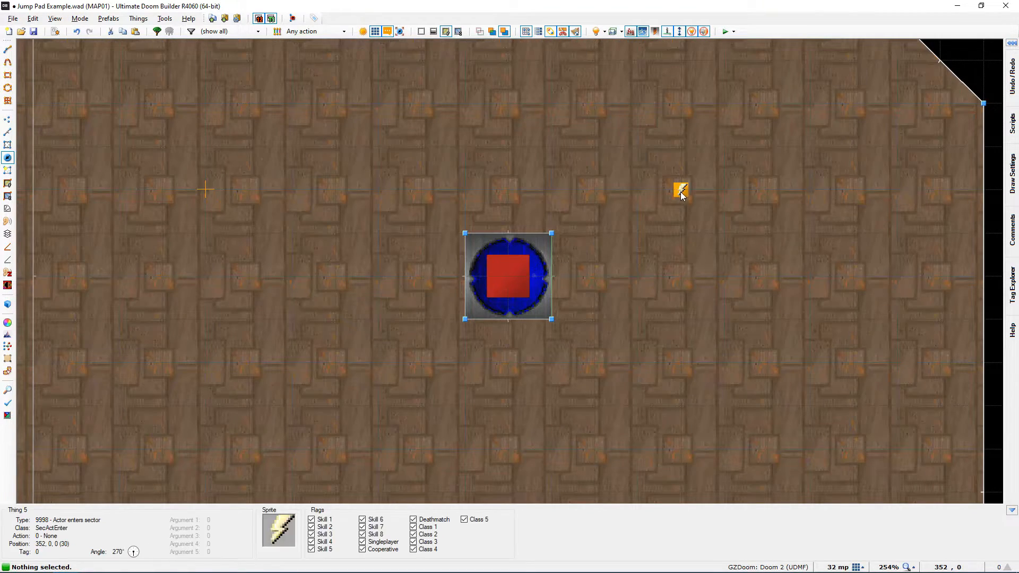
pyautogui.moveTo(680, 192); pyautogui.dragTo(503, 277)
pyautogui.scroll(6, 504, 276)
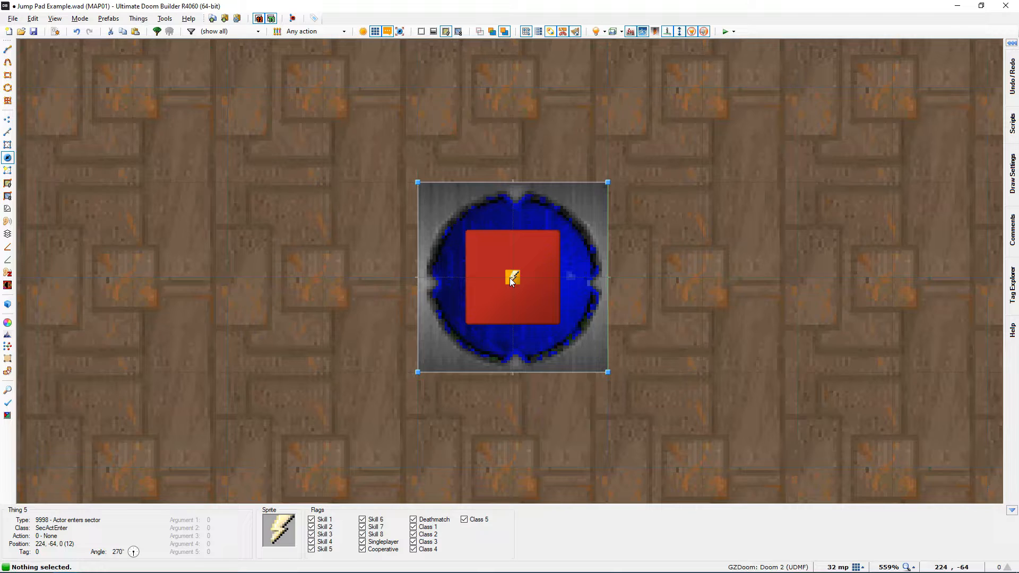
pyautogui.press('[')
pyautogui.moveTo(513, 279); pyautogui.dragTo(487, 279)
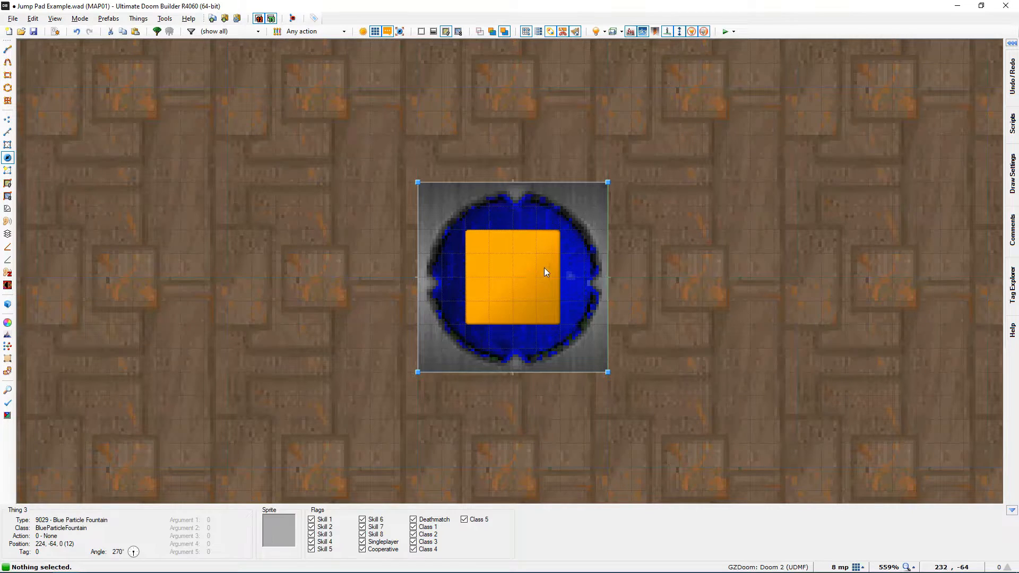
# Assign action 128 Thing Thrust Z to the sector action thing on the slanted jump pad.
pyautogui.rightClick(488, 278)
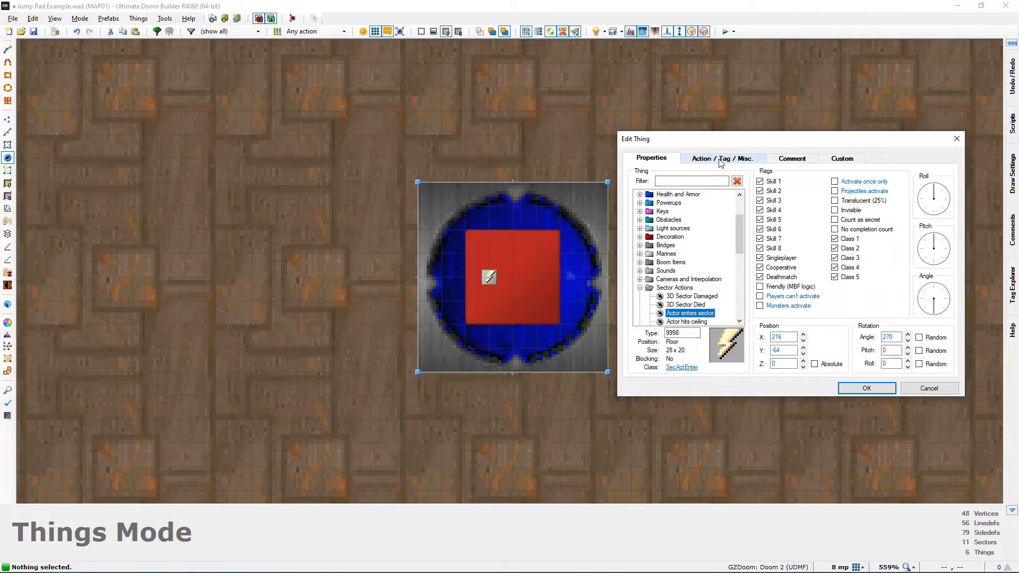
pyautogui.click(721, 159)
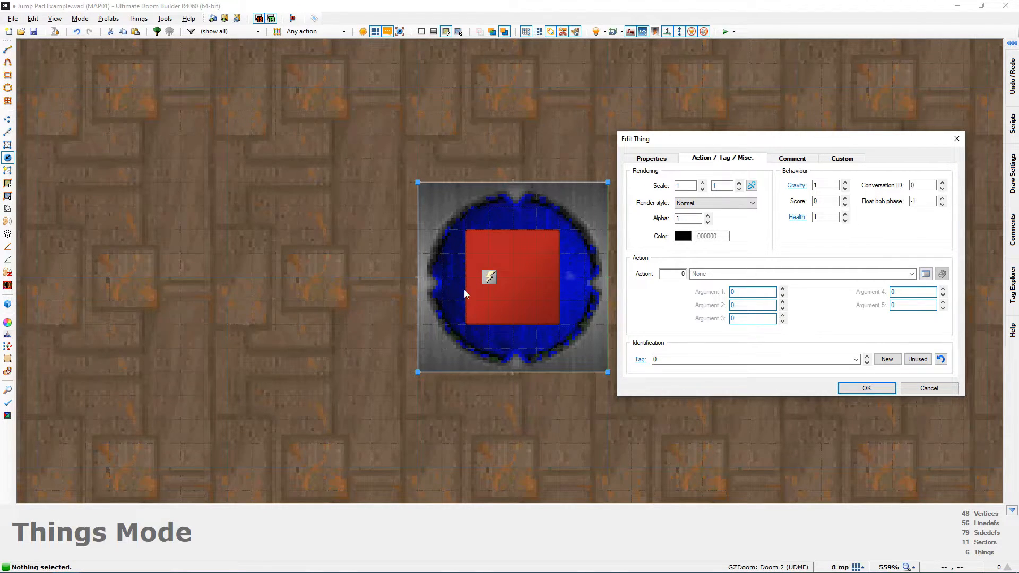
pyautogui.click(927, 274)
pyautogui.scroll(-6, 507, 276)
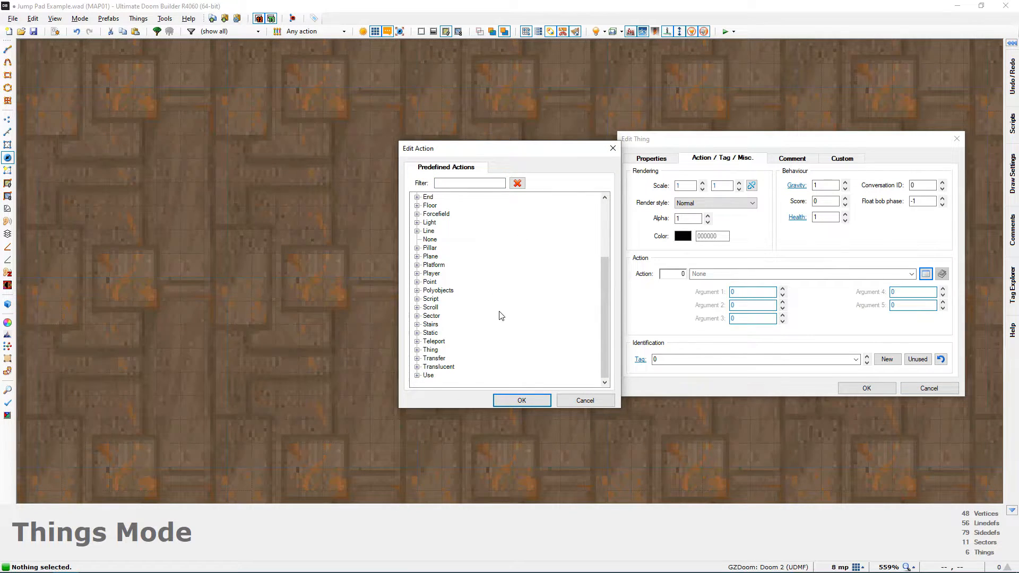
pyautogui.click(419, 350)
pyautogui.scroll(-2, 425, 339)
pyautogui.click(459, 299)
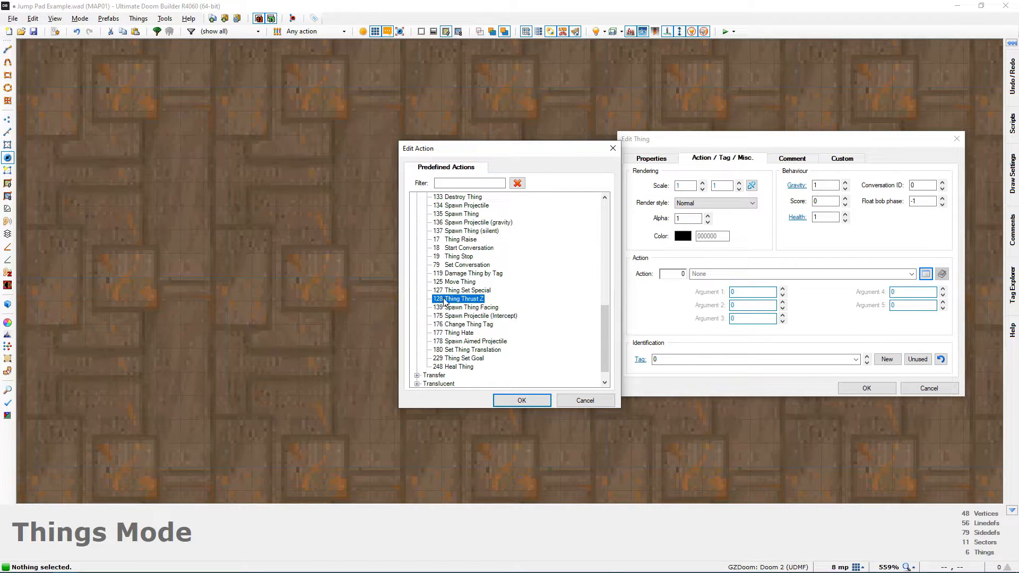
pyautogui.doubleClick(438, 302)
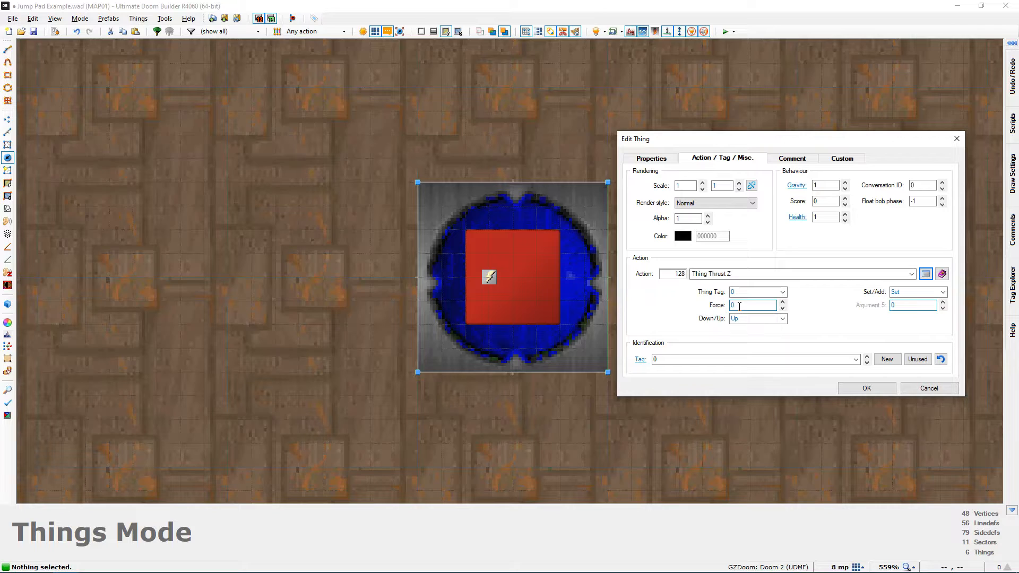
# Set the Thing Thrust Z force to 75, apply the thing's settings and save the map.
pyautogui.doubleClick(746, 306)
pyautogui.write('75')
pyautogui.click(854, 391)
pyautogui.scroll(-4, 684, 295)
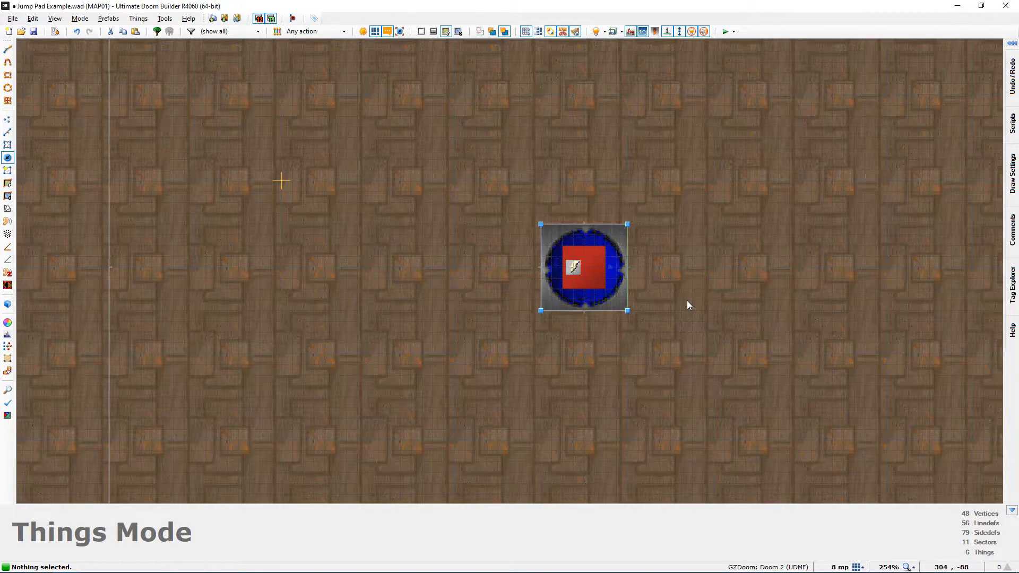
pyautogui.scroll(-4, 687, 305)
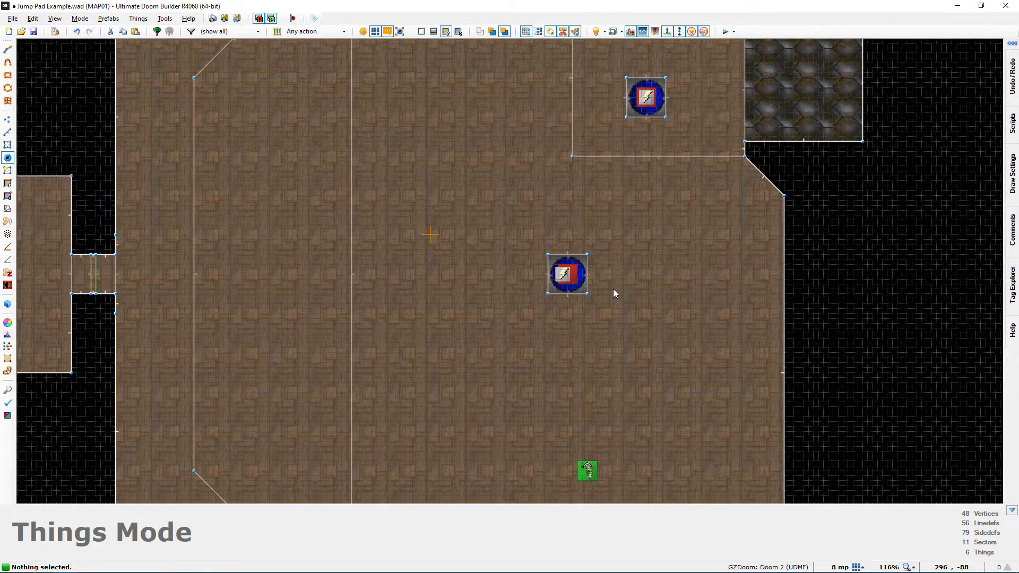
pyautogui.moveTo(614, 289); pyautogui.dragTo(600, 297, button='middle')
pyautogui.hotkey('ctrl', 's')
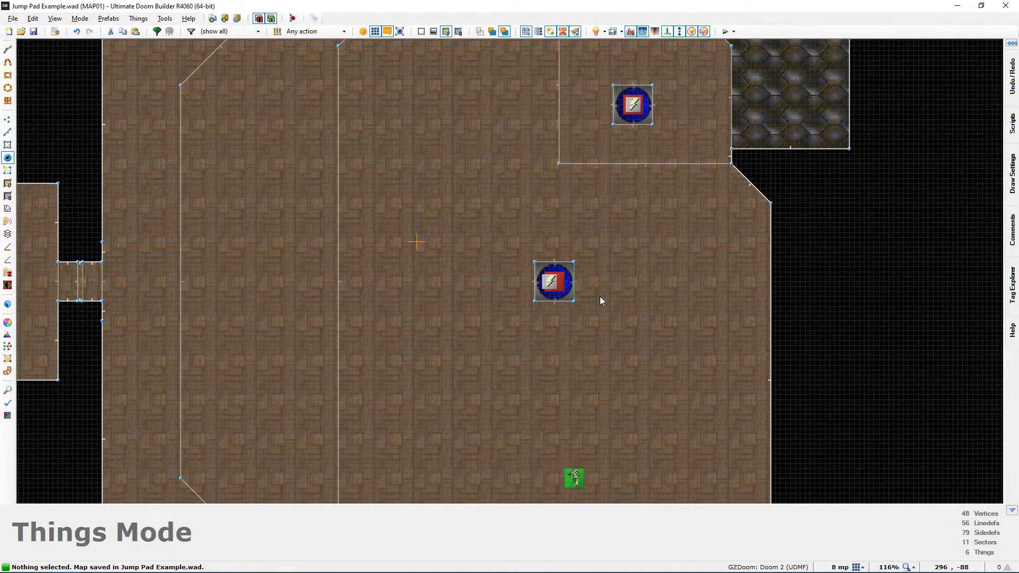
# Inspect the slanted jump pad and the things on it in visual mode, and return to the 2D map.
pyautogui.press('q')
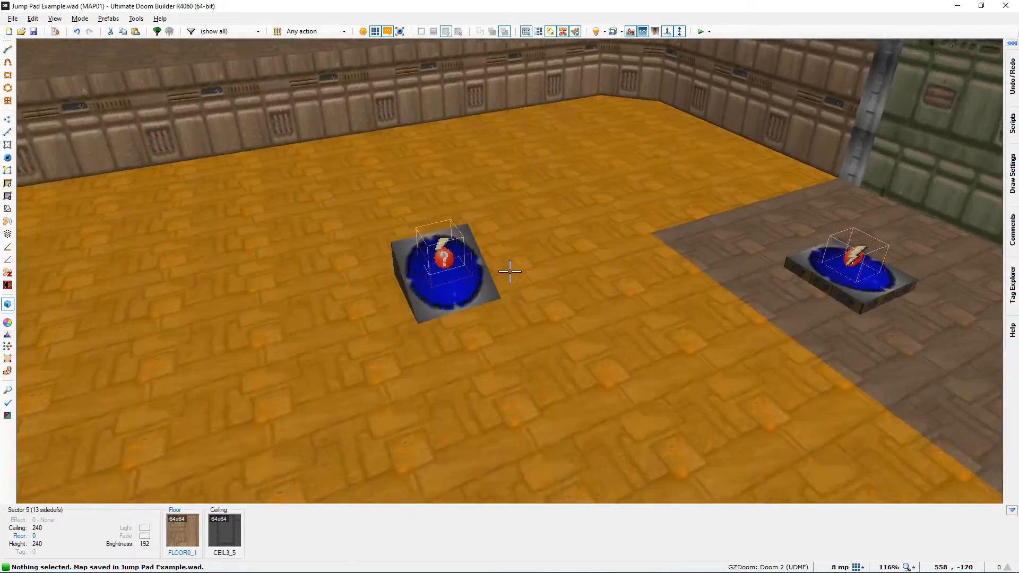
pyautogui.press('s')
pyautogui.press('w')
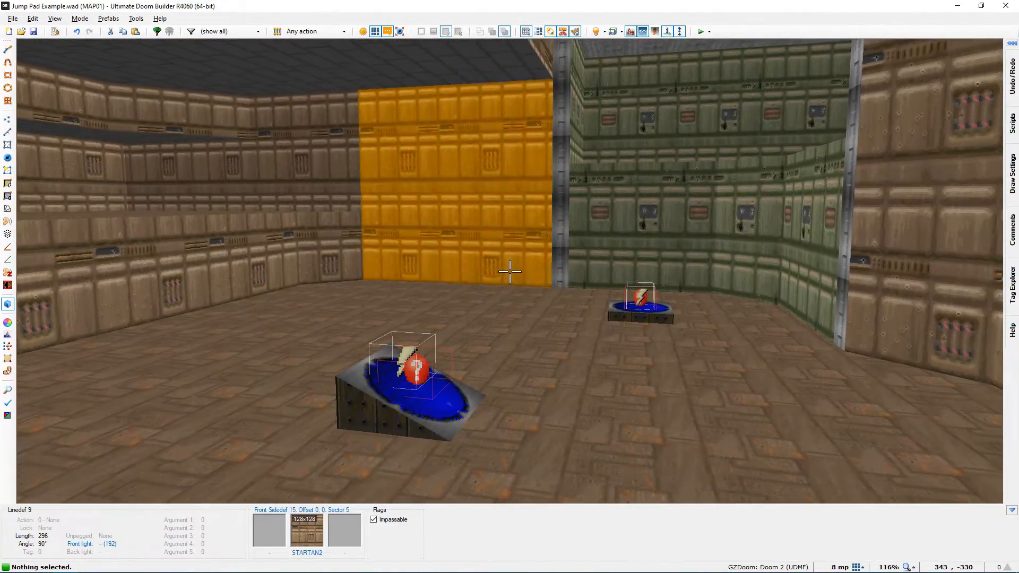
pyautogui.press('w')
pyautogui.press('w')
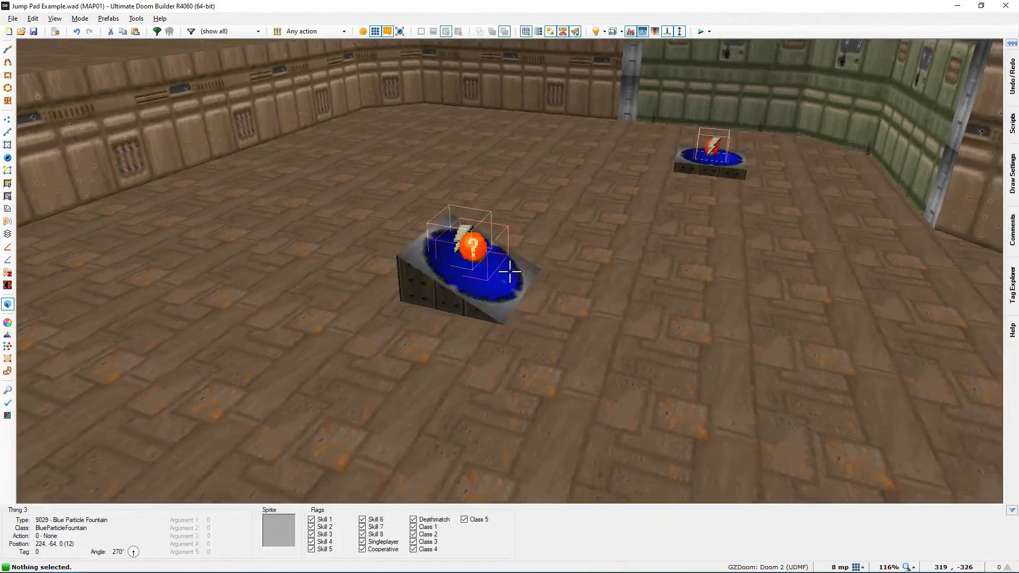
pyautogui.press('q')
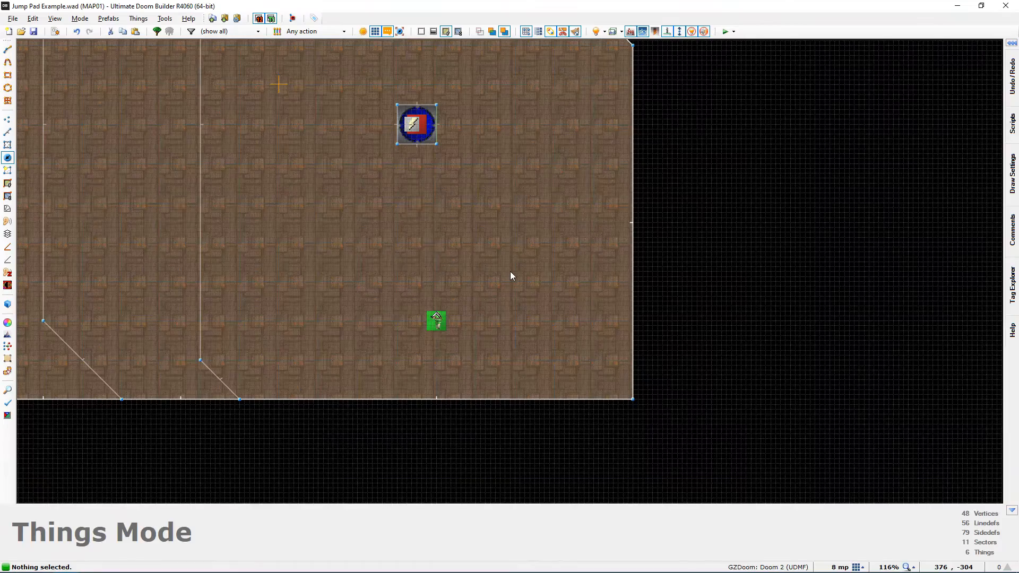
# Launch the map in GZDoom and test the slanted jump pad's upward thrust.
pyautogui.press('F9')
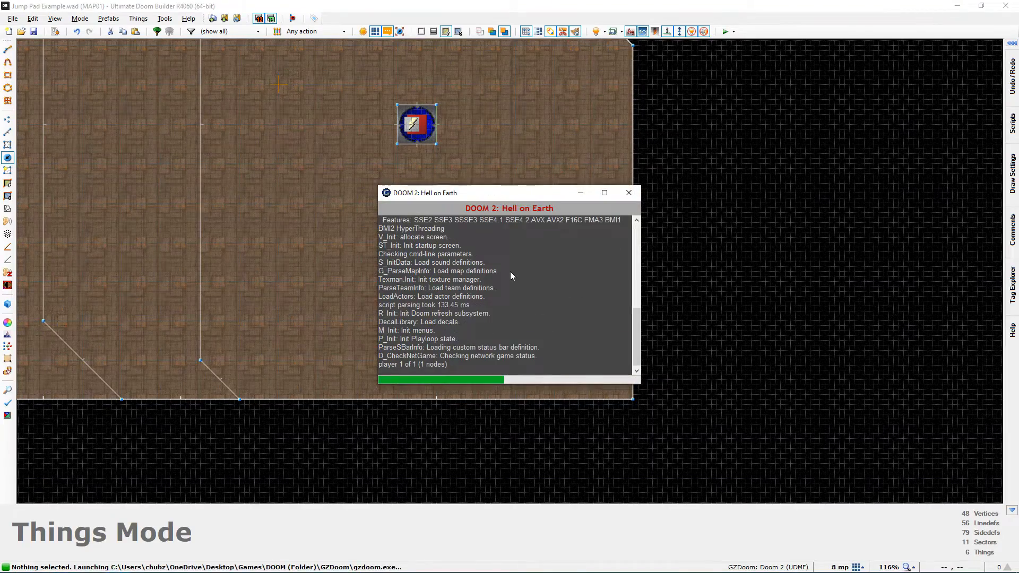
pyautogui.press('w')
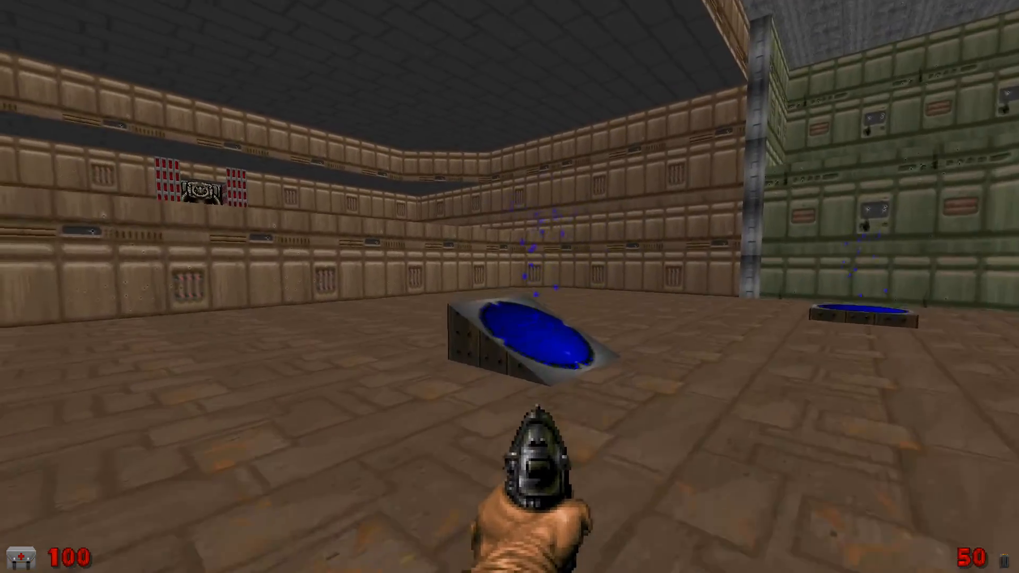
pyautogui.press('w')
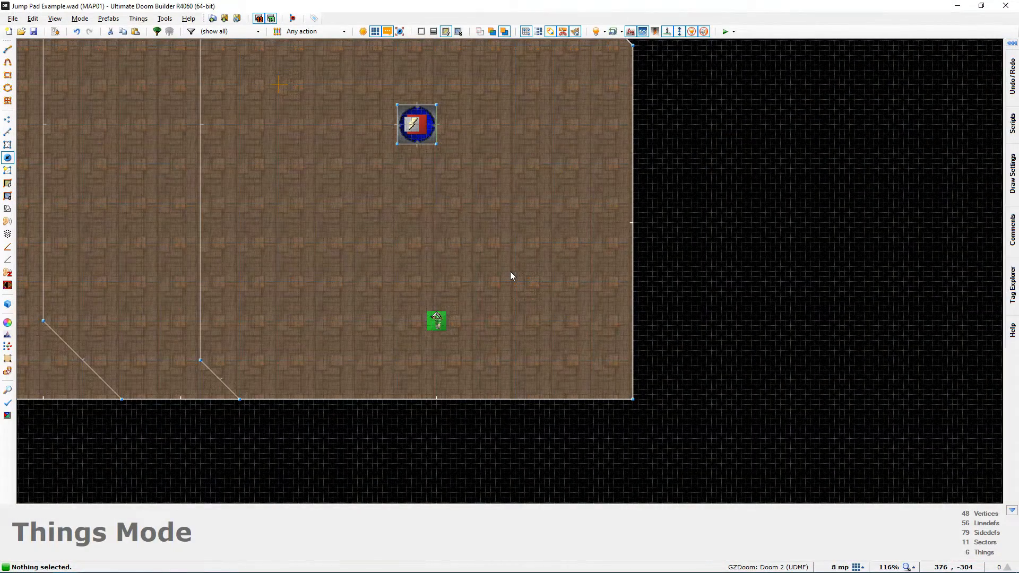
# Insert a second "Actor enters sector" thing at 328, -56, beside the slanted jump pad.
pyautogui.moveTo(510, 272); pyautogui.dragTo(600, 391, button='middle')
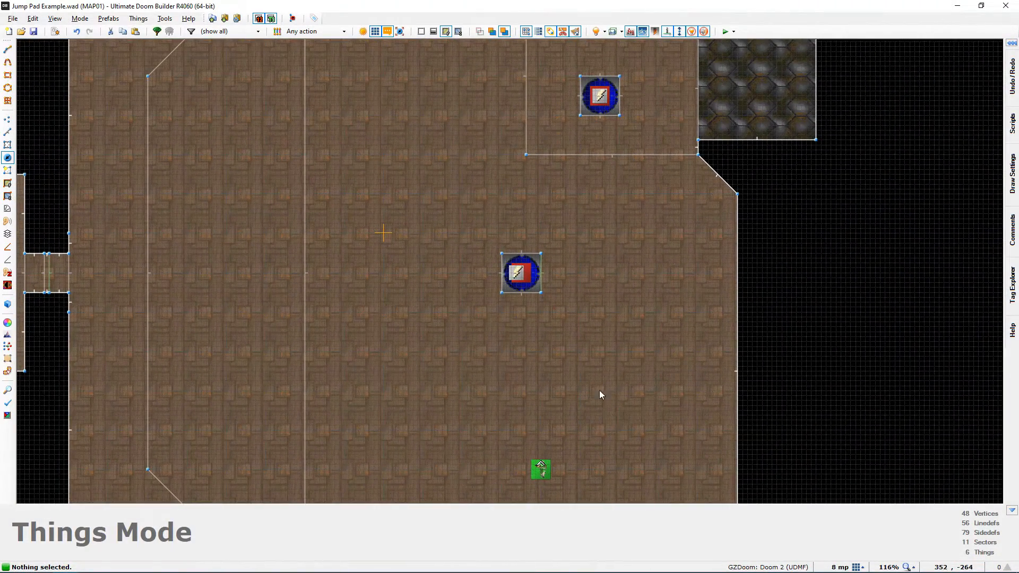
pyautogui.scroll(4, 579, 292)
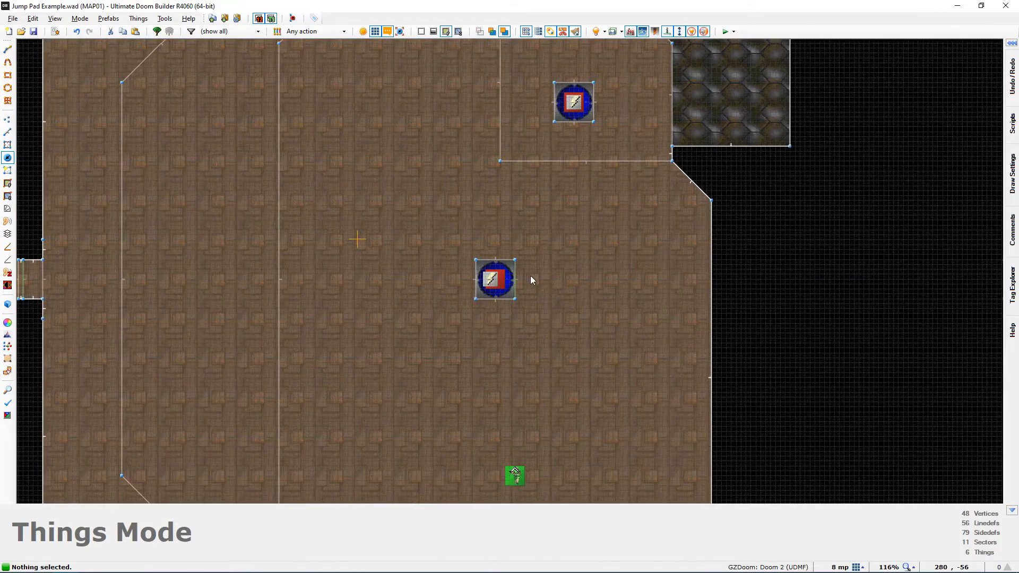
pyautogui.scroll(1, 548, 281)
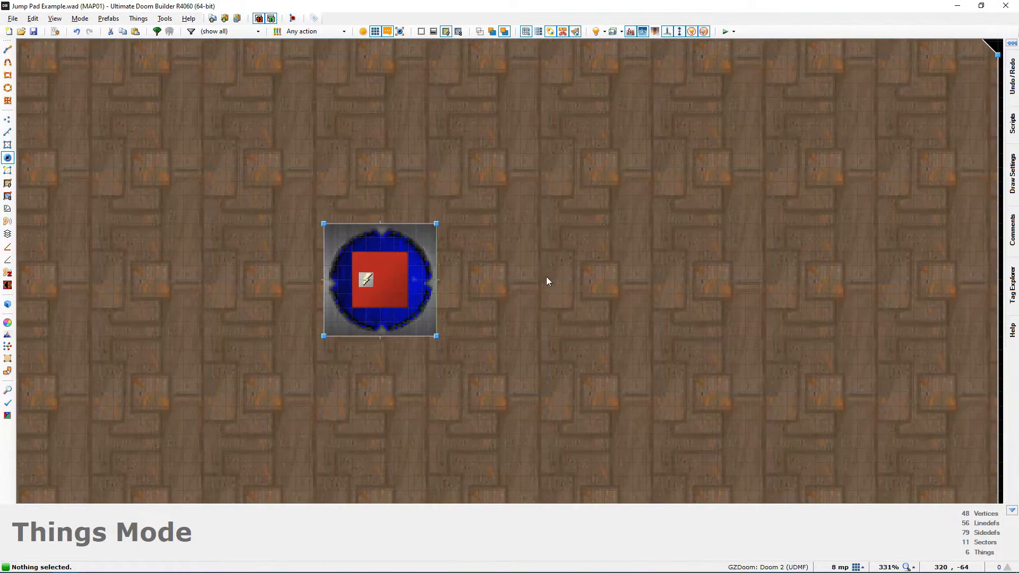
pyautogui.doubleClick(558, 265)
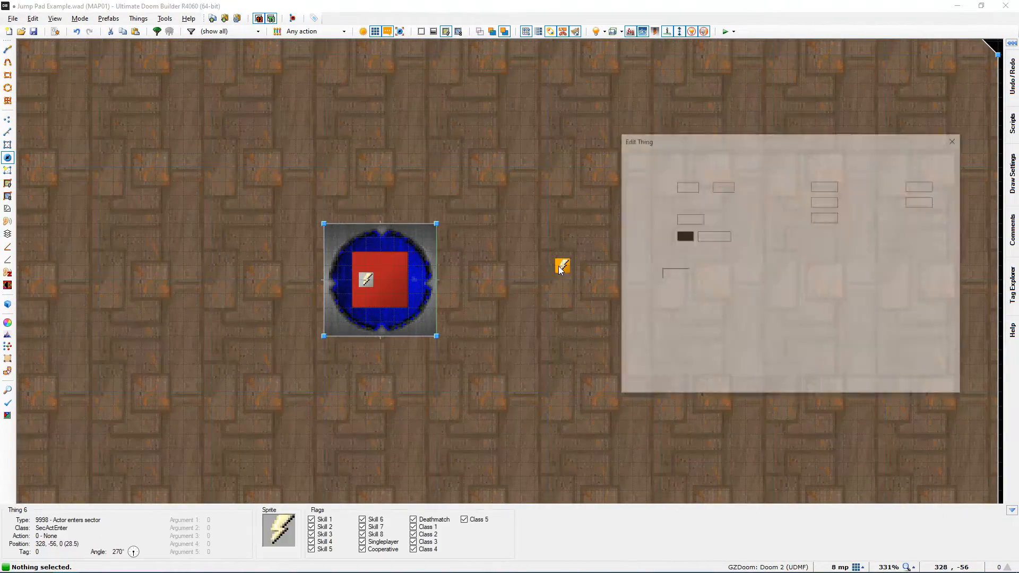
pyautogui.click(648, 160)
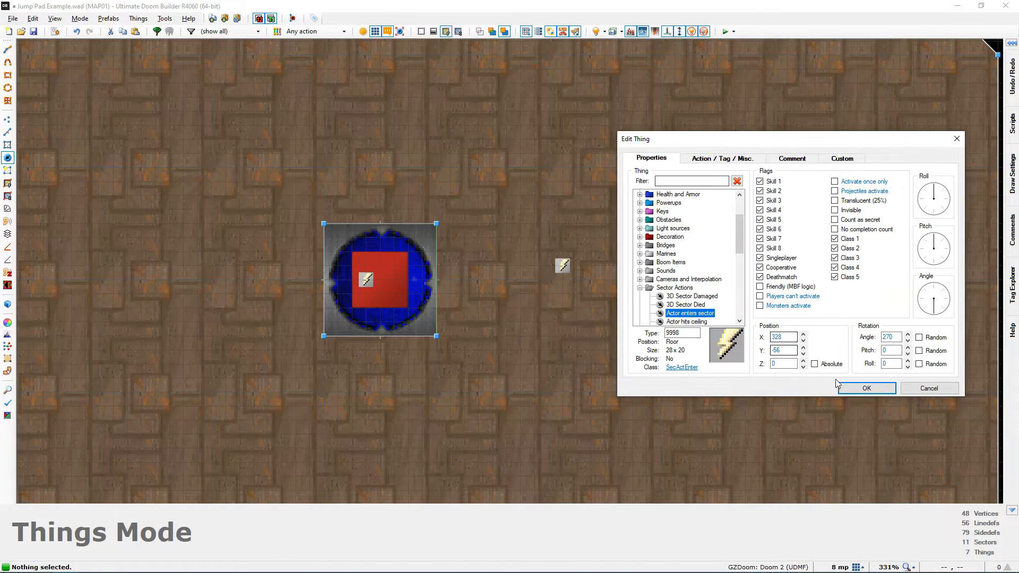
pyautogui.click(844, 388)
# Move the second sector action thing onto the slanted jump pad at 232, -64, opposite the first one.
pyautogui.moveTo(552, 294); pyautogui.dragTo(638, 295, button='middle')
pyautogui.moveTo(522, 282); pyautogui.dragTo(659, 284, button='middle')
pyautogui.moveTo(783, 272); pyautogui.dragTo(617, 290, button='right')
pyautogui.scroll(3, 617, 289)
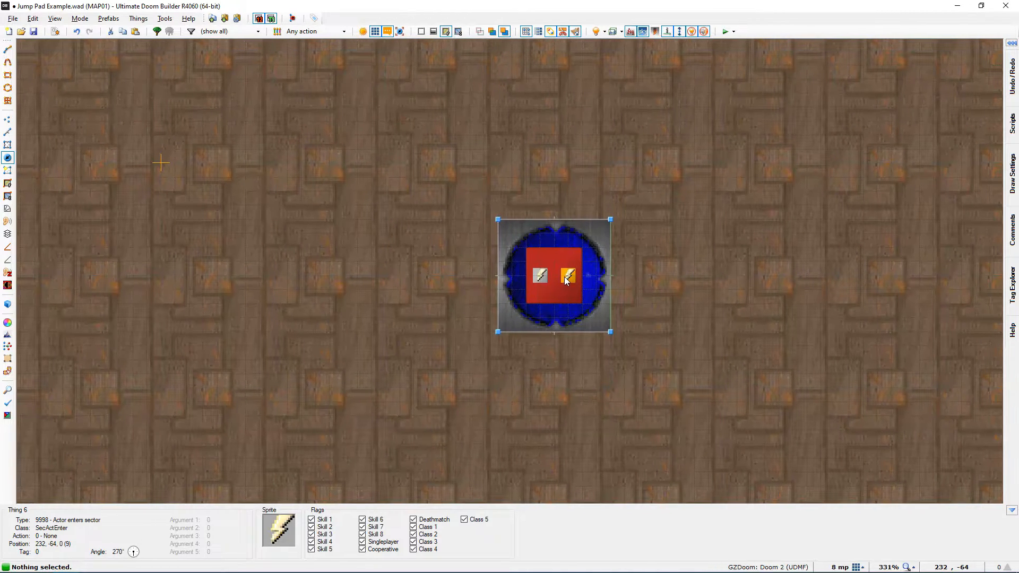
pyautogui.scroll(1, 569, 277)
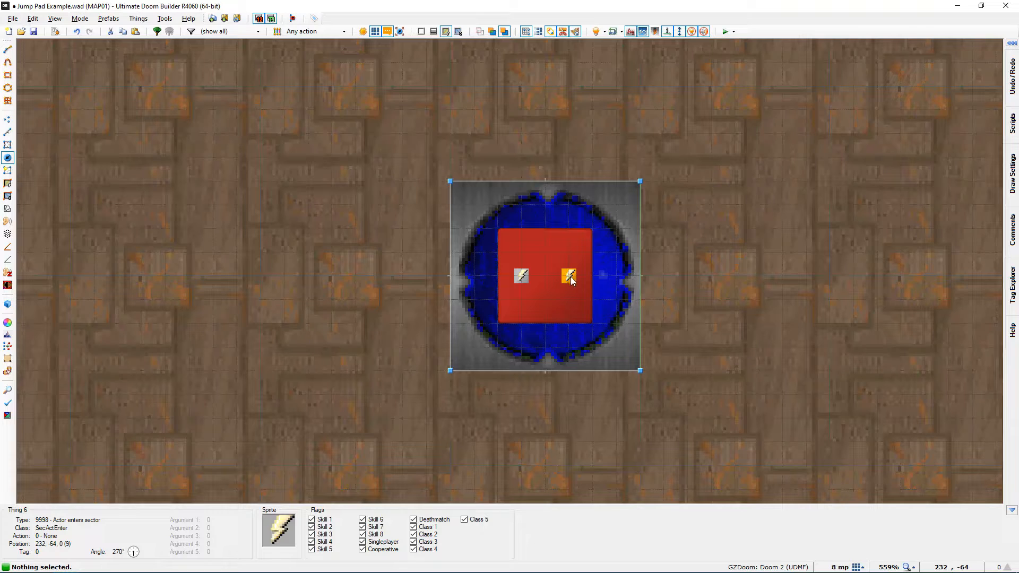
pyautogui.rightClick(570, 278)
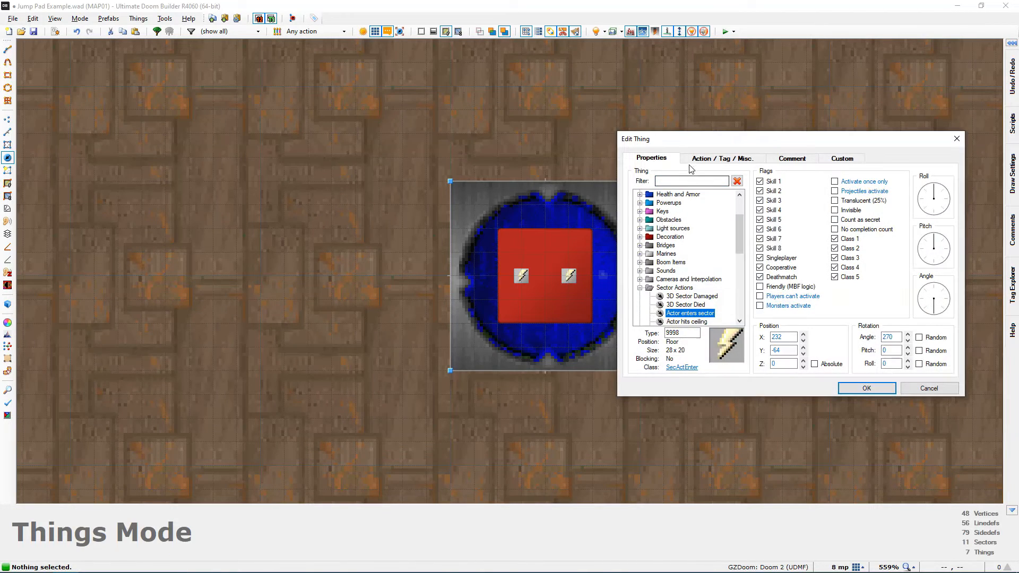
pyautogui.click(711, 158)
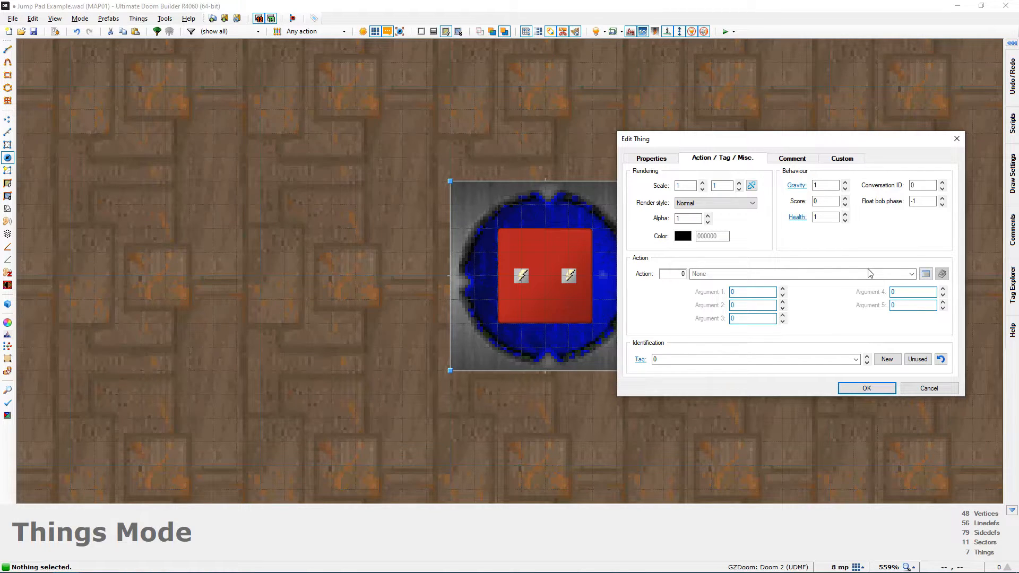
pyautogui.click(926, 274)
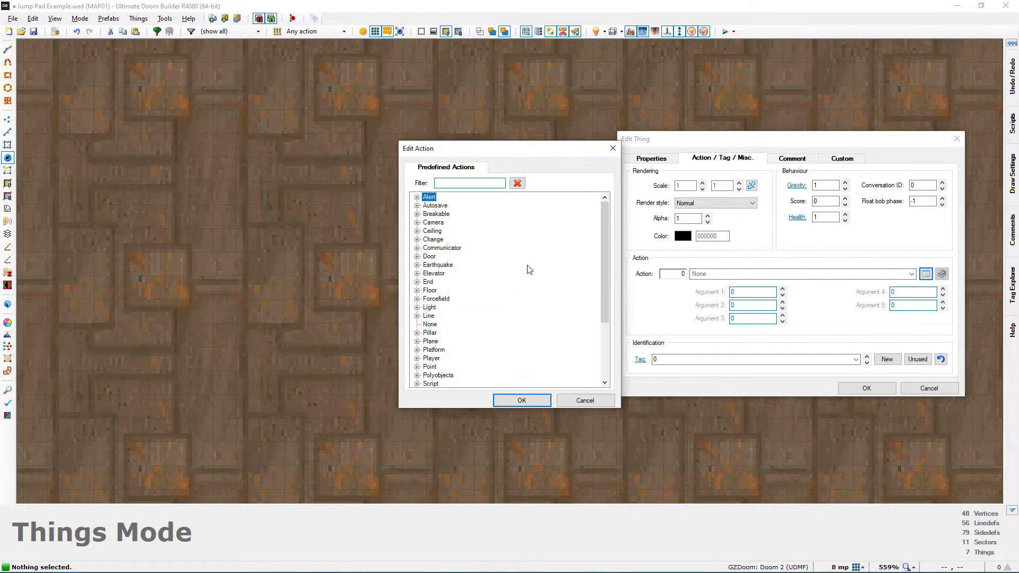
pyautogui.scroll(-2, 493, 281)
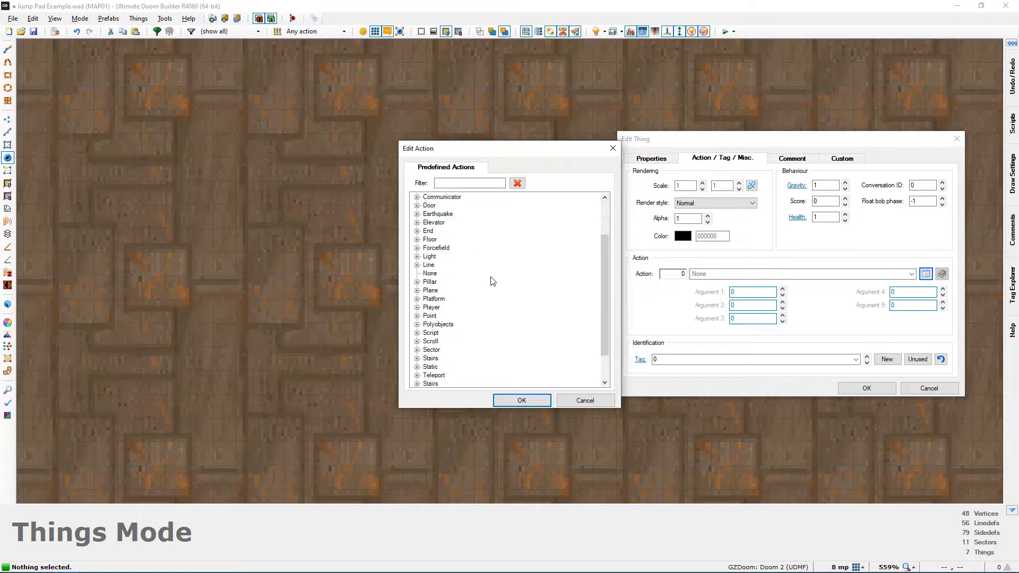
pyautogui.scroll(-2, 493, 281)
pyautogui.click(417, 350)
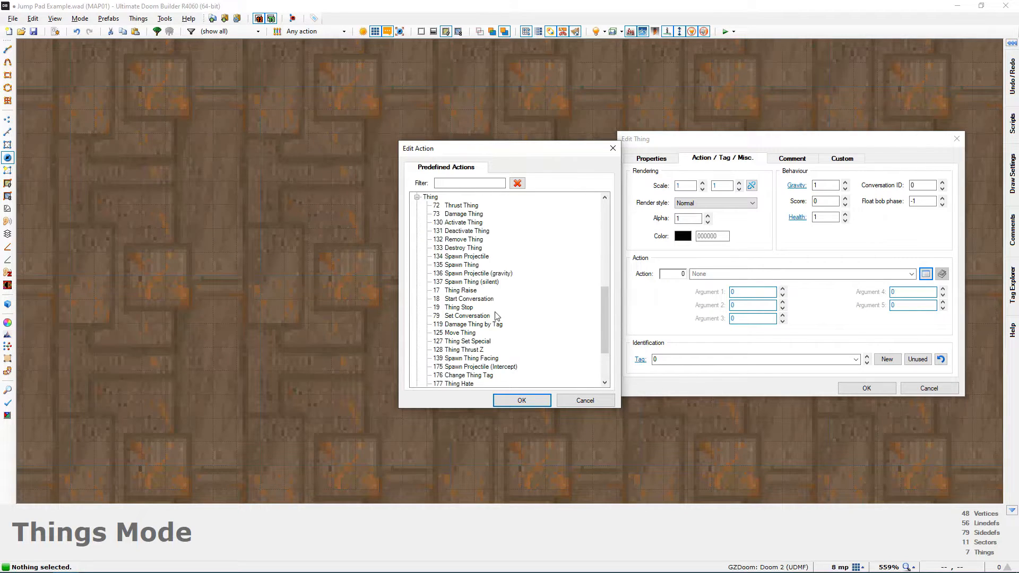
pyautogui.click(471, 351)
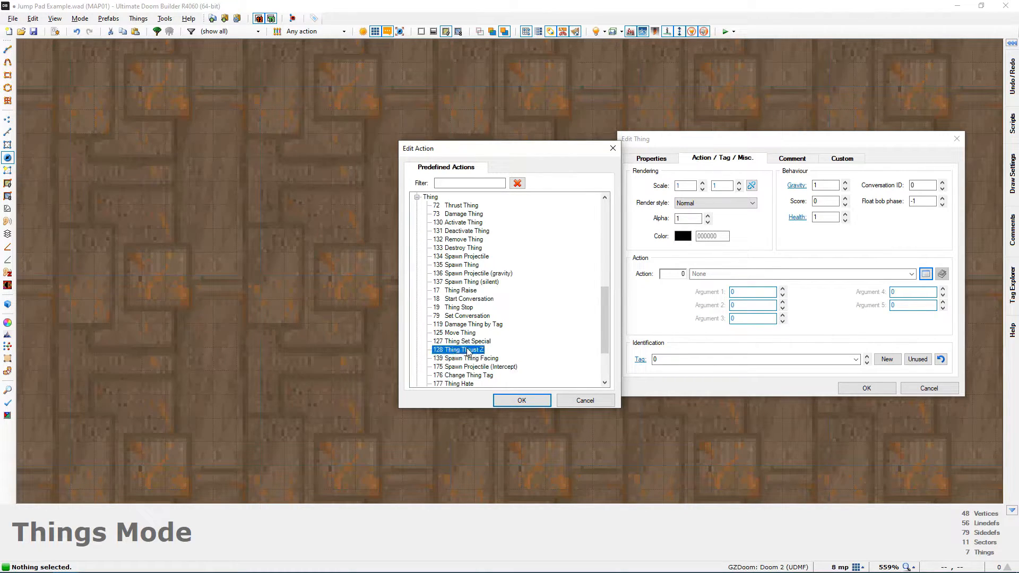
pyautogui.click(456, 208)
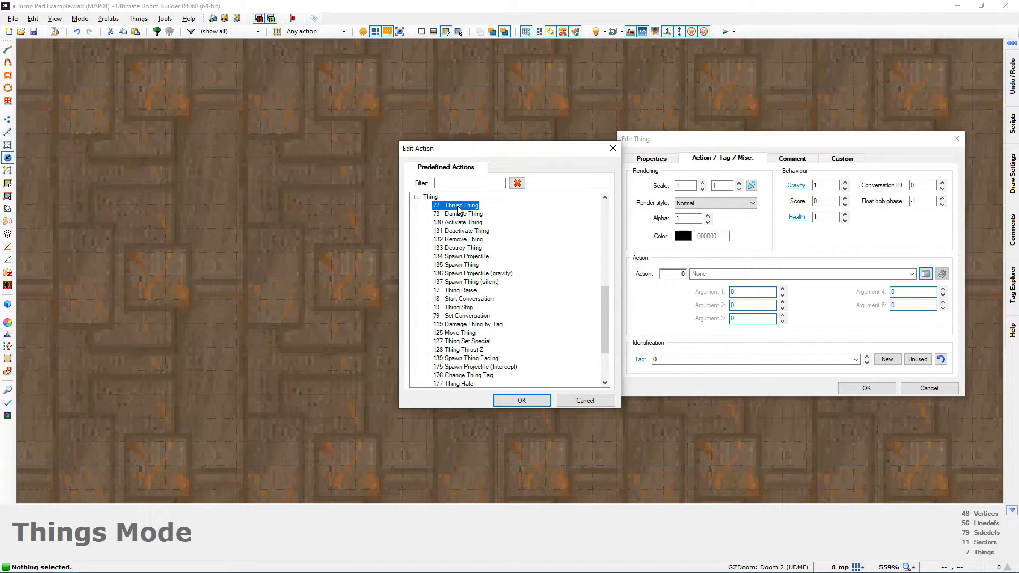
pyautogui.click(469, 350)
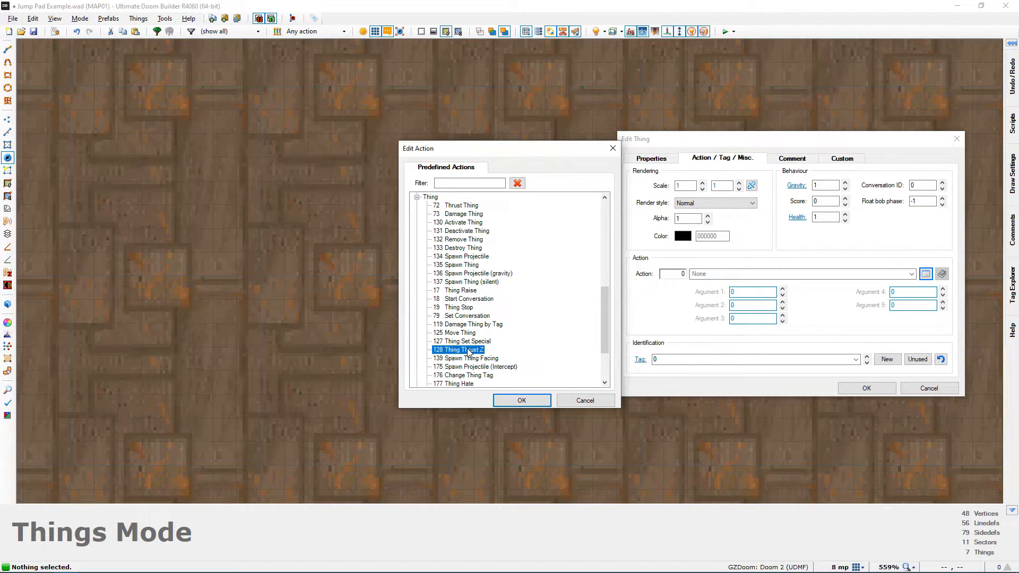
pyautogui.click(452, 207)
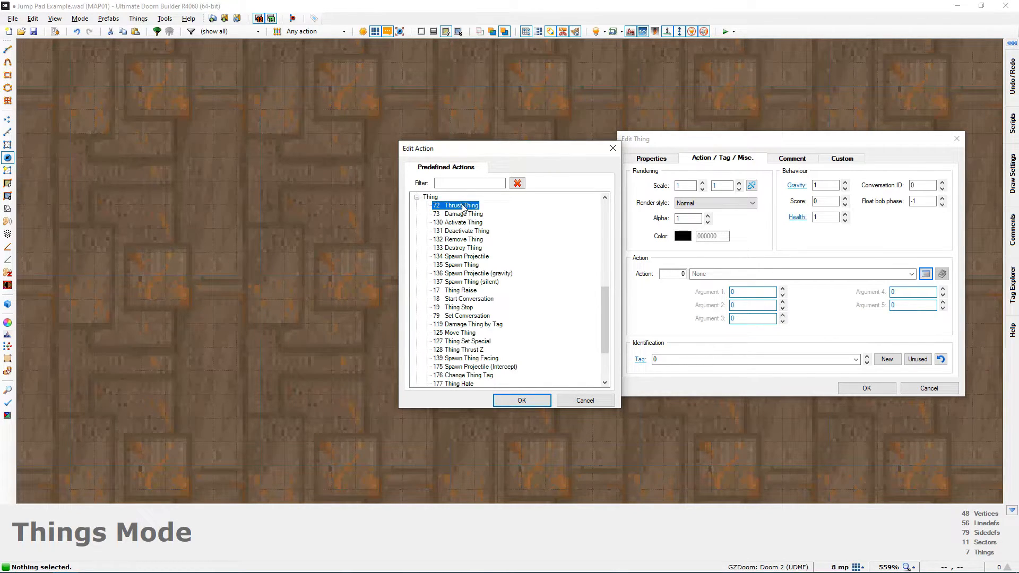
pyautogui.click(522, 400)
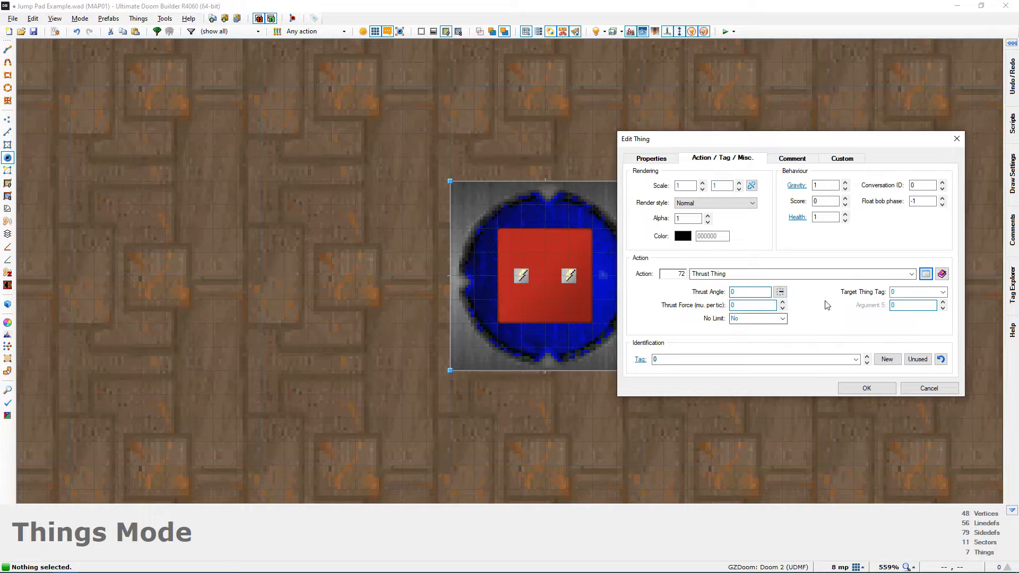
pyautogui.click(740, 292)
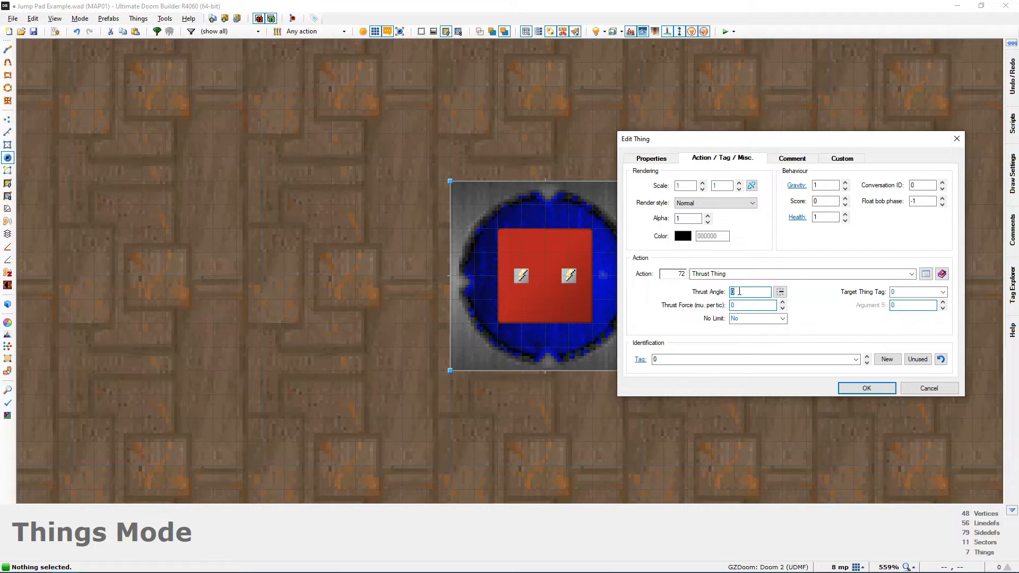
pyautogui.click(779, 293)
pyautogui.moveTo(496, 270); pyautogui.dragTo(495, 304)
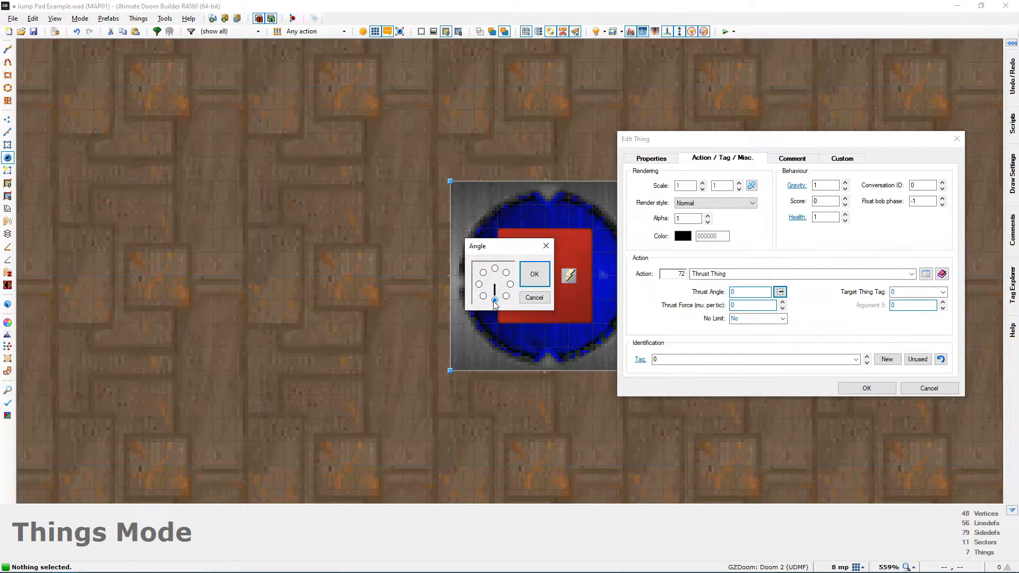
pyautogui.click(532, 298)
pyautogui.click(929, 390)
# Assign action 72 Thrust Thing to the second sector action thing, at 232, -64 on the slanted jump pad.
pyautogui.scroll(-3, 670, 290)
pyautogui.scroll(-6, 642, 286)
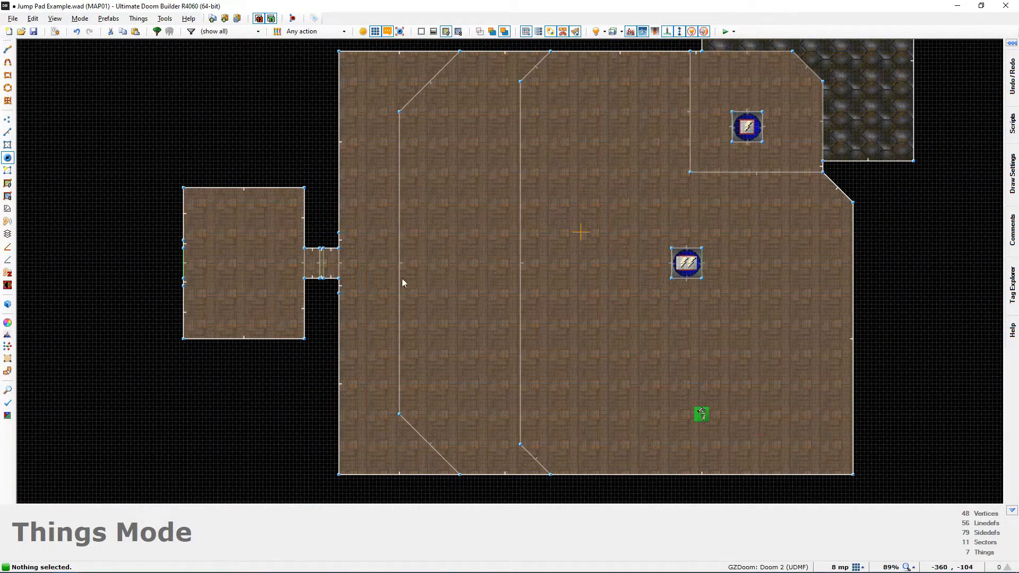
pyautogui.scroll(4, 690, 266)
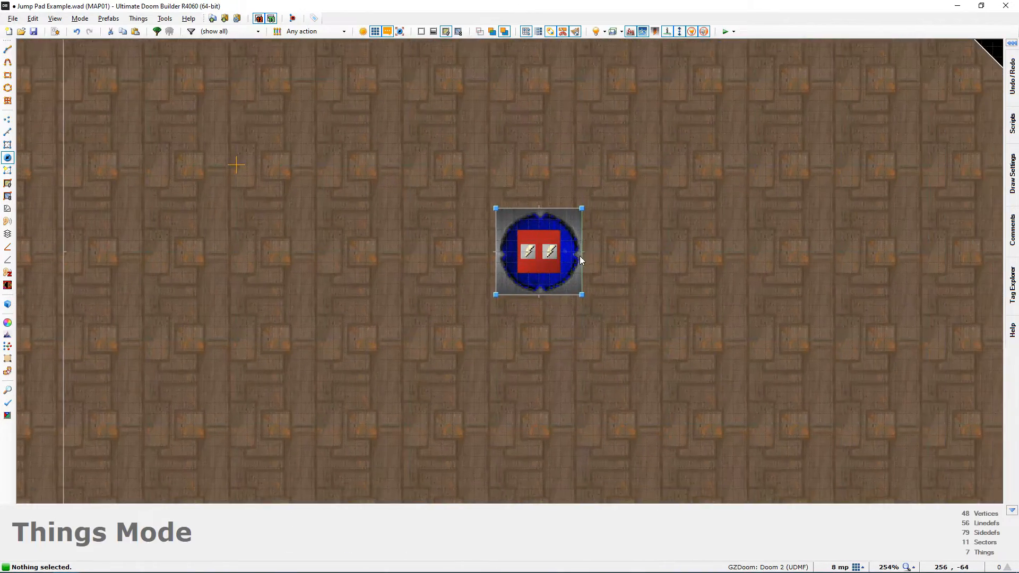
pyautogui.rightClick(542, 256)
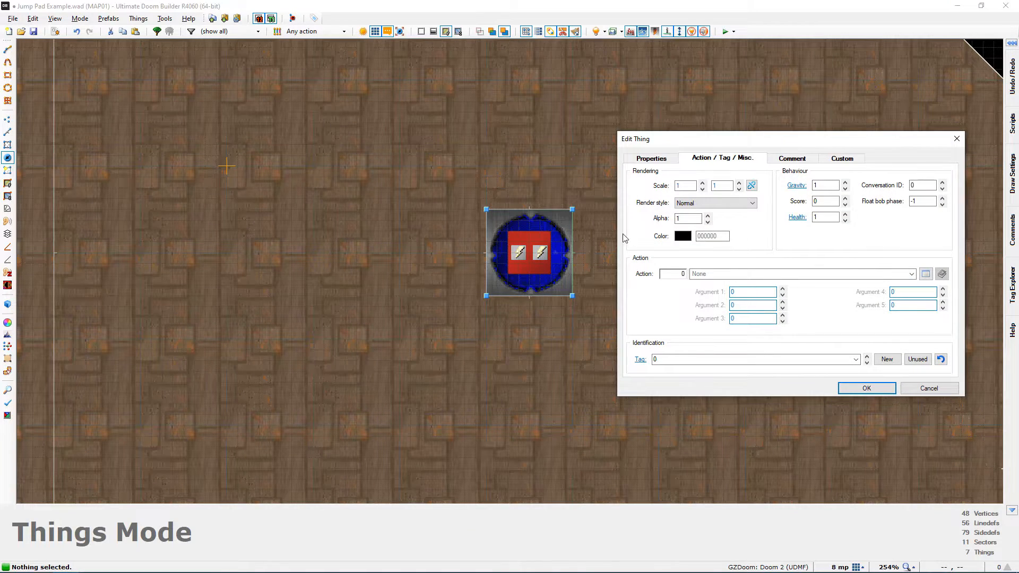
pyautogui.click(926, 274)
pyautogui.scroll(-5, 539, 307)
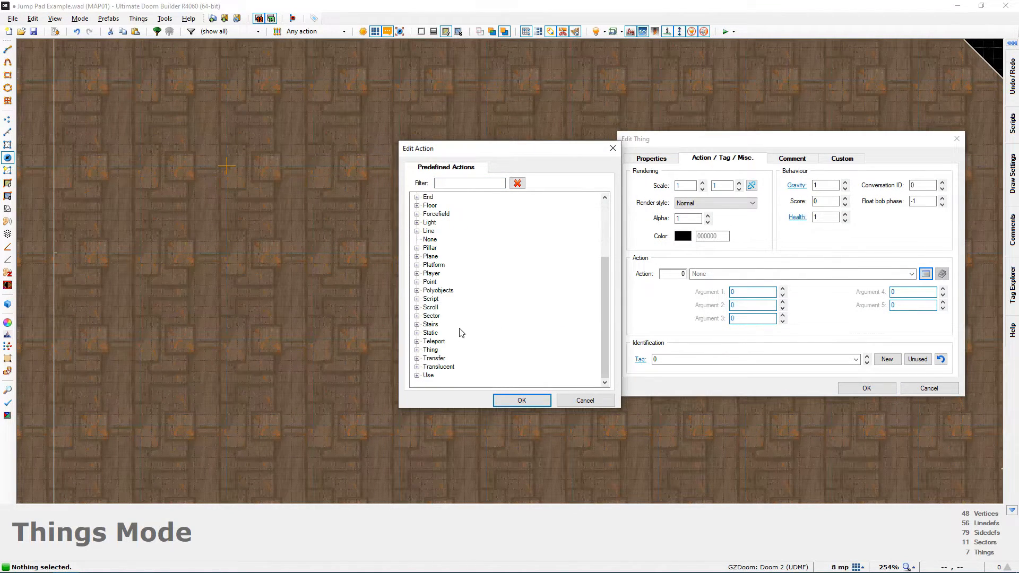
pyautogui.click(417, 350)
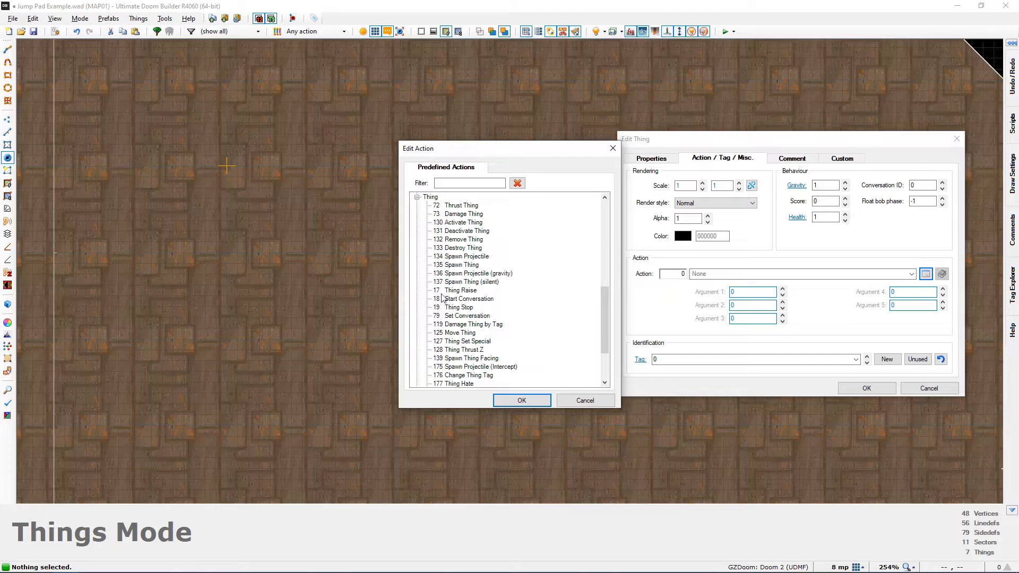
pyautogui.click(465, 207)
pyautogui.doubleClick(465, 207)
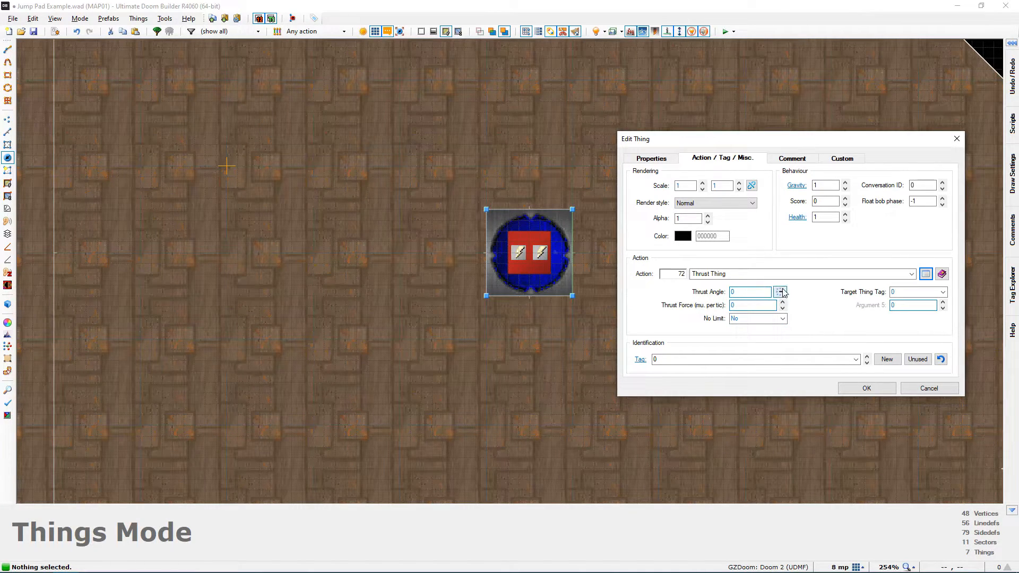
# Set the thing's thrust angle to 128 (west) and its thrust force to 10, and apply the changes.
pyautogui.click(779, 292)
pyautogui.moveTo(590, 247); pyautogui.dragTo(654, 245)
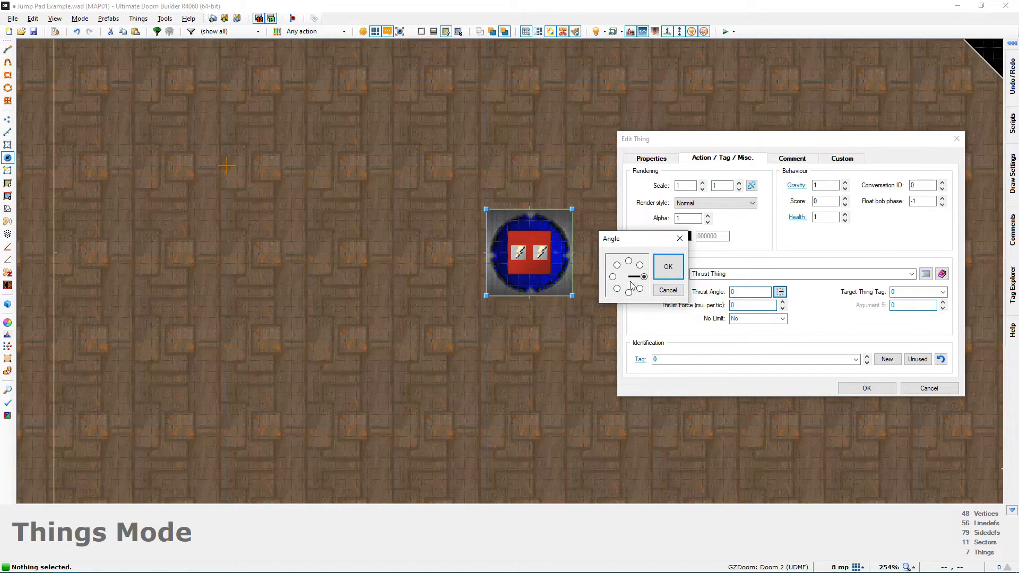
pyautogui.click(613, 276)
pyautogui.click(668, 268)
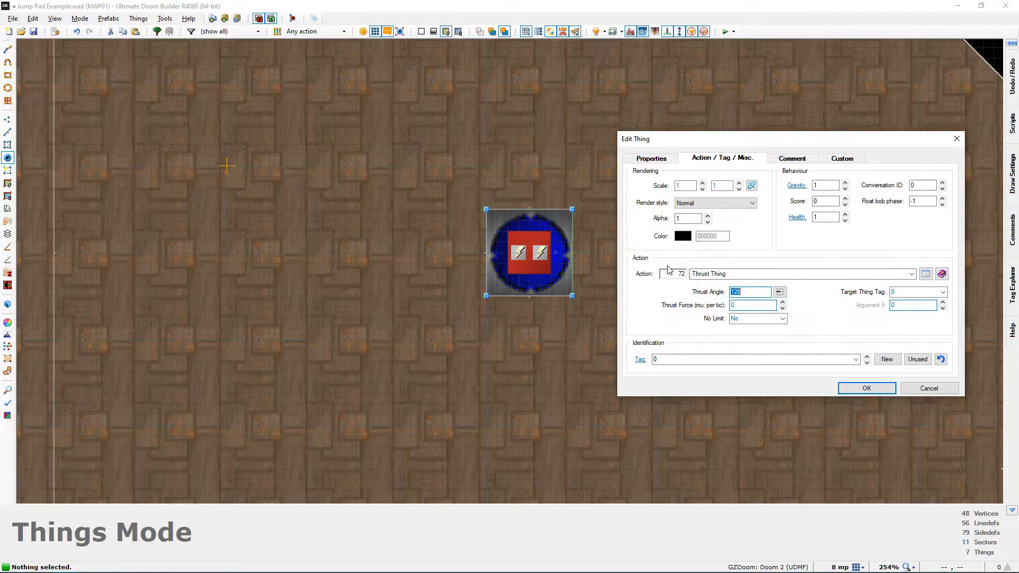
pyautogui.click(749, 308)
pyautogui.press('Tab')
pyautogui.hotkey('shift', 'Tab')
pyautogui.click(845, 387)
# Review the action settings of both sector action things on the slanted jump pad, including the second one's thrust angle.
pyautogui.scroll(-3, 670, 315)
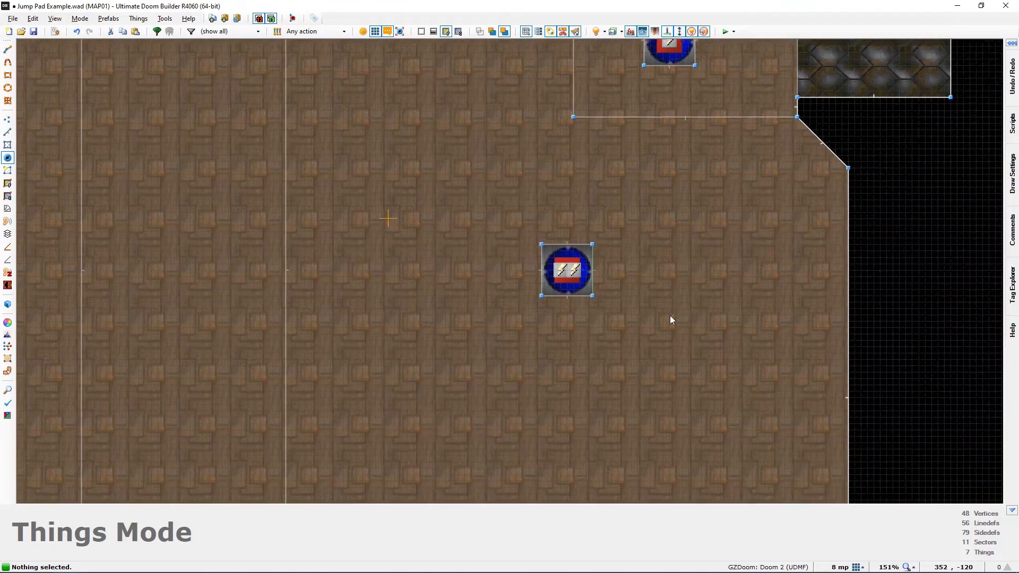
pyautogui.scroll(5, 527, 256)
pyautogui.moveTo(526, 256); pyautogui.dragTo(534, 264, button='middle')
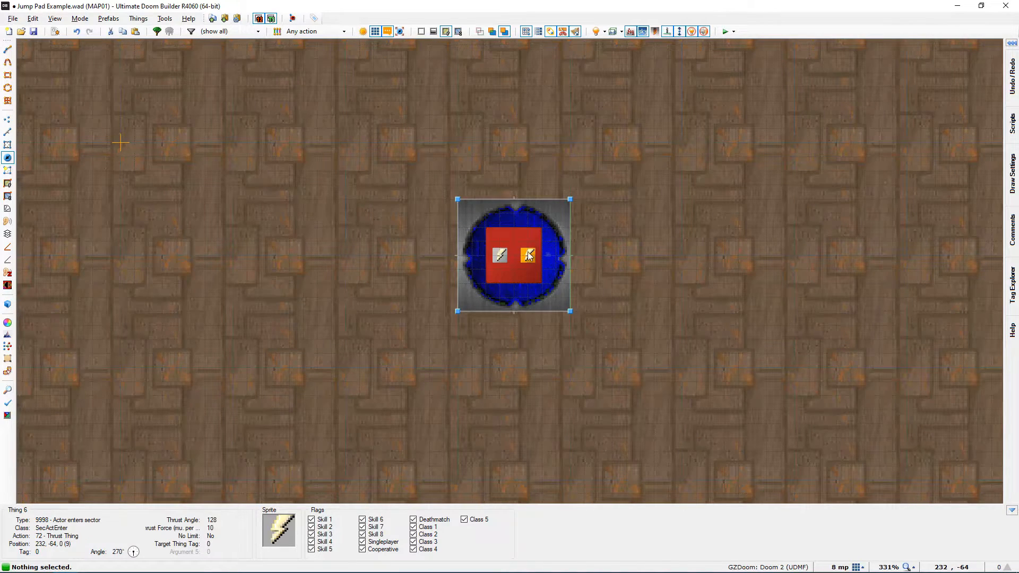
pyautogui.rightClick(499, 257)
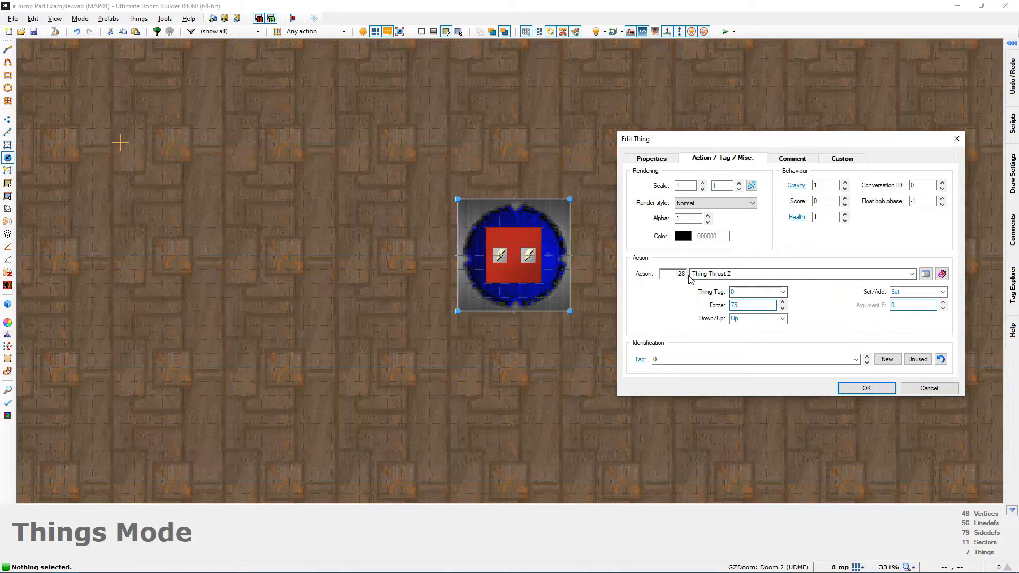
pyautogui.click(867, 388)
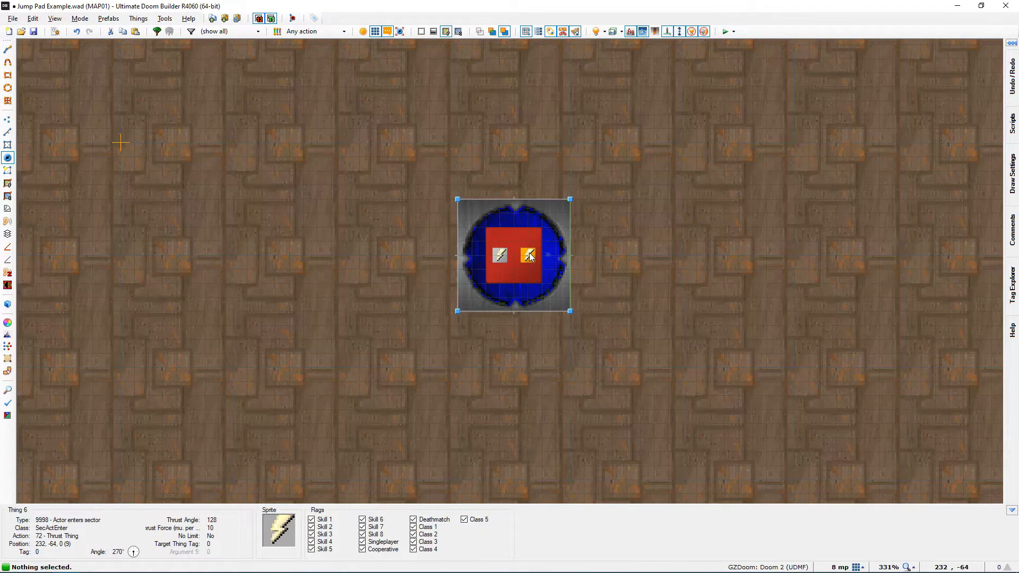
pyautogui.rightClick(529, 257)
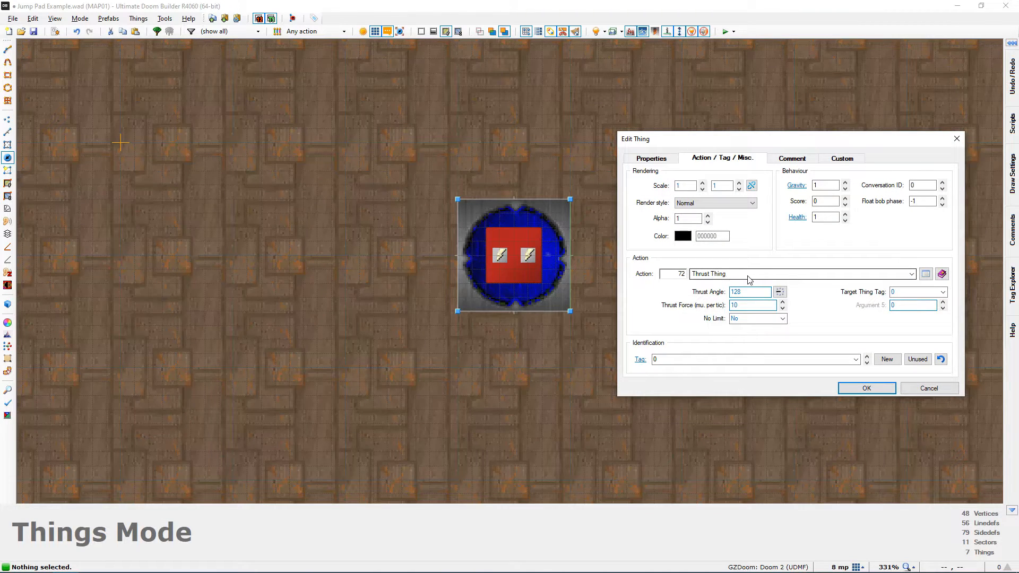
pyautogui.click(779, 292)
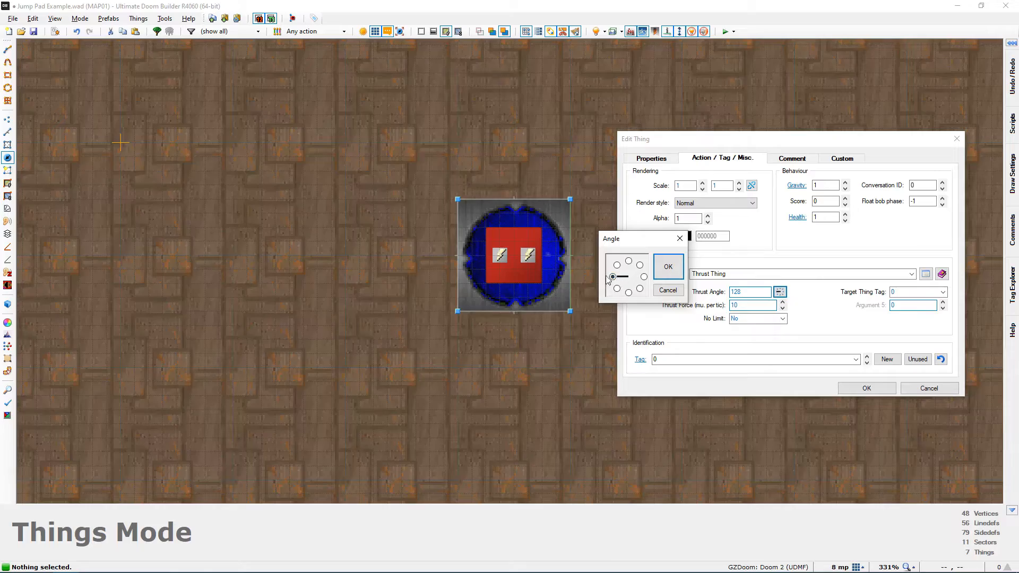
pyautogui.click(668, 266)
pyautogui.press('Return')
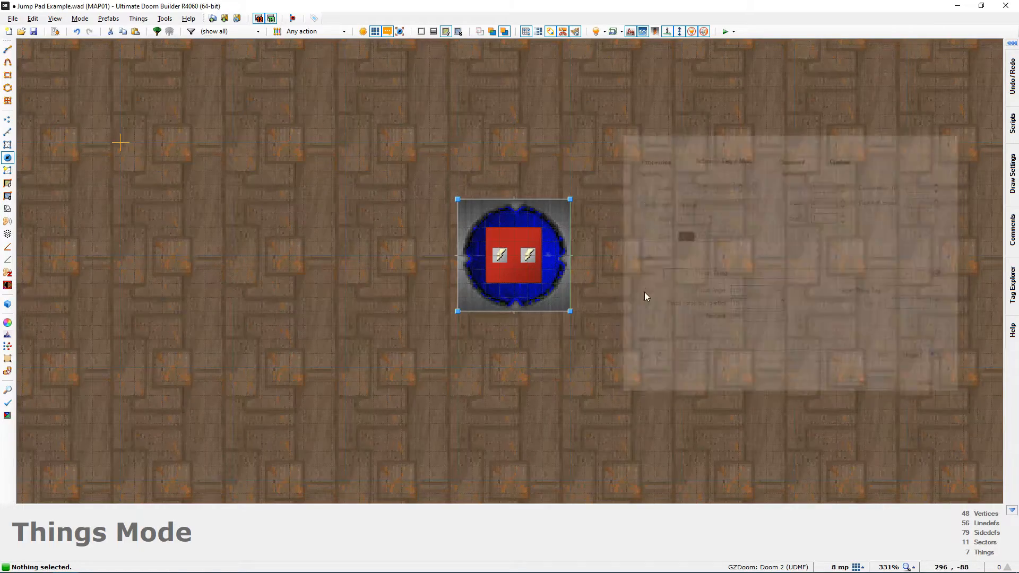
# Inspect the slanted jump pad and the raised ledge it faces in visual mode, and return to the 2D map overview.
pyautogui.scroll(-4, 644, 287)
pyautogui.press('q')
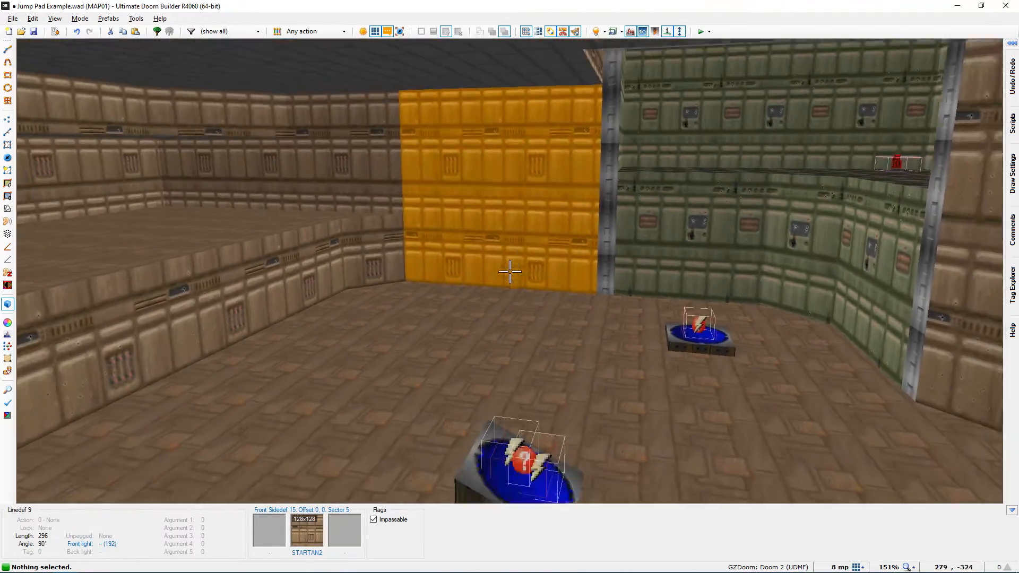
pyautogui.press('s')
pyautogui.press('w')
pyautogui.press('s')
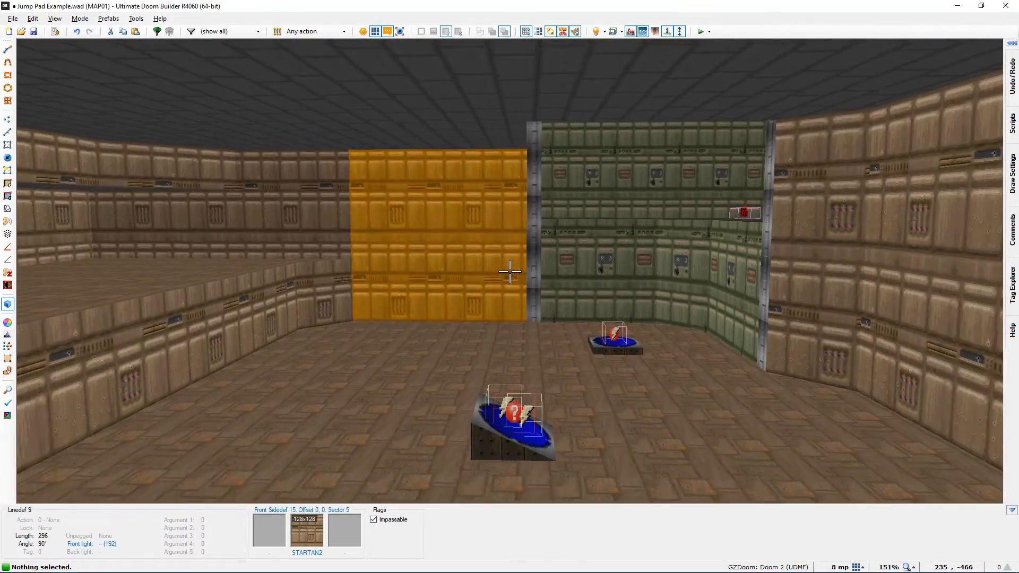
pyautogui.press('d')
pyautogui.press('a')
pyautogui.press('d')
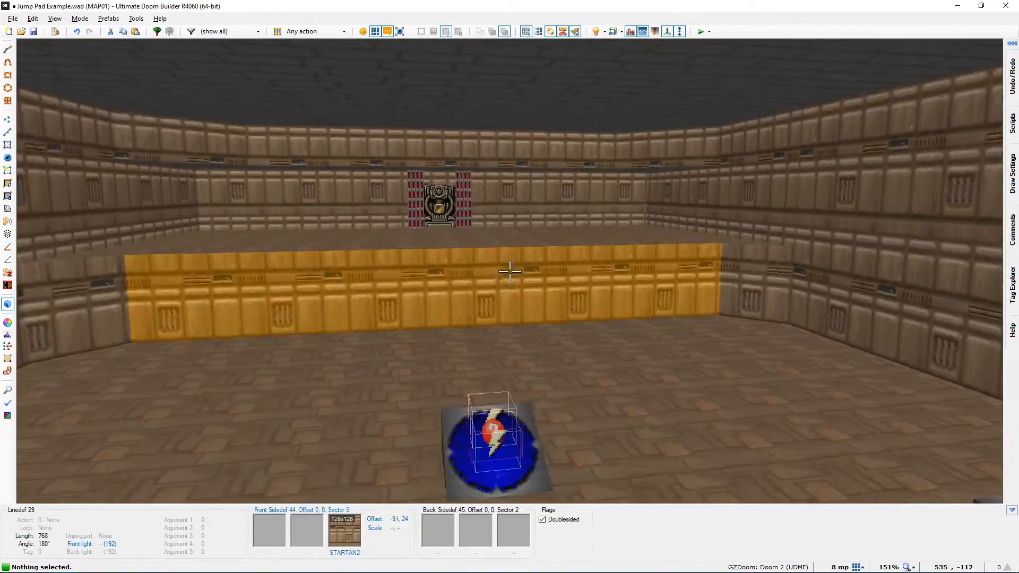
pyautogui.press('s')
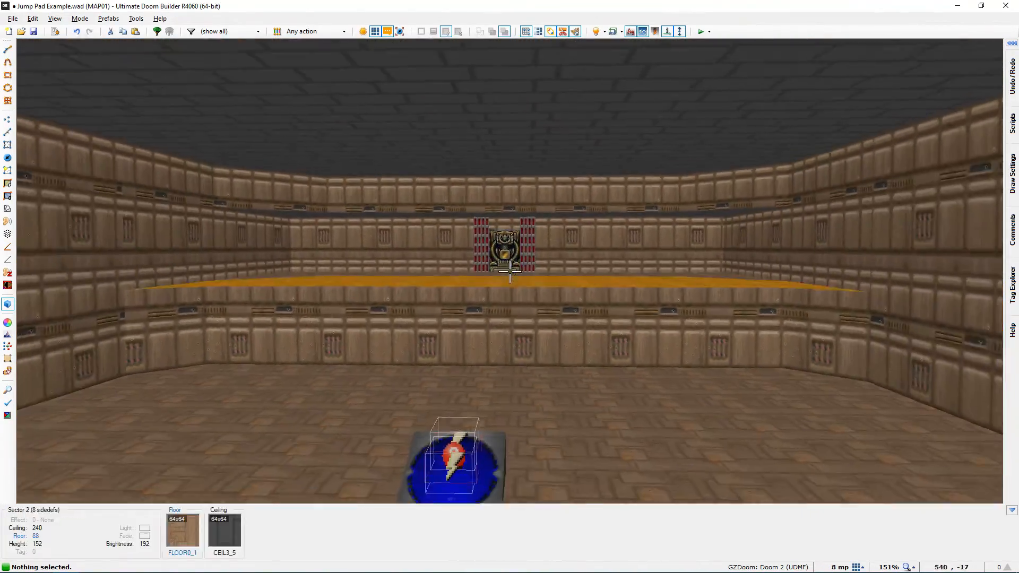
pyautogui.press('a')
pyautogui.press('w')
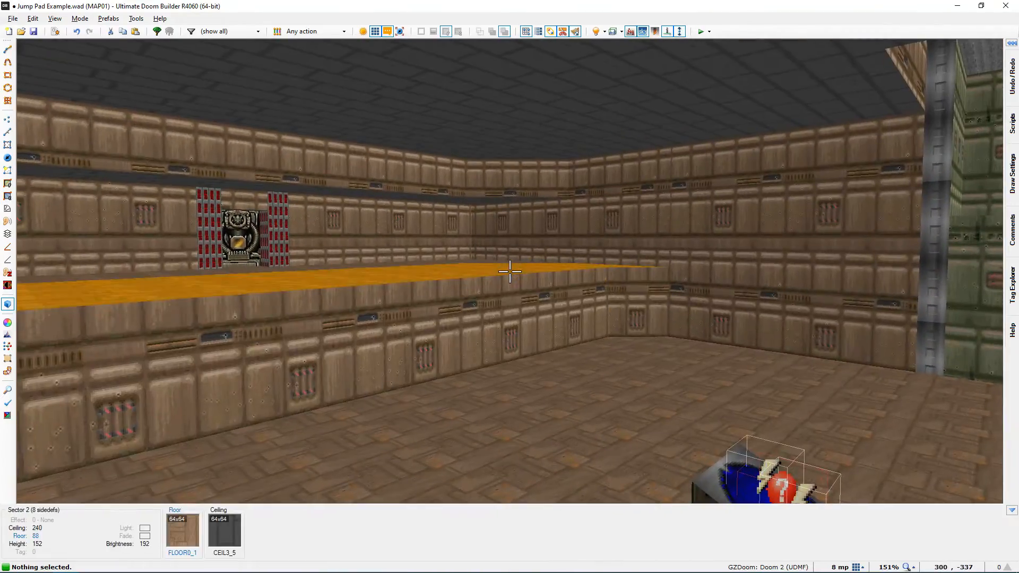
pyautogui.press('s')
pyautogui.press('q')
pyautogui.press('space')
pyautogui.scroll(-3, 558, 361)
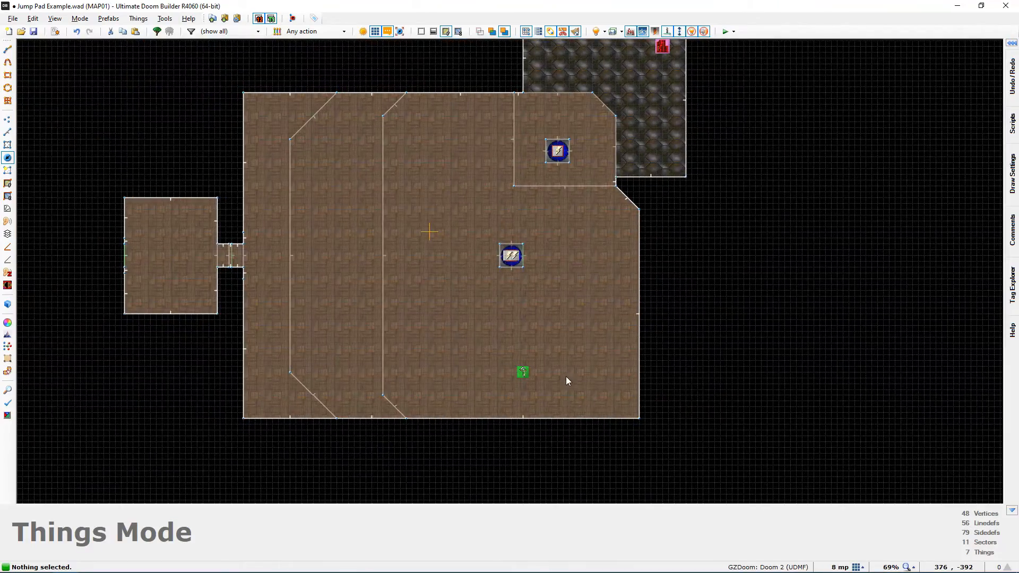
pyautogui.scroll(3, 583, 391)
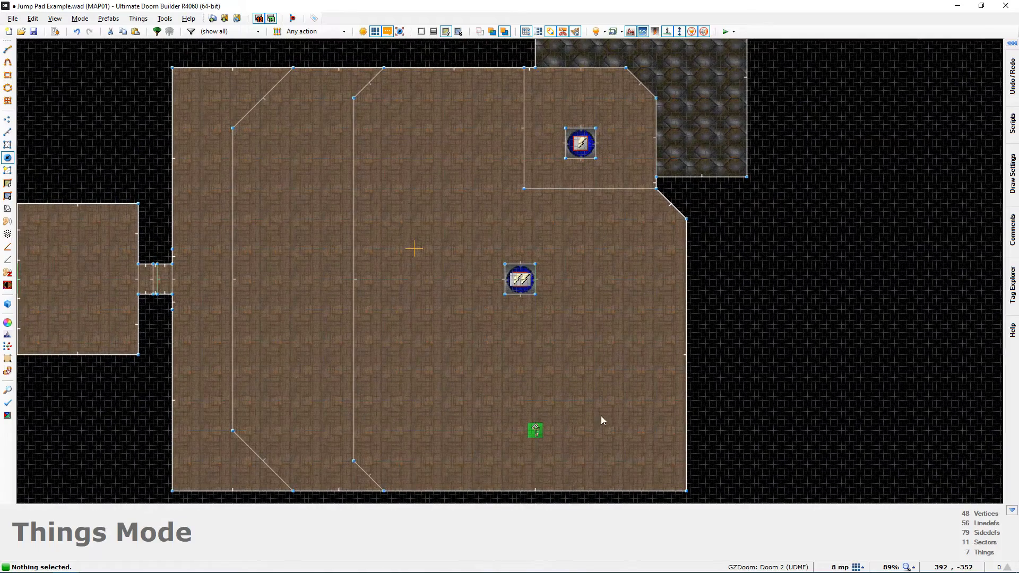
pyautogui.scroll(-3, 595, 392)
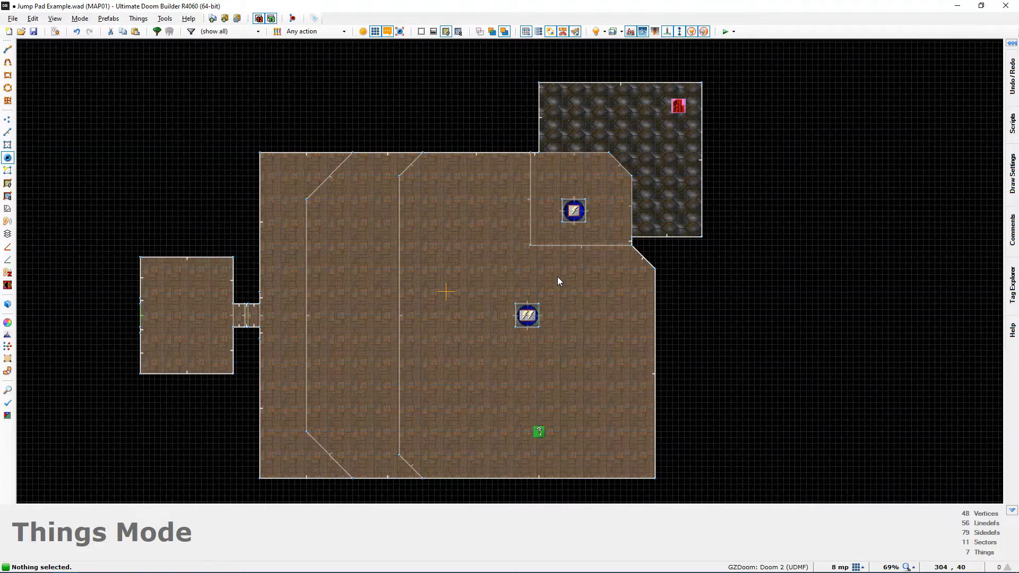
# Test the map in the game, riding the flat jump pad up to the green alcove's ledge and collecting the red keycard.
pyautogui.press('F9')
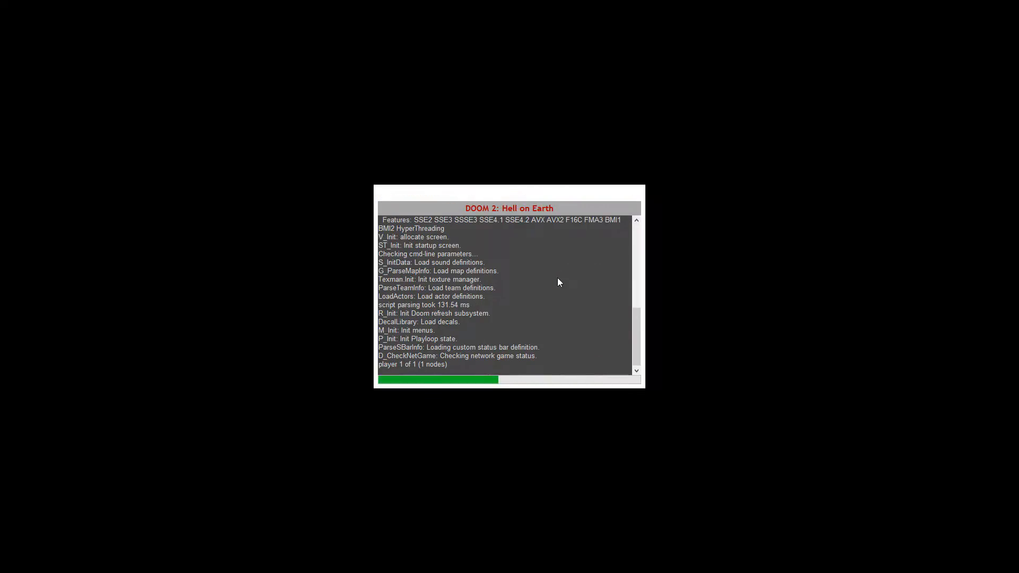
pyautogui.press('w')
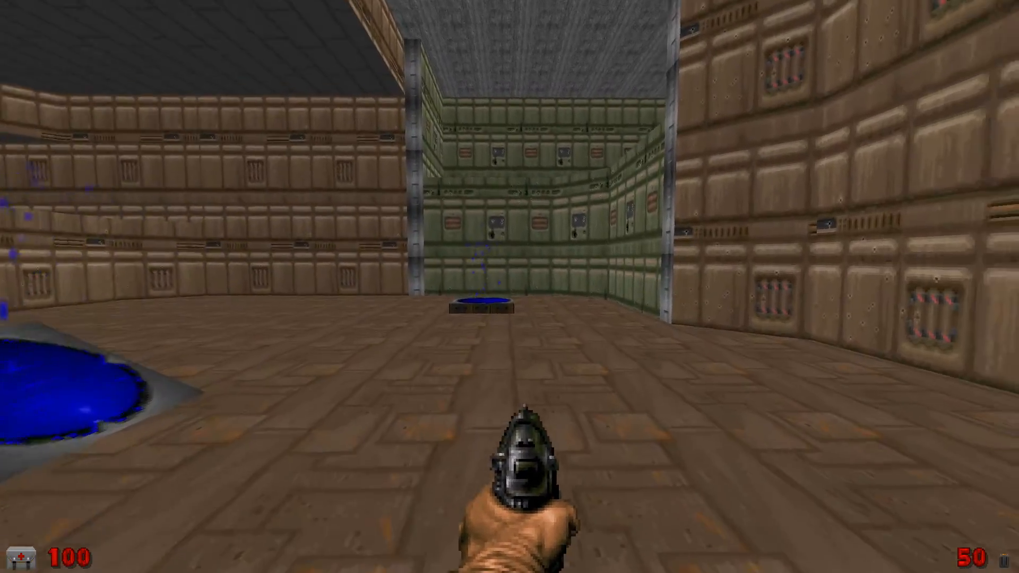
pyautogui.press('w')
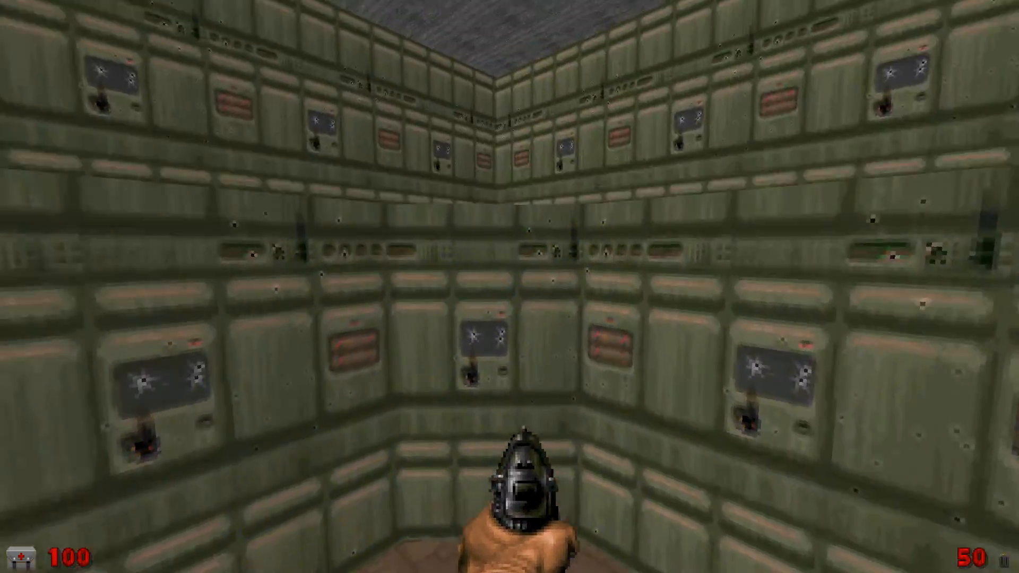
pyautogui.press('w')
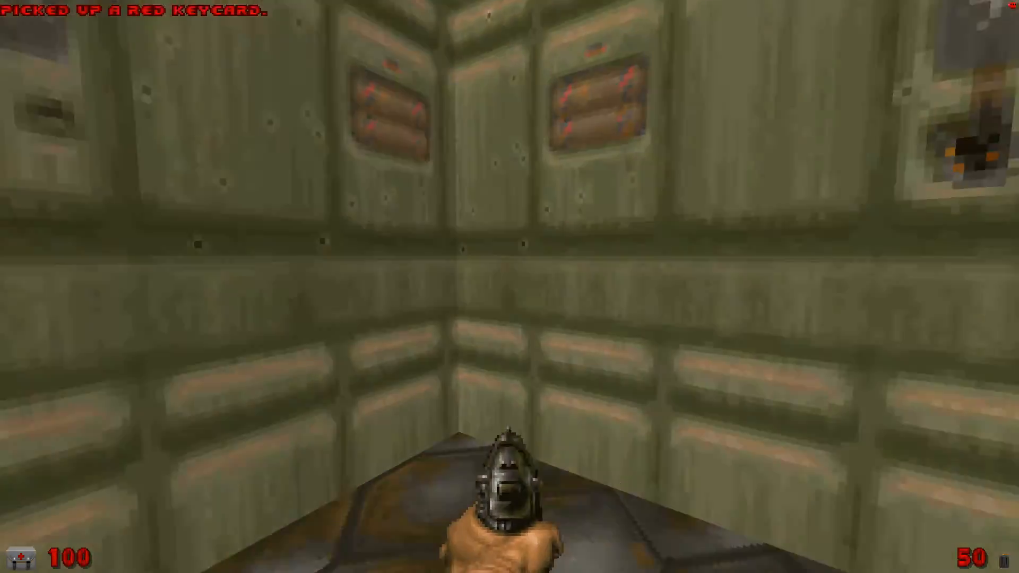
pyautogui.press('w')
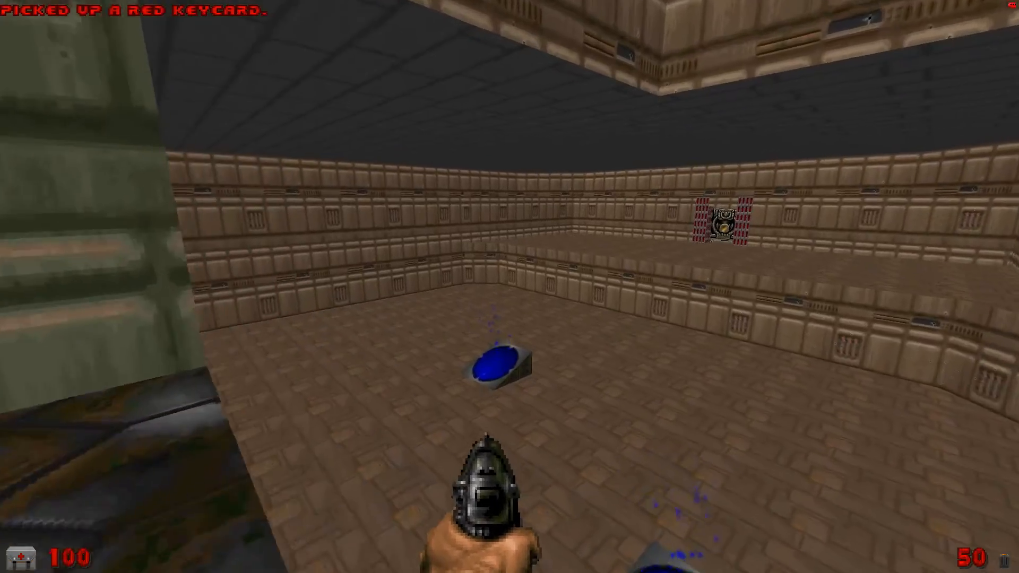
# Ride the slanted jump pad onto the raised ledge, open the red-key door, and return to the map editor.
pyautogui.press('w')
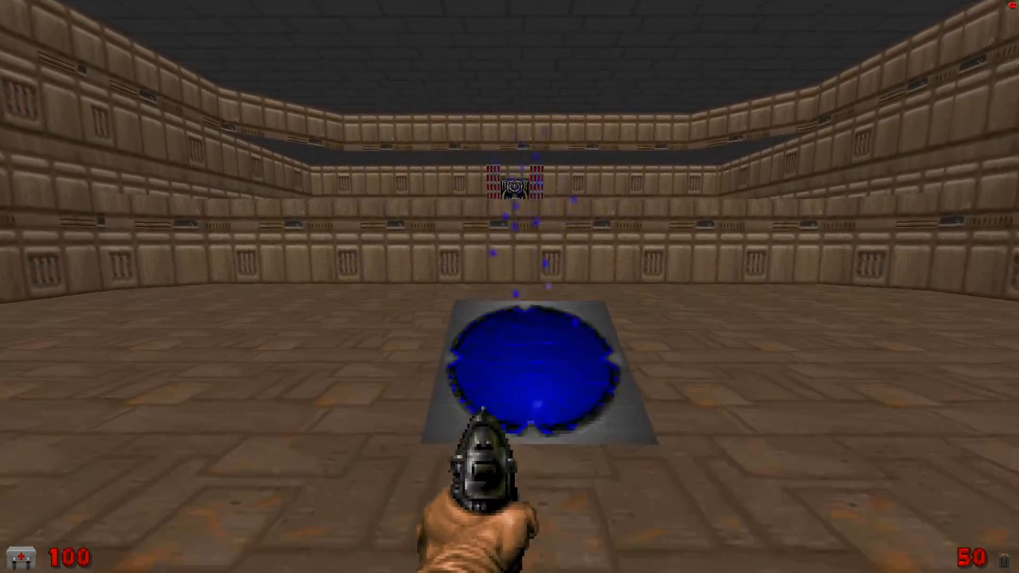
pyautogui.press('w')
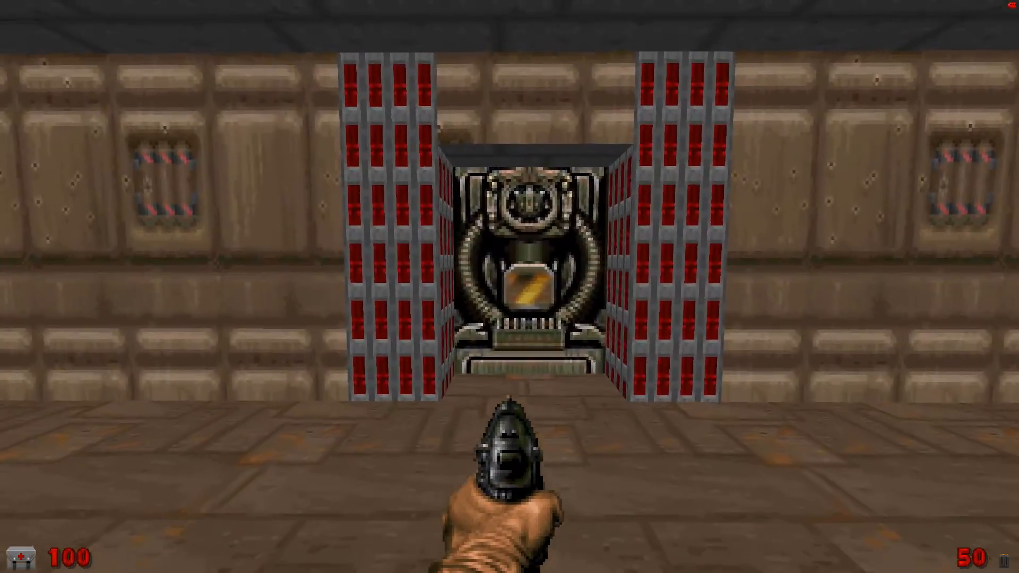
pyautogui.press('w')
pyautogui.press('e')
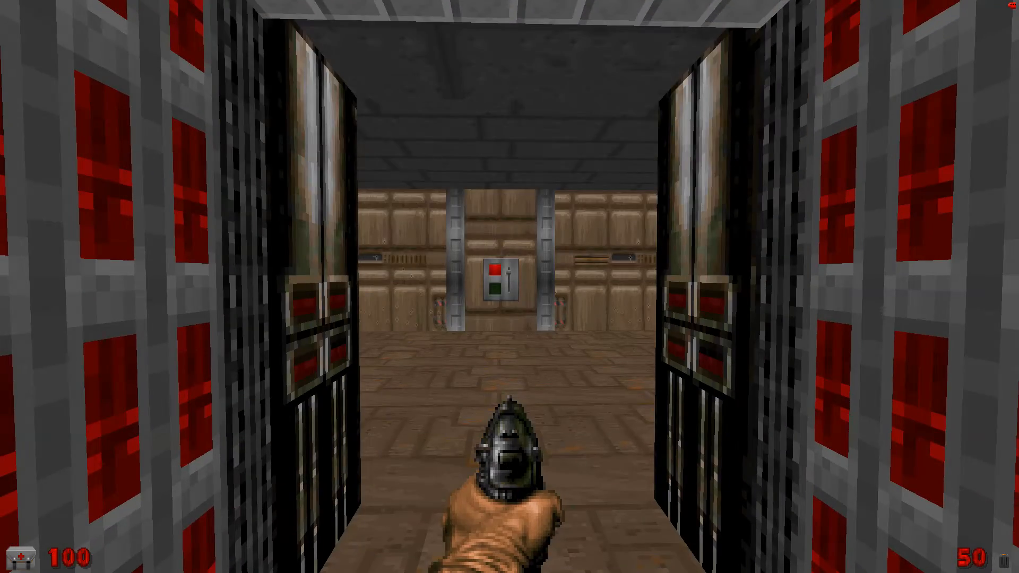
pyautogui.press('s')
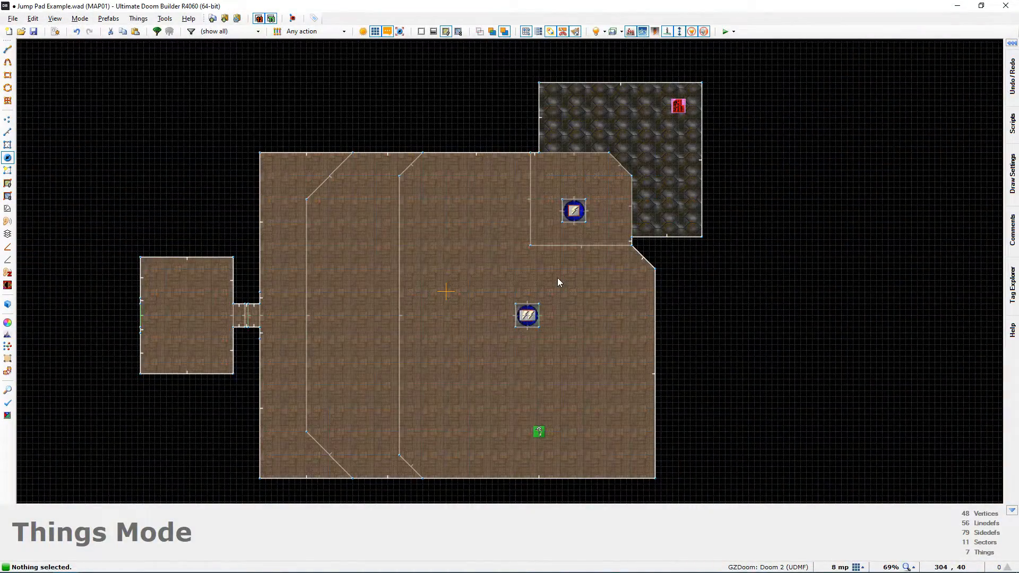
# Inspect both jump pads and the raised ledge with the red-key door in visual mode.
pyautogui.press('w')
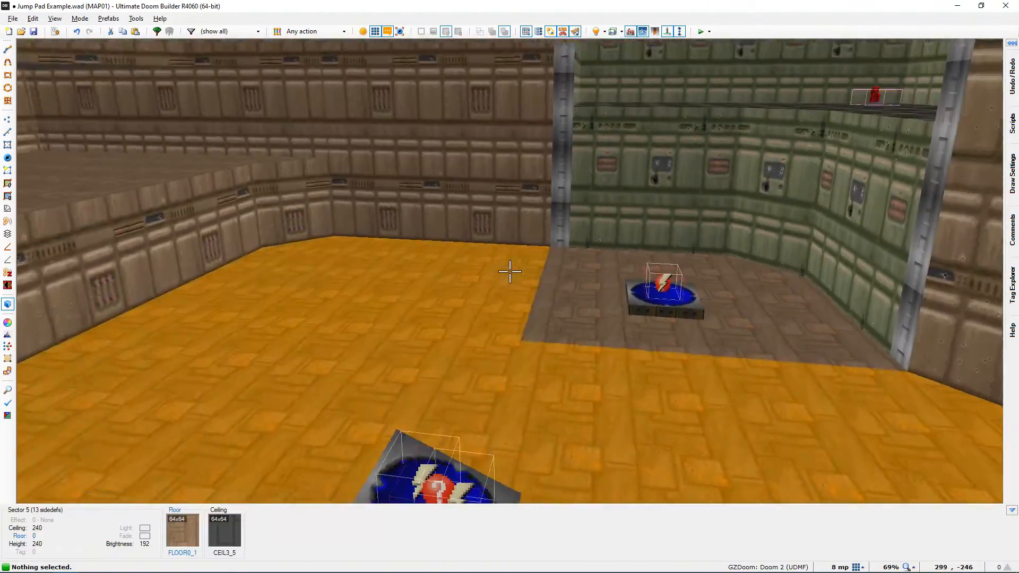
pyautogui.press('d')
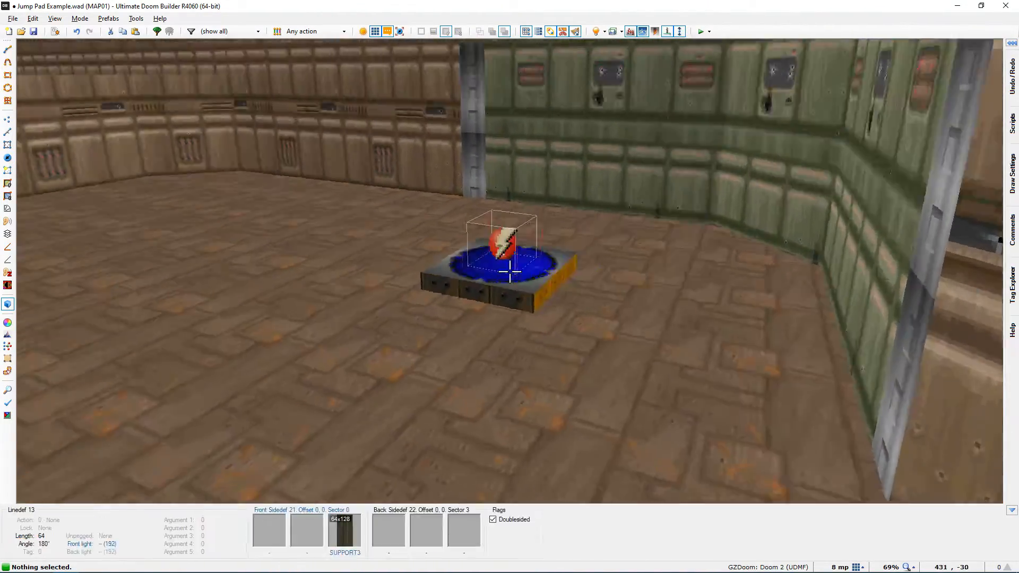
pyautogui.press('a')
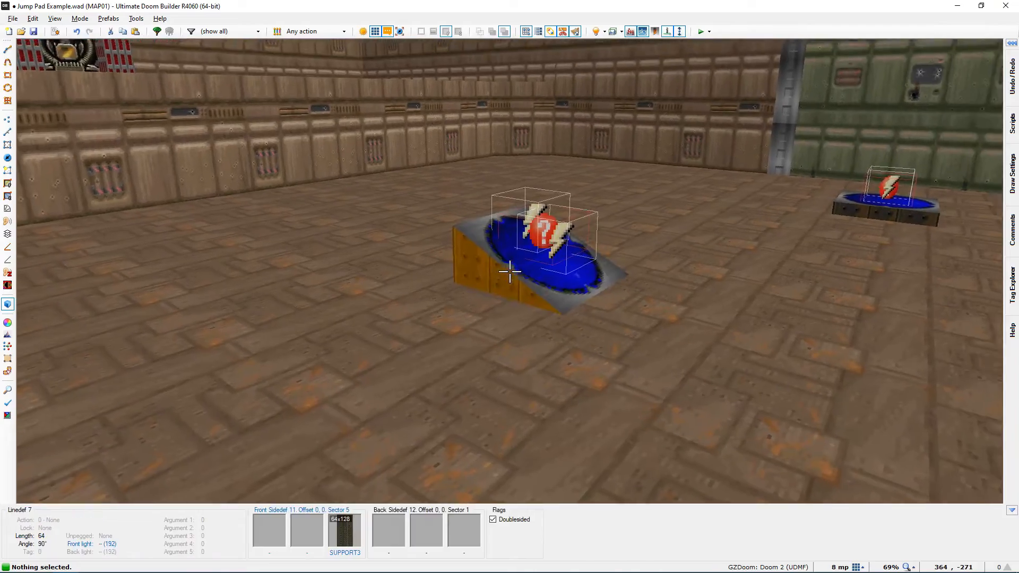
pyautogui.press('w')
pyautogui.press('s')
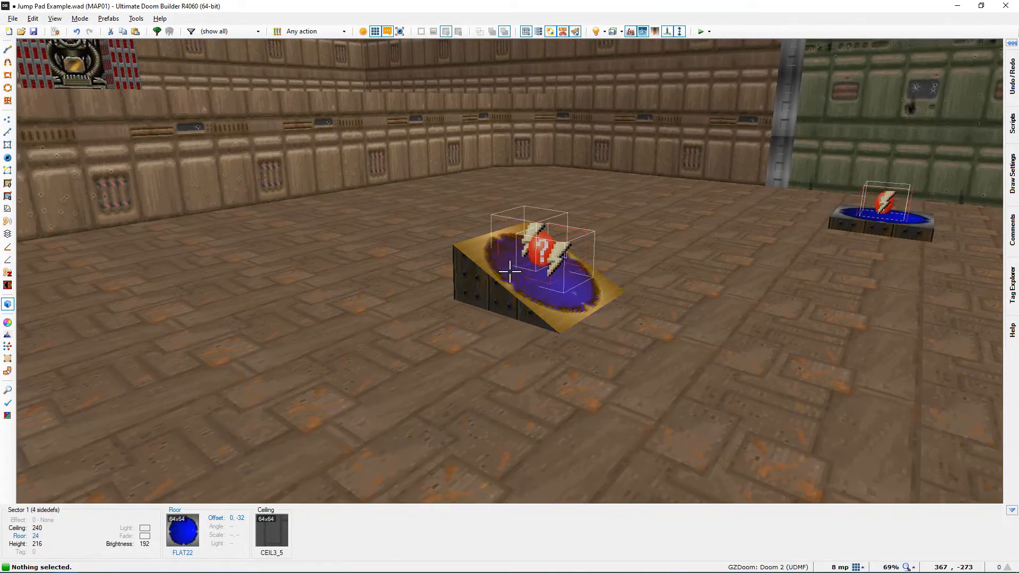
pyautogui.press('s')
pyautogui.press('d')
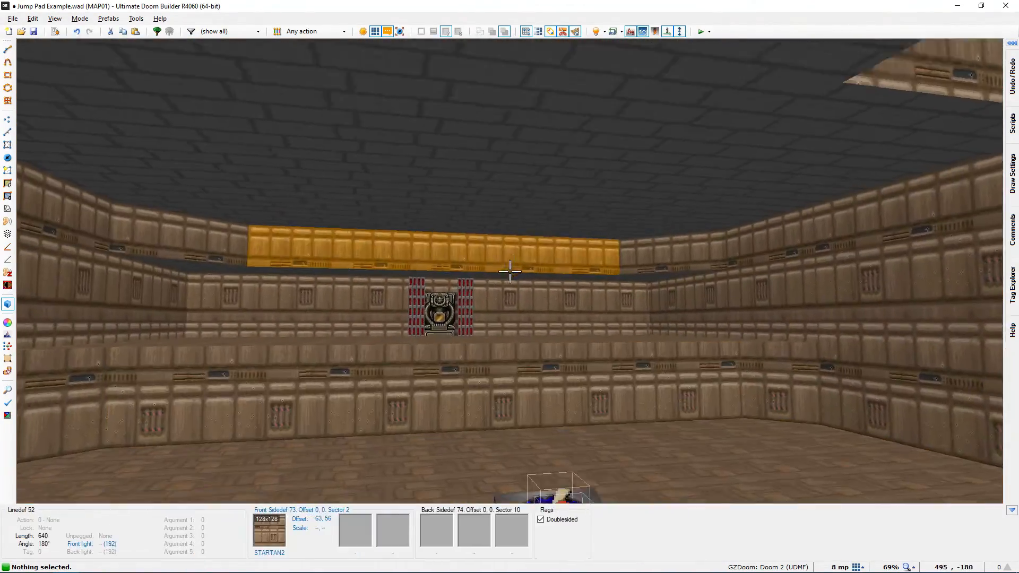
pyautogui.press('w')
pyautogui.press('s')
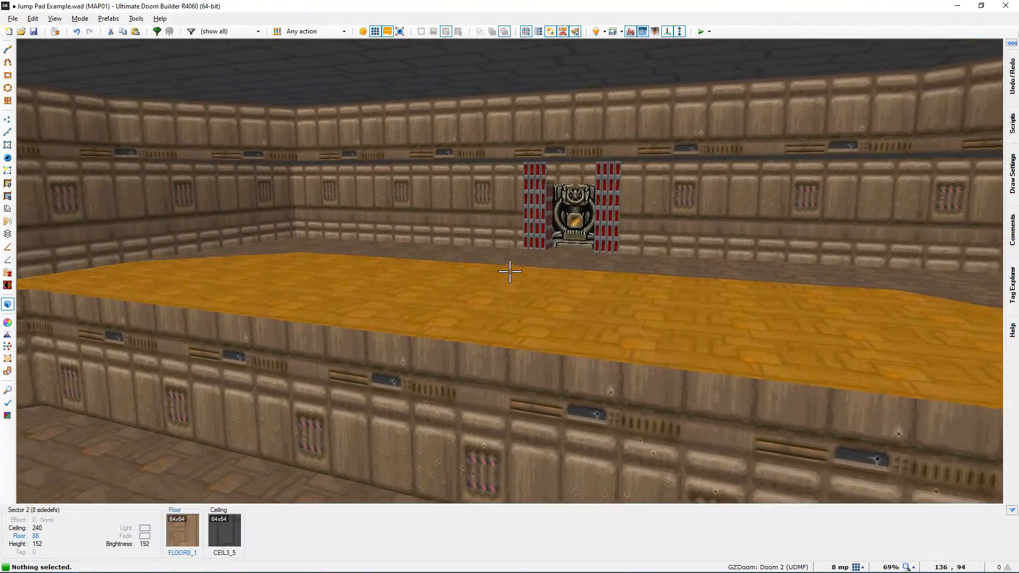
pyautogui.press('w')
pyautogui.press('d')
pyautogui.press('s')
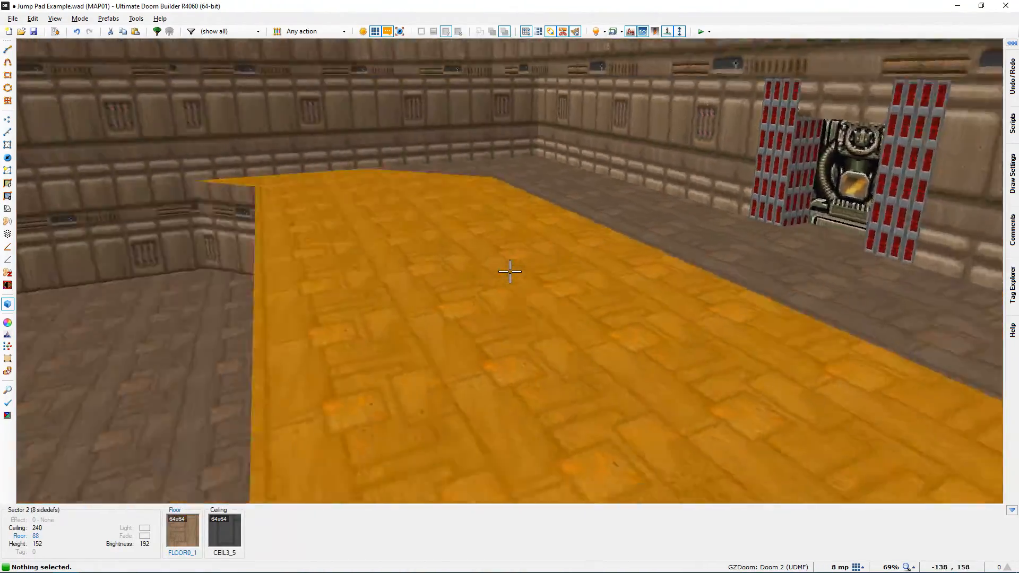
pyautogui.press('a')
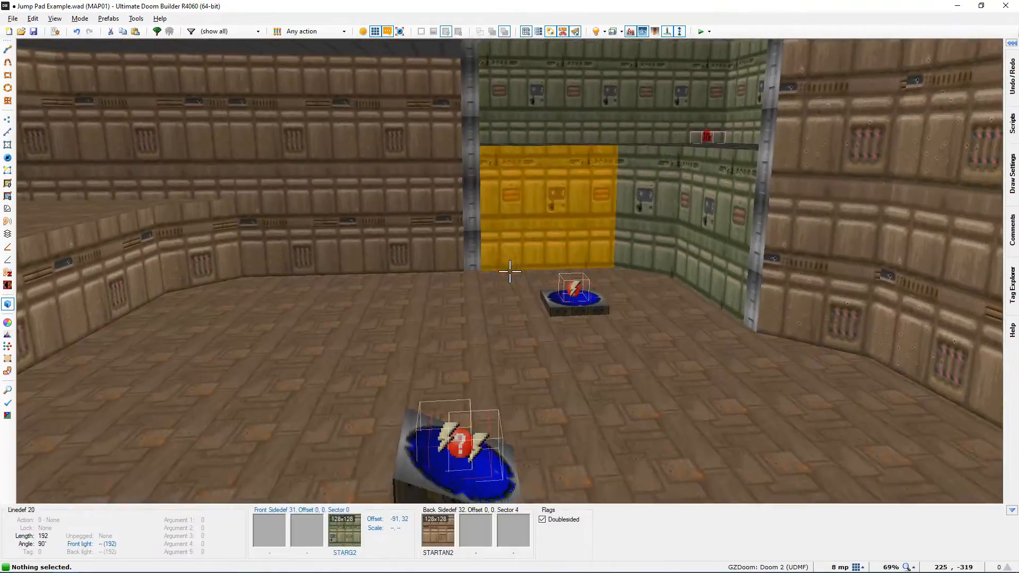
pyautogui.press('s')
pyautogui.press('w')
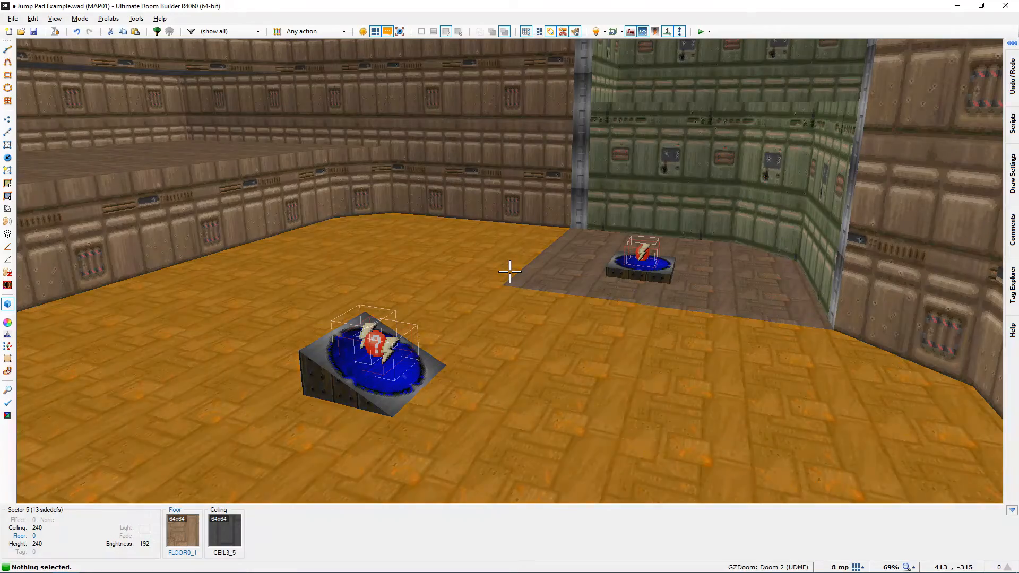
pyautogui.press('e')
pyautogui.press('d')
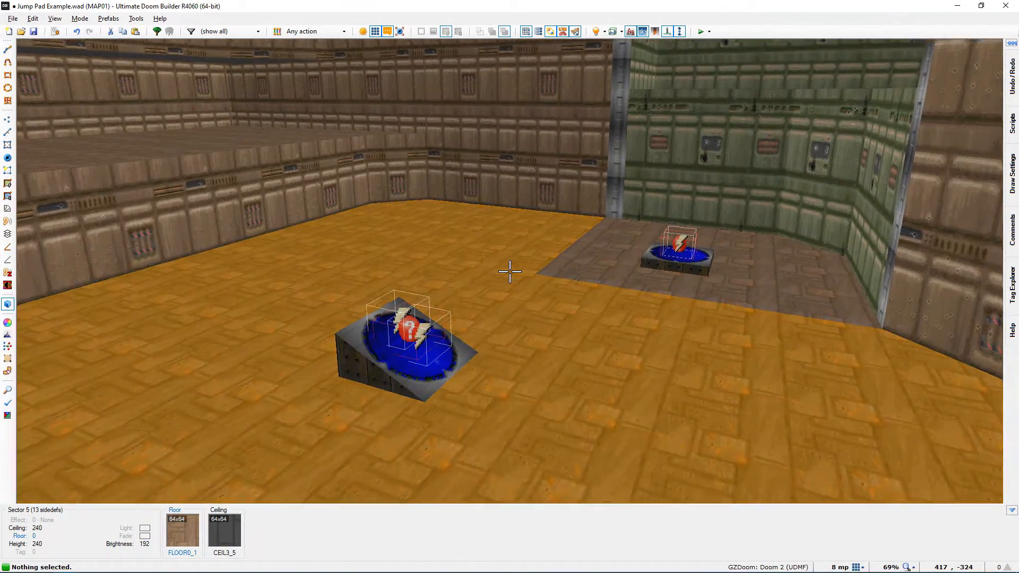
pyautogui.press('e')
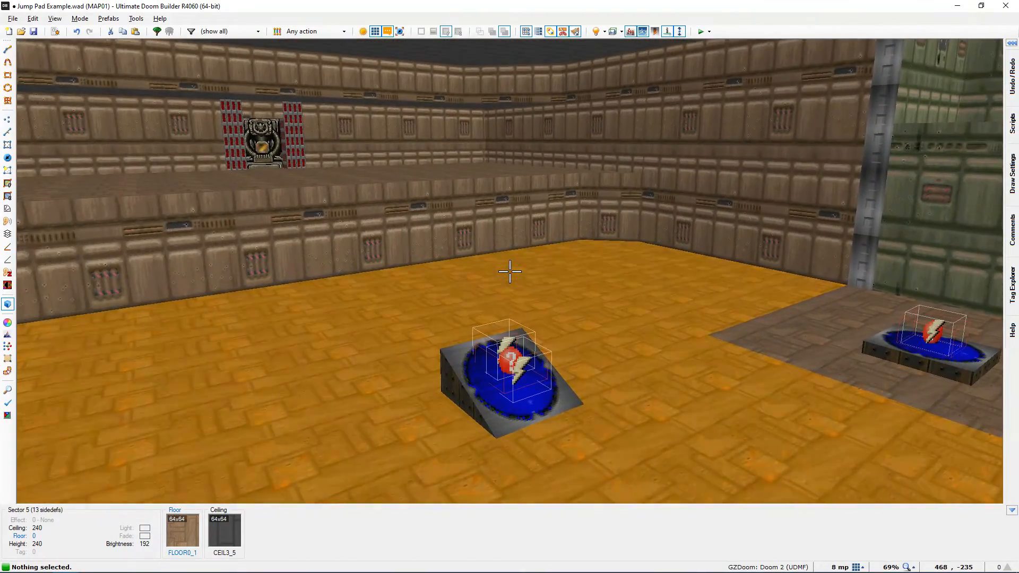
pyautogui.press('s')
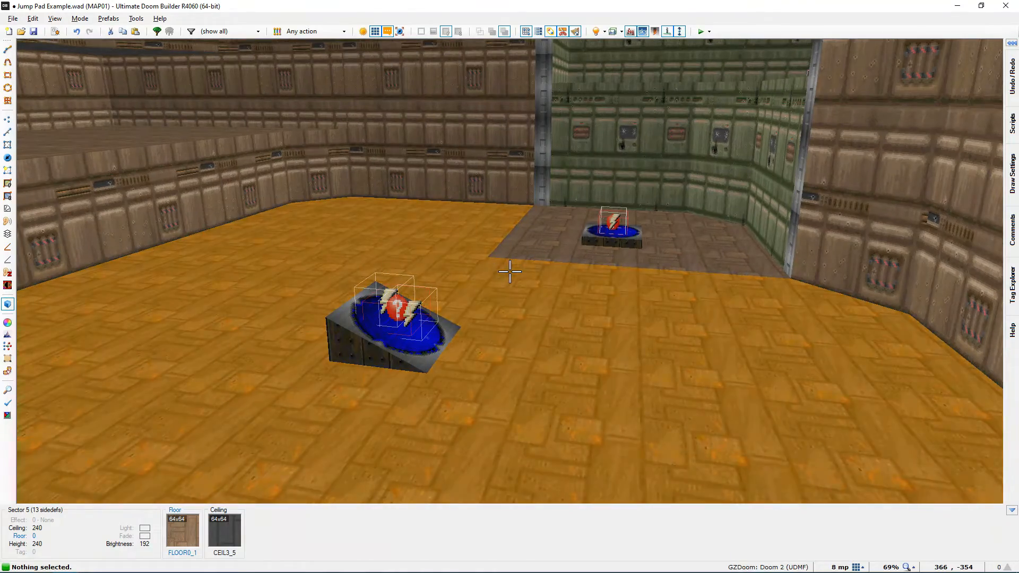
pyautogui.press('w')
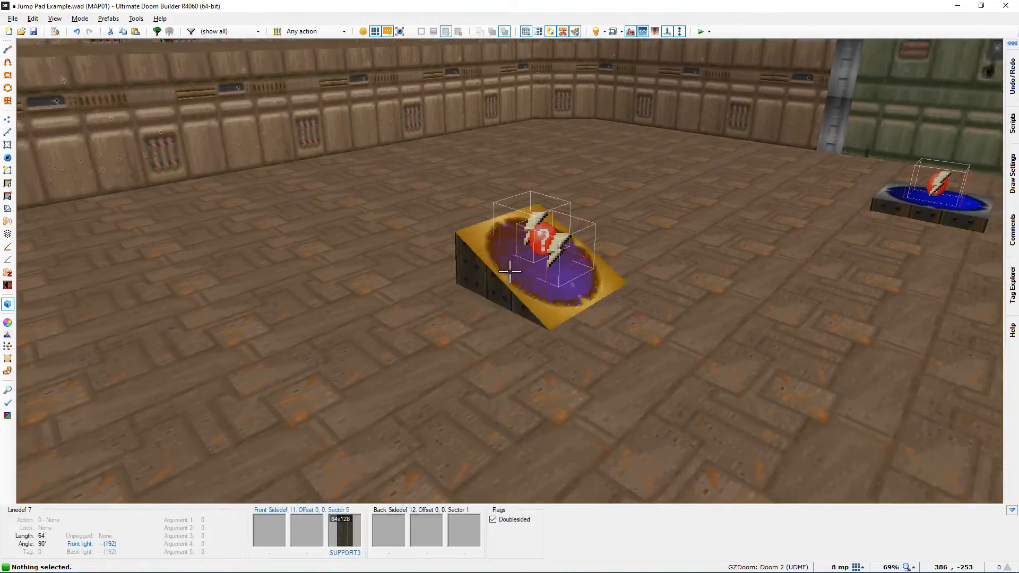
pyautogui.press('s')
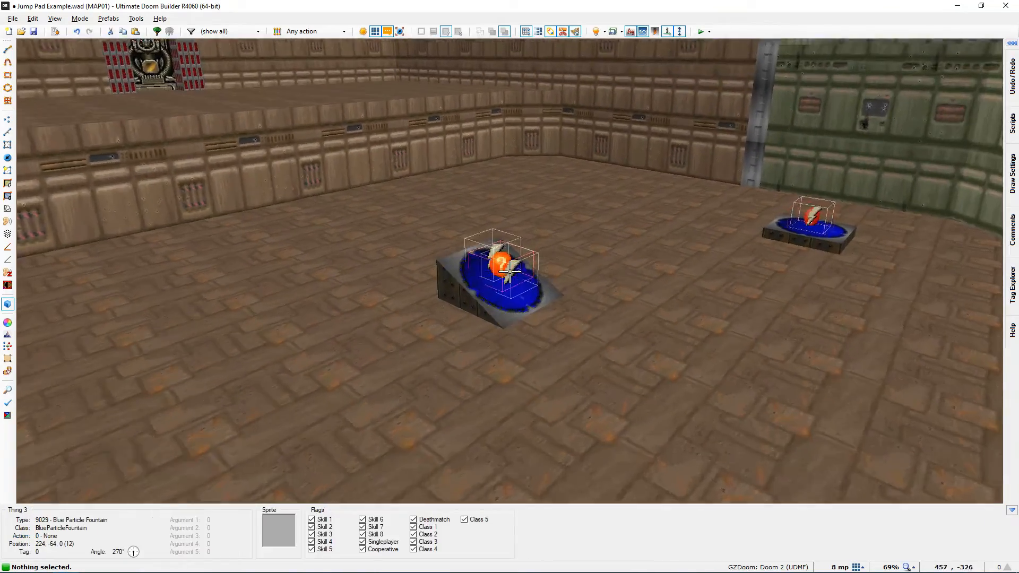
pyautogui.press('w')
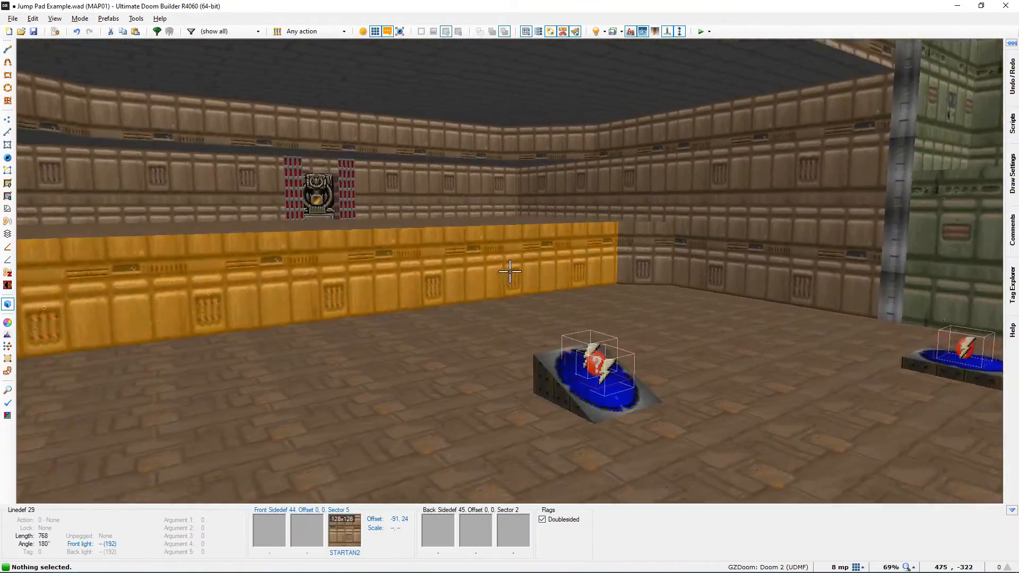
pyautogui.press('d')
pyautogui.press('w')
pyautogui.press('a')
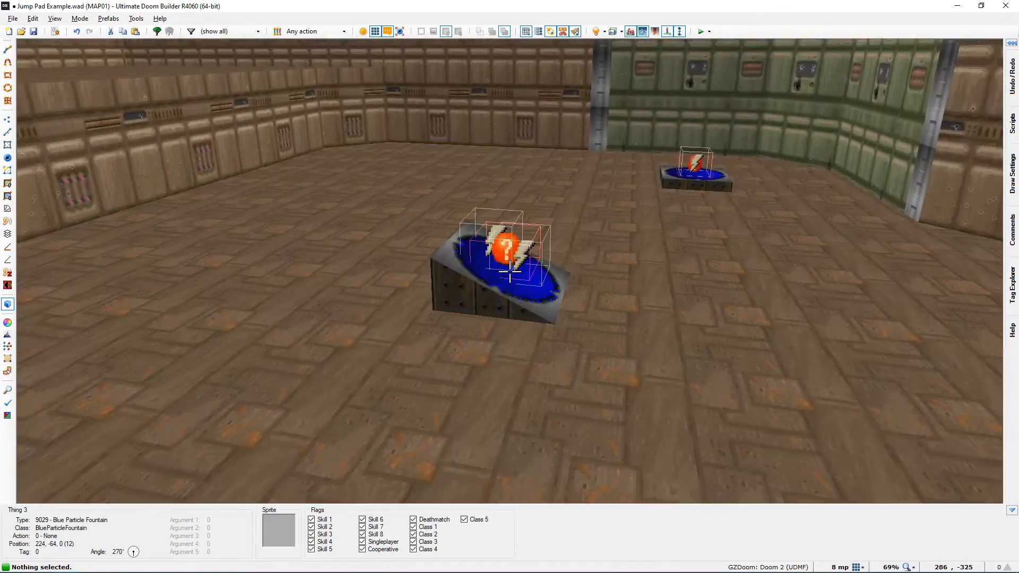
# Compare the action settings of the two sector action things on the slanted jump pad in visual mode.
pyautogui.press('w')
pyautogui.press('w')
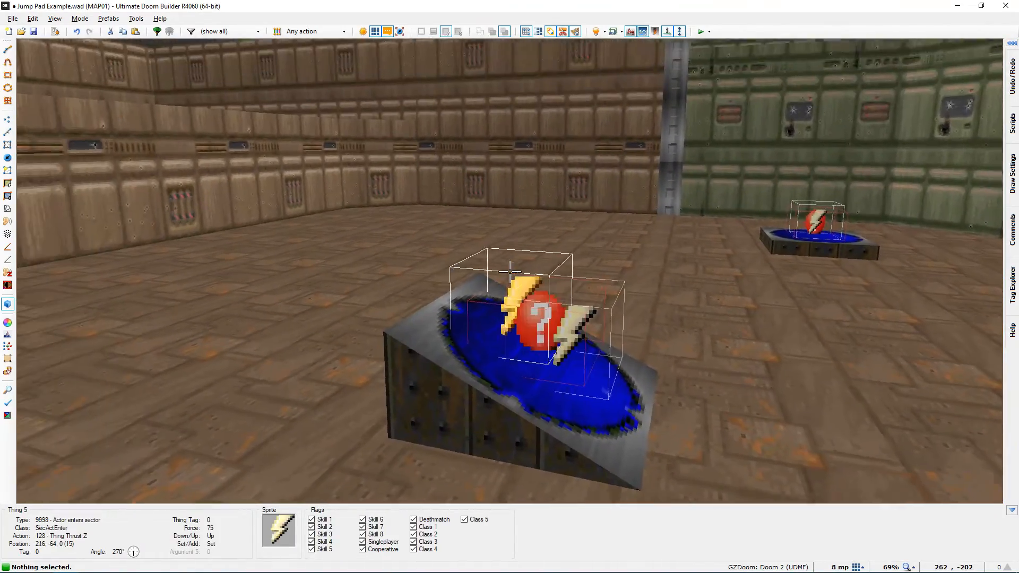
pyautogui.press('s')
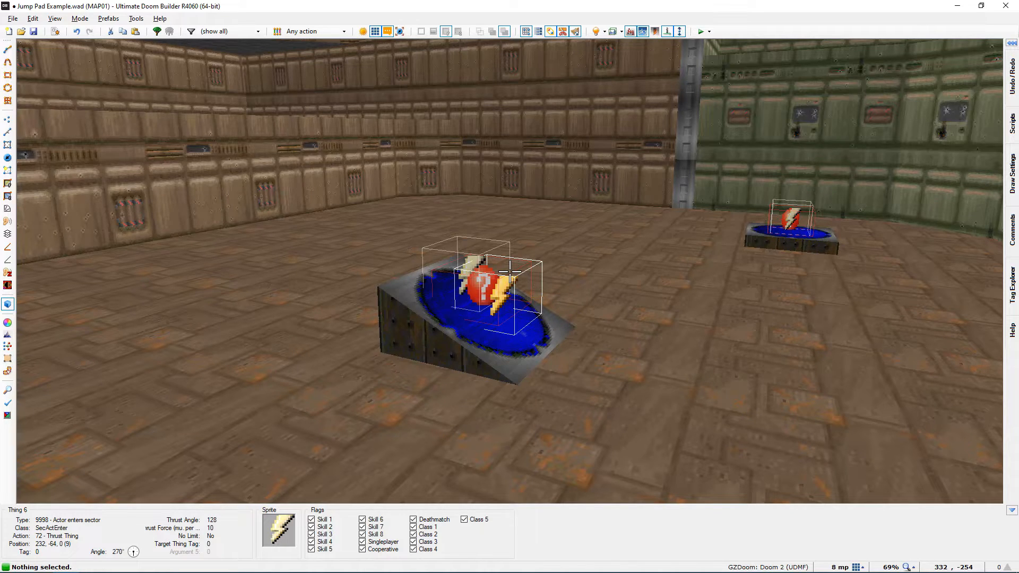
pyautogui.press('e')
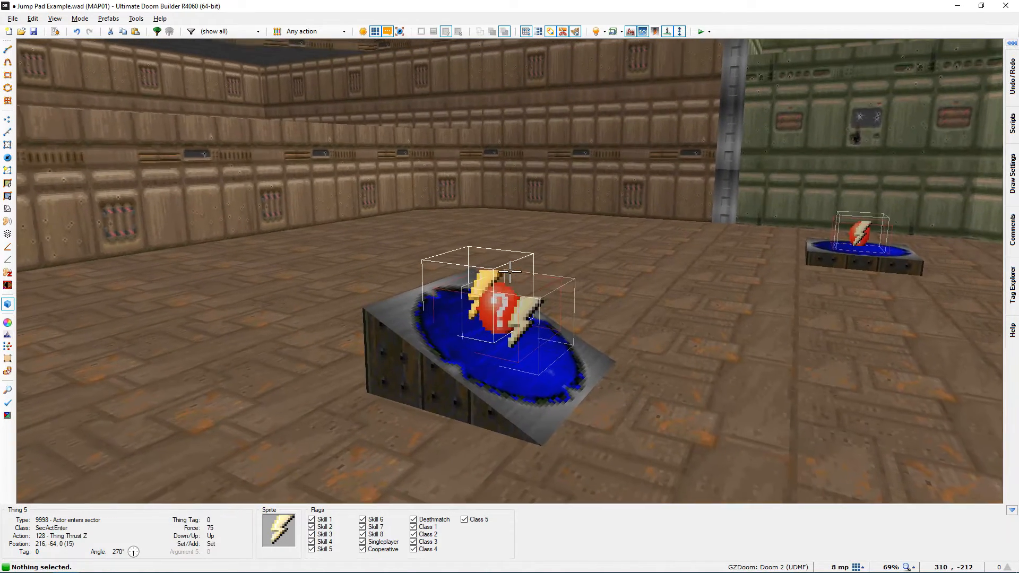
pyautogui.press('d')
pyautogui.press('e')
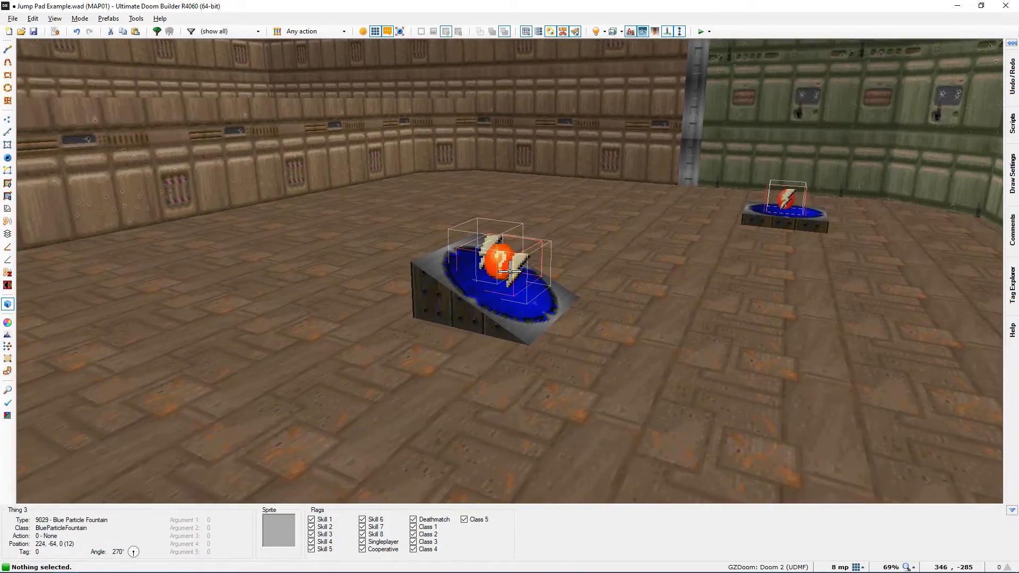
pyautogui.press('d')
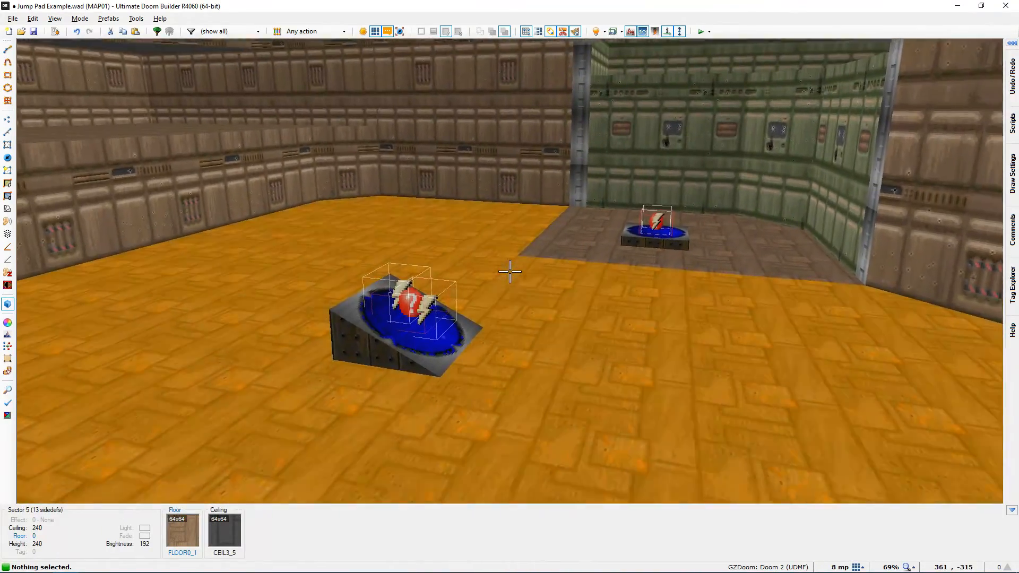
pyautogui.press('d')
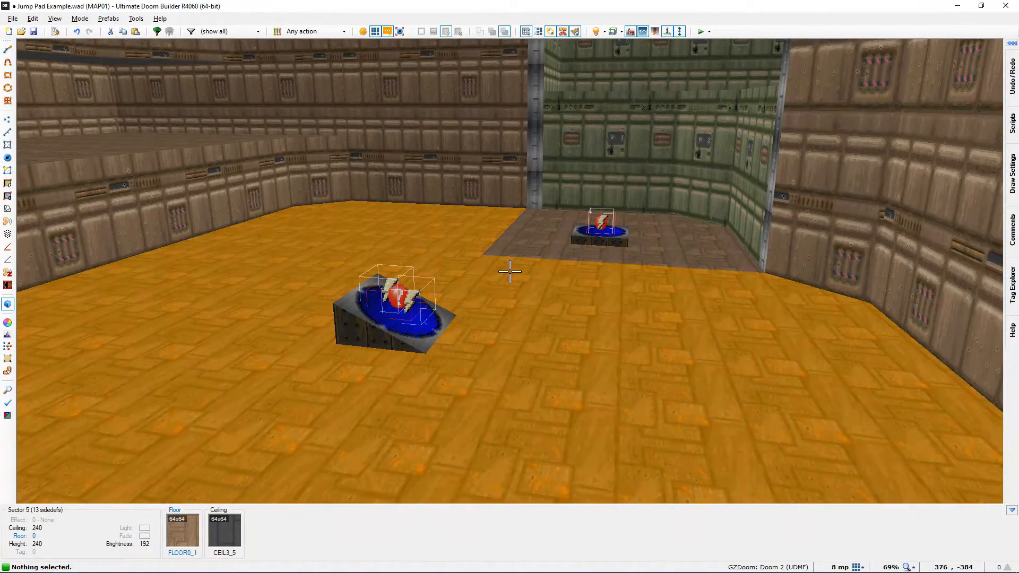
# Return to the 2D map and delete the Thing Thrust Z sector action thing at 216, -64 on the slanted jump pad.
pyautogui.press('q')
pyautogui.moveTo(511, 272); pyautogui.dragTo(509, 425, button='middle')
pyautogui.scroll(3, 454, 304)
pyautogui.scroll(6, 454, 307)
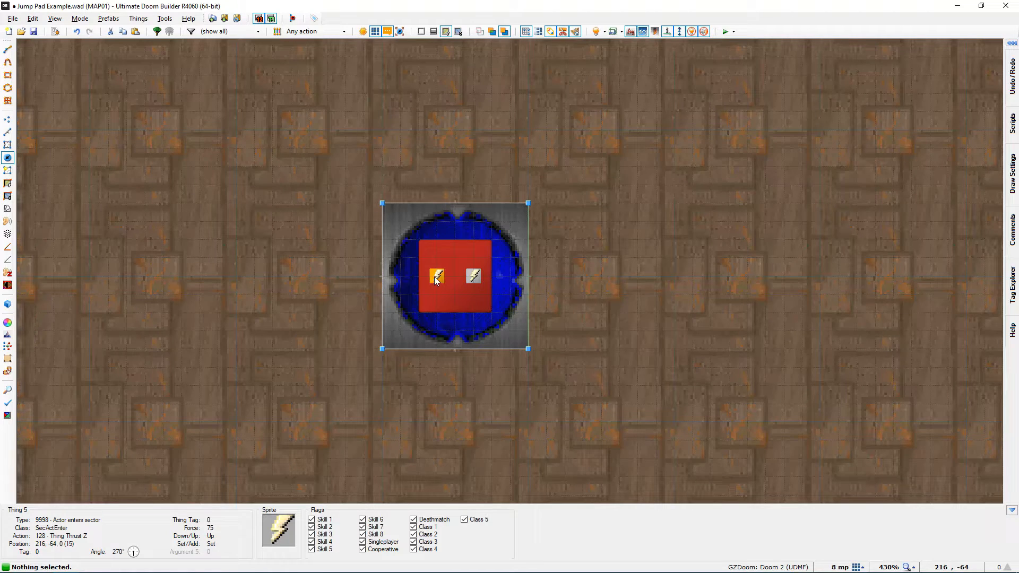
pyautogui.press('Delete')
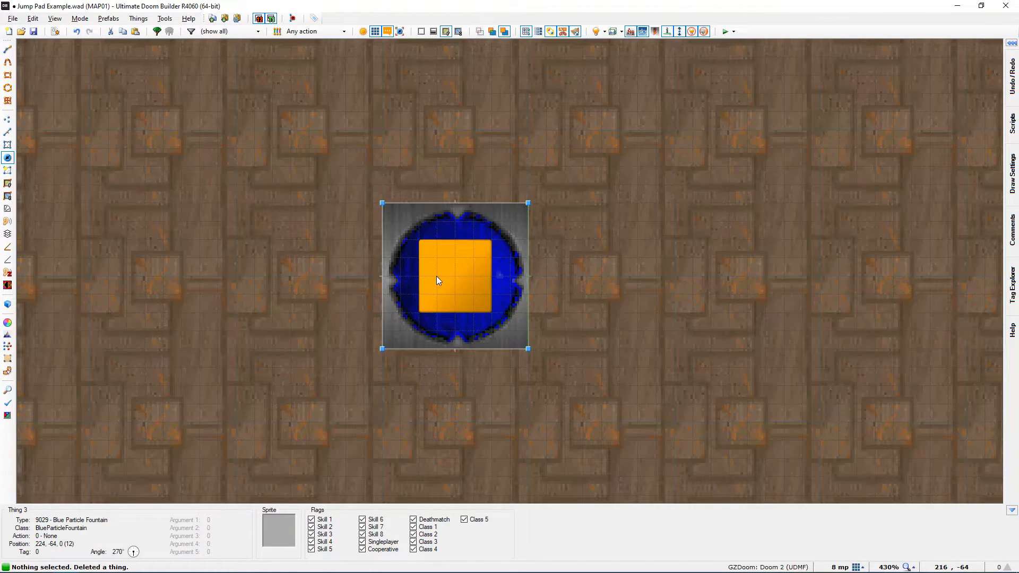
# Move the remaining Thrust Thing sector action thing to the centre of the slanted jump pad.
pyautogui.scroll(4, 436, 276)
pyautogui.press('Insert')
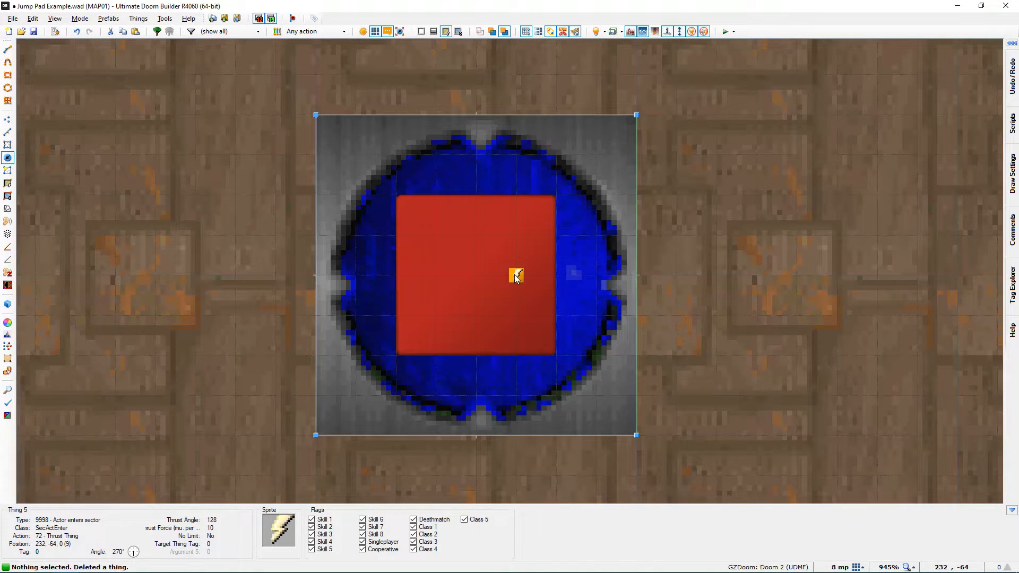
pyautogui.moveTo(516, 279); pyautogui.dragTo(476, 279)
pyautogui.scroll(-5, 476, 278)
pyautogui.scroll(-5, 469, 286)
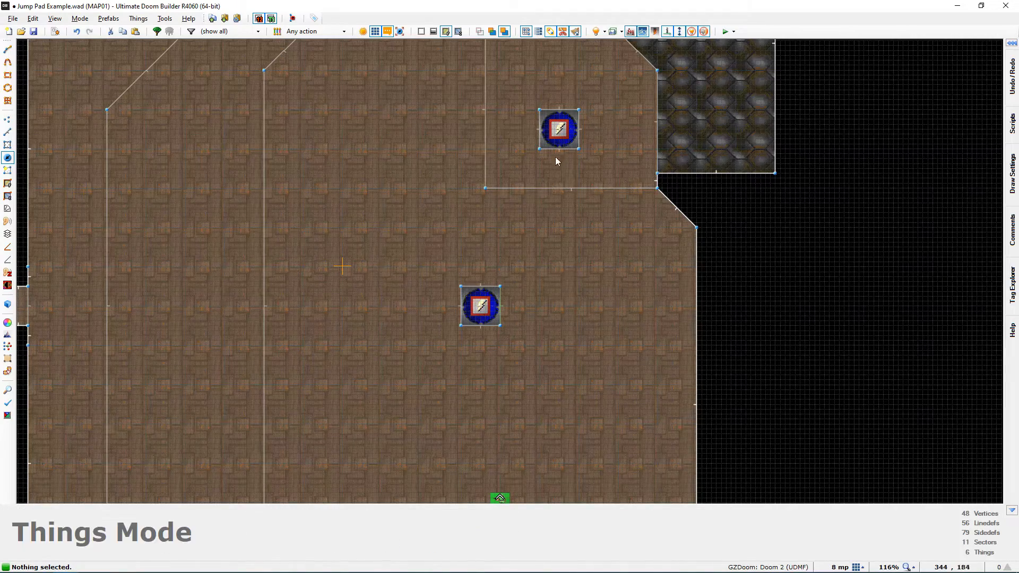
# Save the map and open the script editor with the script text enlarged.
pyautogui.moveTo(524, 195); pyautogui.dragTo(506, 206, button='middle')
pyautogui.hotkey('ctrl', 's')
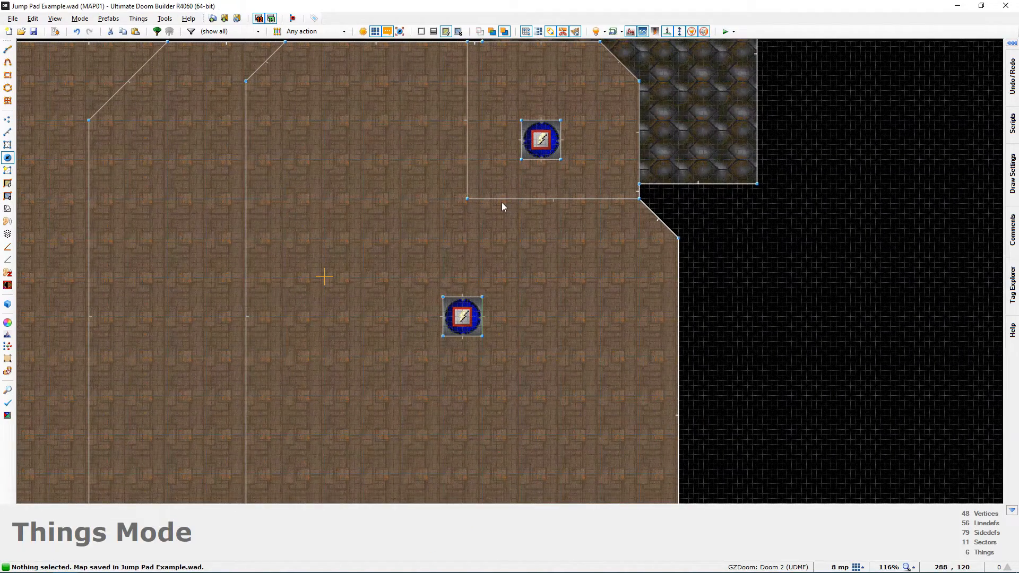
pyautogui.click(55, 31)
pyautogui.keyDown('ctrl'); pyautogui.scroll(4, 390, 214); pyautogui.keyUp('ctrl')
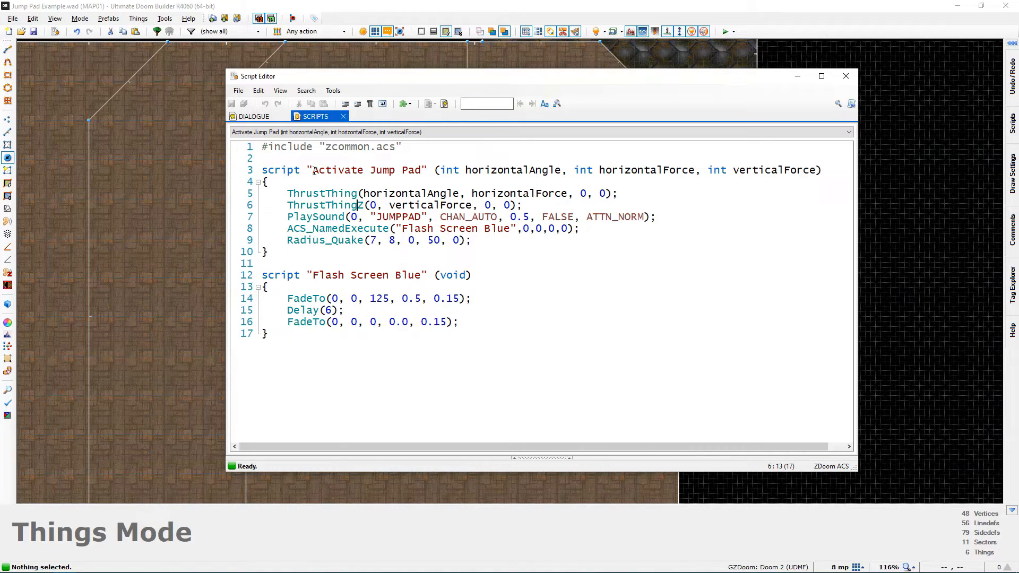
# Examine the name of the "Activate Jump Pad" script and its horizontalAngle, horizontalForce and verticalForce parameters.
pyautogui.moveTo(313, 170); pyautogui.dragTo(421, 170)
pyautogui.click(380, 255)
pyautogui.moveTo(441, 169); pyautogui.dragTo(810, 171)
pyautogui.click(558, 193)
pyautogui.moveTo(441, 170); pyautogui.dragTo(567, 171)
pyautogui.click(518, 170)
pyautogui.moveTo(599, 169); pyautogui.dragTo(693, 170)
pyautogui.click(627, 171)
pyautogui.moveTo(737, 170); pyautogui.dragTo(814, 169)
pyautogui.click(815, 169)
pyautogui.moveTo(442, 170); pyautogui.dragTo(816, 170)
pyautogui.click(366, 171)
pyautogui.moveTo(313, 171); pyautogui.dragTo(594, 171)
pyautogui.click(435, 173)
# Review how the ThrustThing and ThrustThingZ lines use the angle and force parameters in the jump pad script.
pyautogui.click(495, 217)
pyautogui.moveTo(521, 204); pyautogui.dragTo(262, 193)
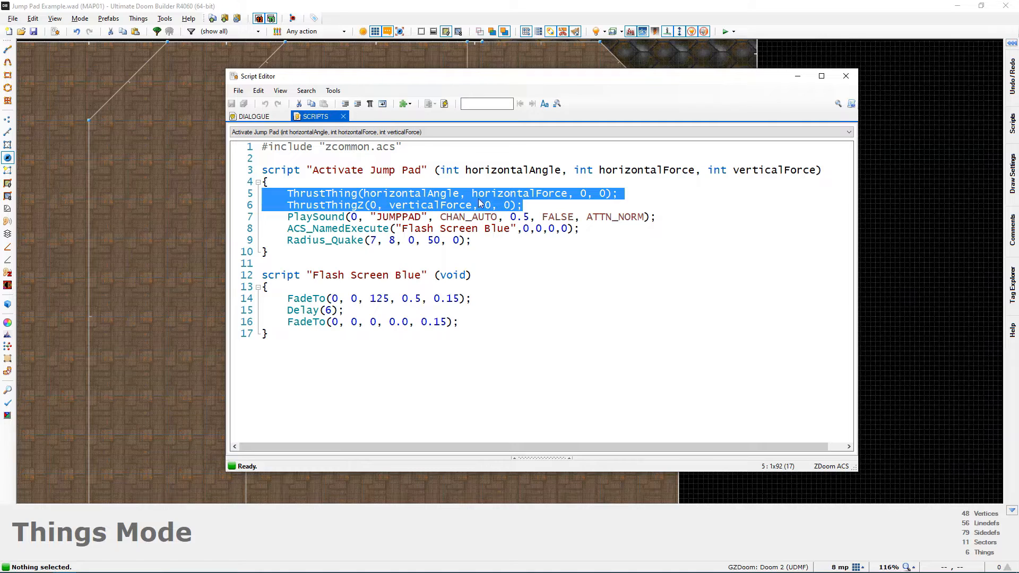
pyautogui.click(332, 194)
pyautogui.moveTo(287, 194); pyautogui.dragTo(618, 193)
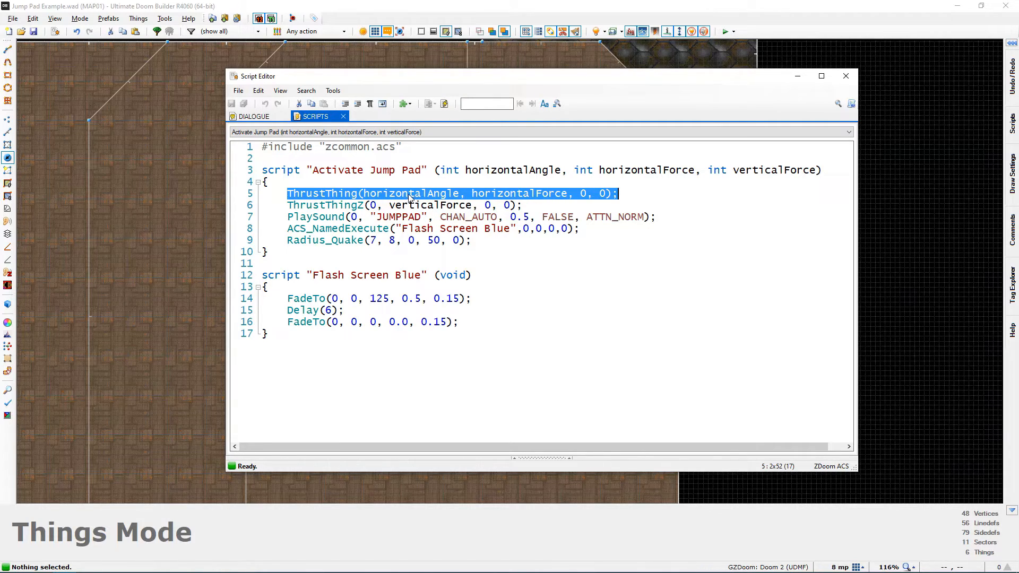
pyautogui.doubleClick(391, 195)
pyautogui.doubleClick(508, 194)
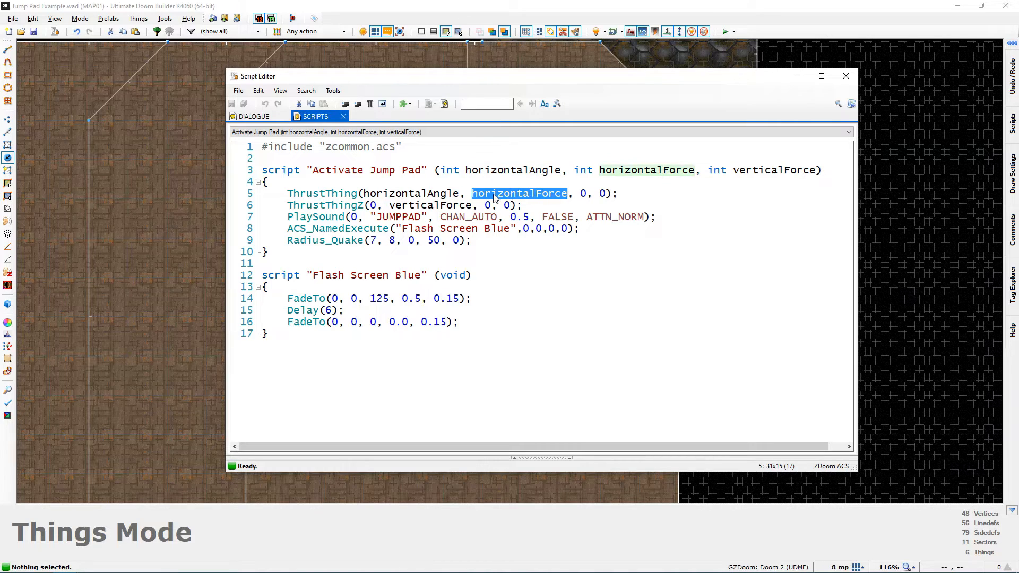
pyautogui.moveTo(287, 205); pyautogui.dragTo(523, 205)
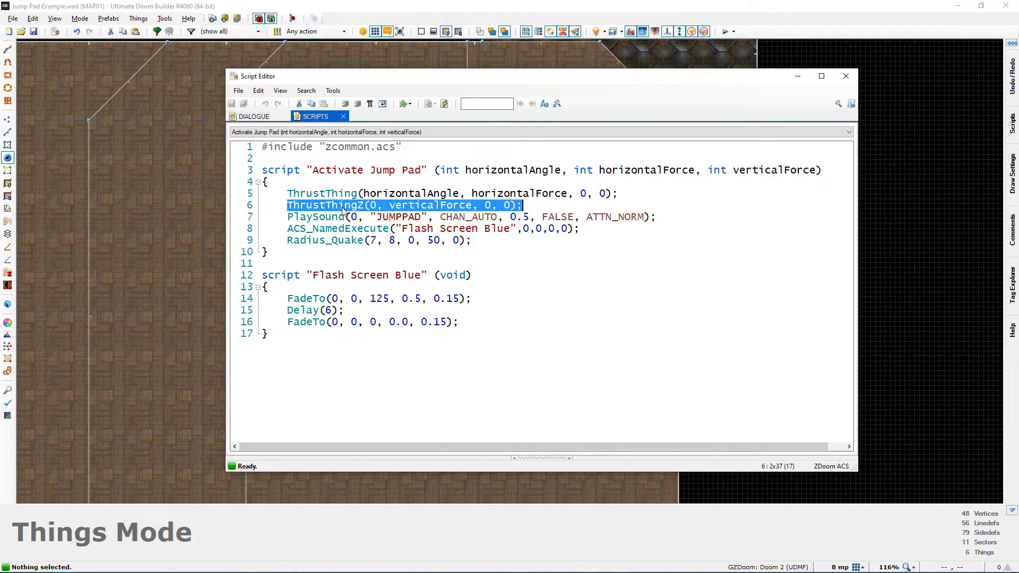
pyautogui.doubleClick(422, 206)
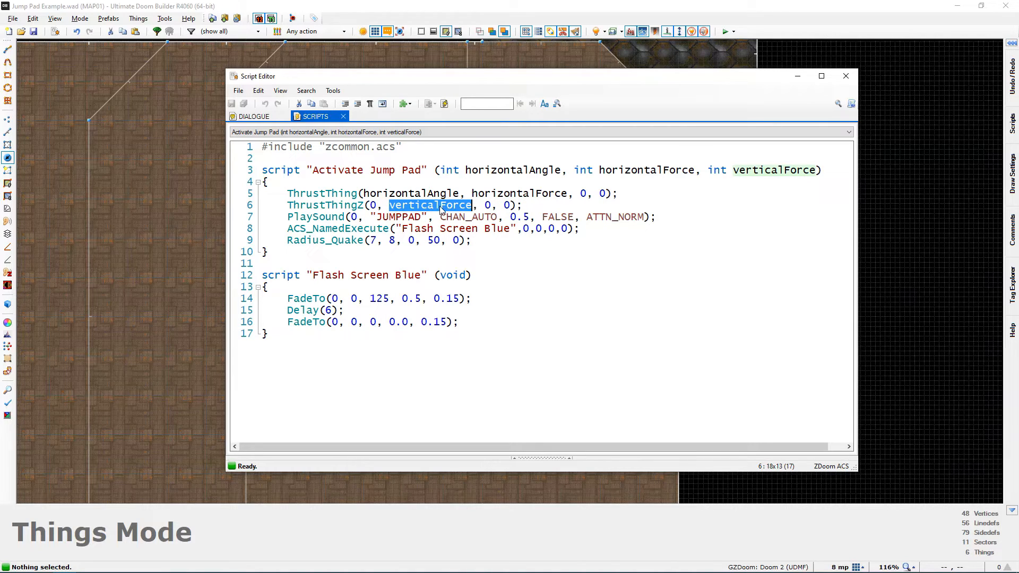
pyautogui.click(529, 206)
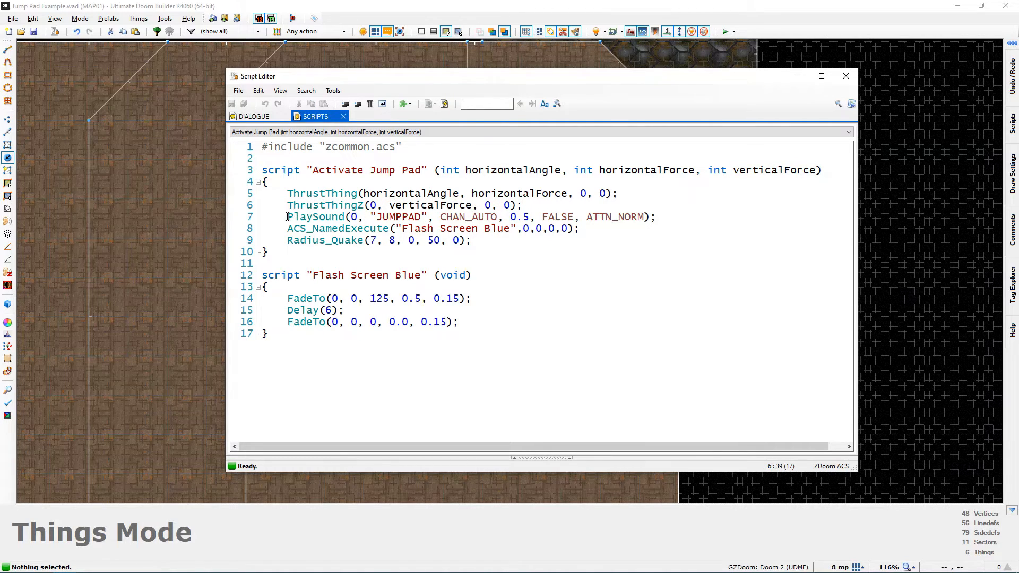
# Review the PlaySound and ACS_NamedExecute lines together with the "Flash Screen Blue" script they lead to.
pyautogui.moveTo(288, 217); pyautogui.dragTo(471, 241)
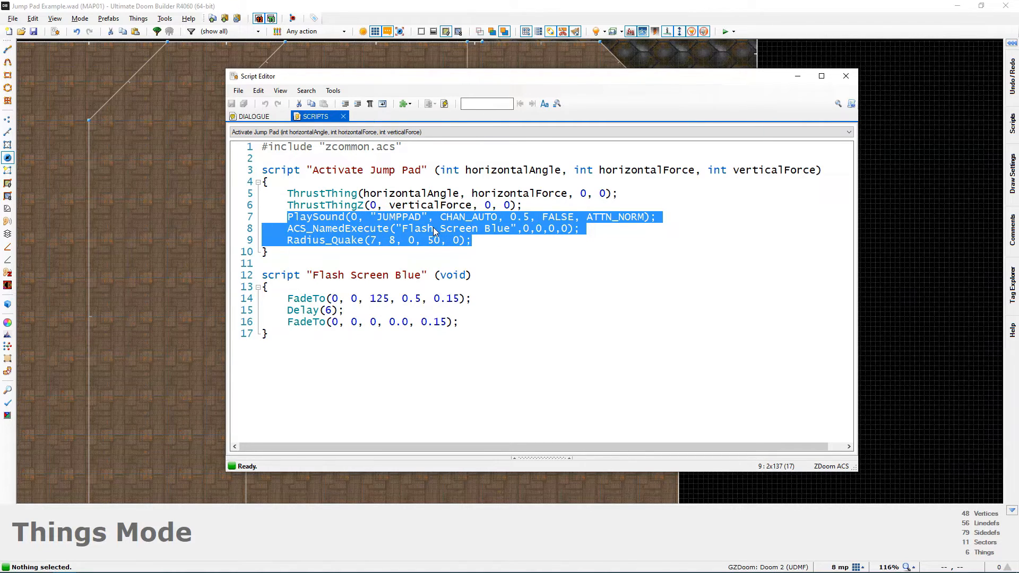
pyautogui.click(325, 222)
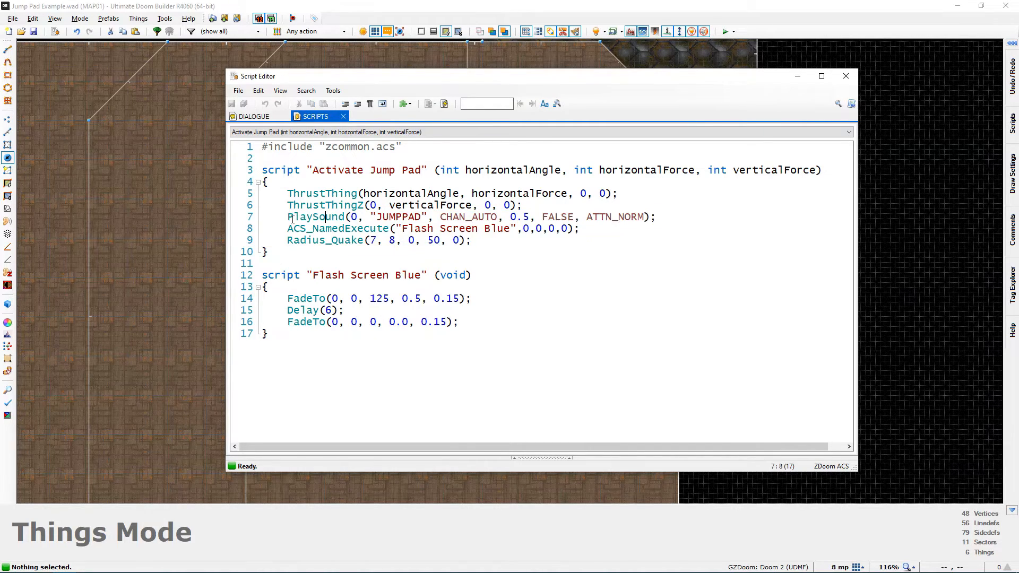
pyautogui.moveTo(288, 217); pyautogui.dragTo(532, 208)
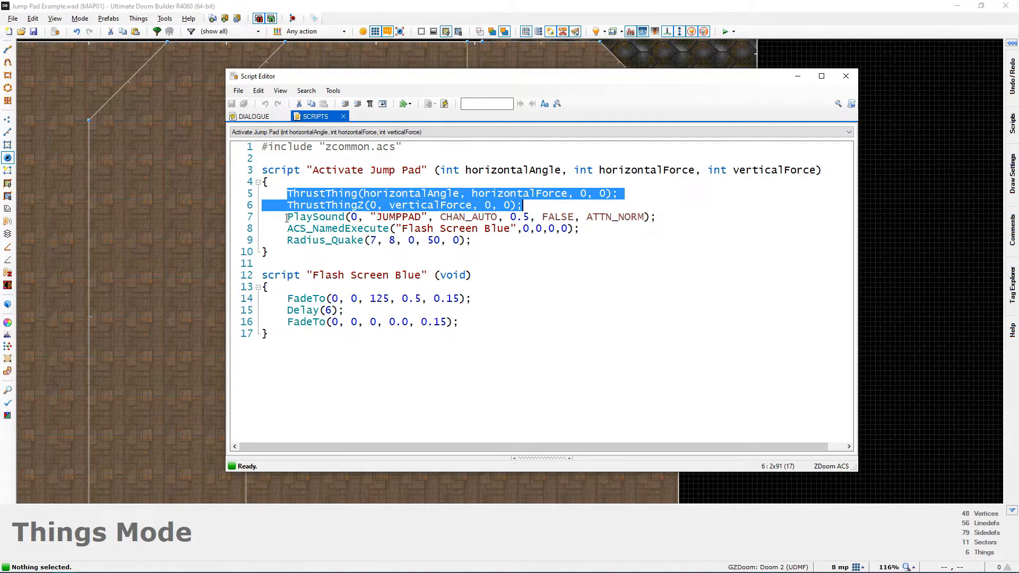
pyautogui.moveTo(287, 217); pyautogui.dragTo(670, 217)
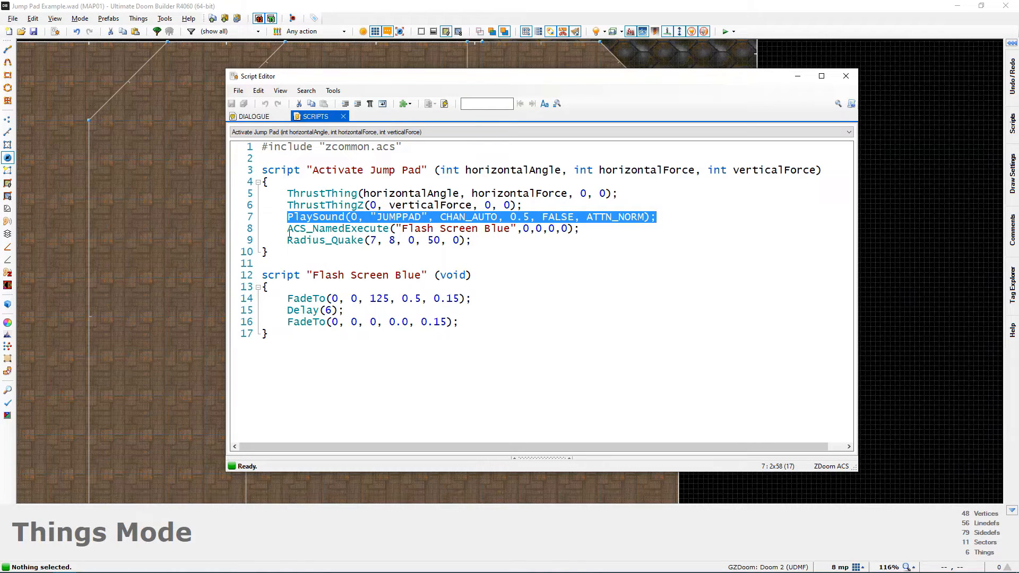
pyautogui.moveTo(287, 228); pyautogui.dragTo(579, 229)
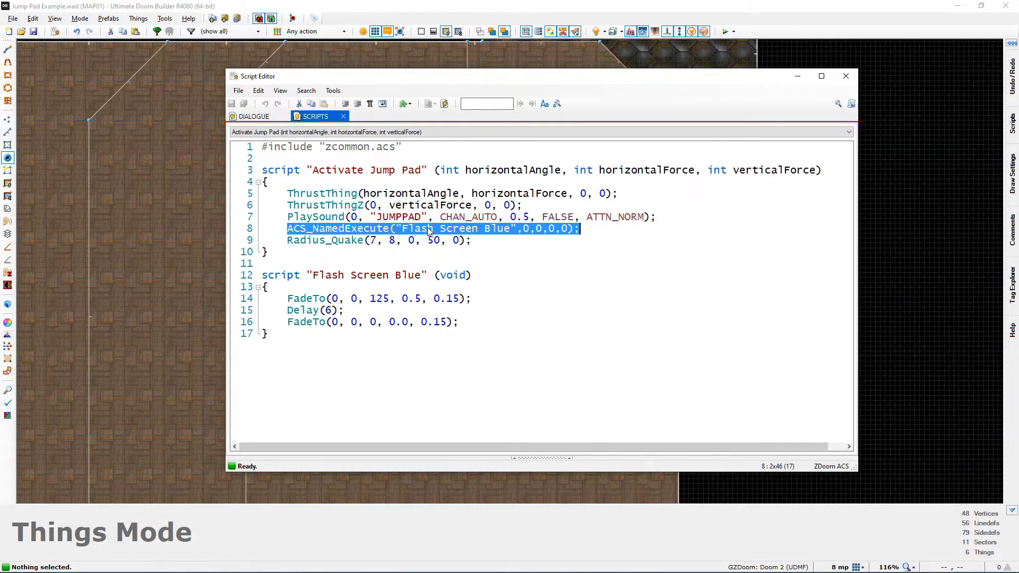
pyautogui.moveTo(295, 332); pyautogui.dragTo(262, 274)
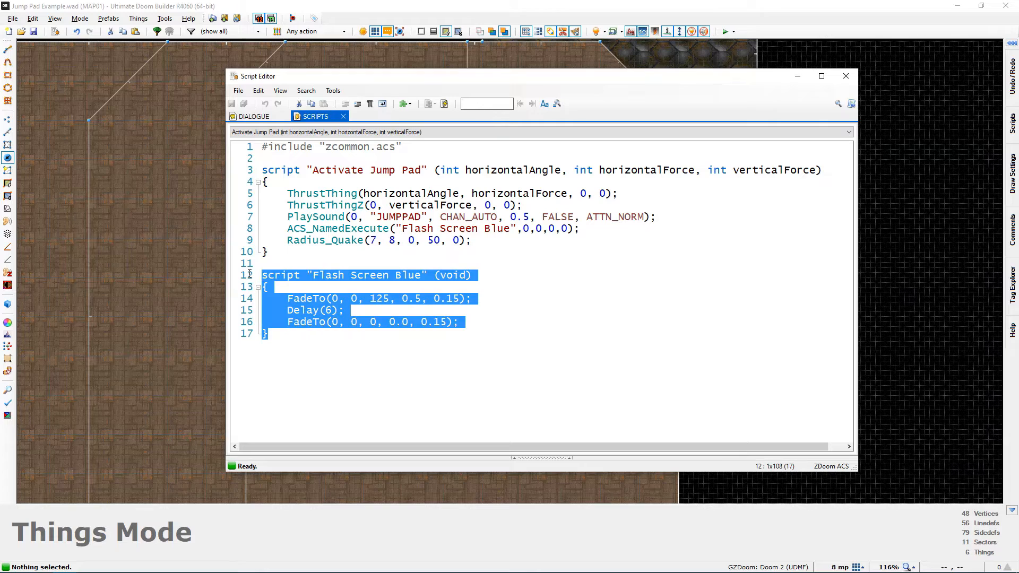
pyautogui.click(342, 321)
pyautogui.moveTo(321, 332); pyautogui.dragTo(262, 275)
pyautogui.click(356, 276)
# Examine the Radius_Quake line and the other effect lines that close the "Activate Jump Pad" script.
pyautogui.moveTo(476, 240); pyautogui.dragTo(286, 240)
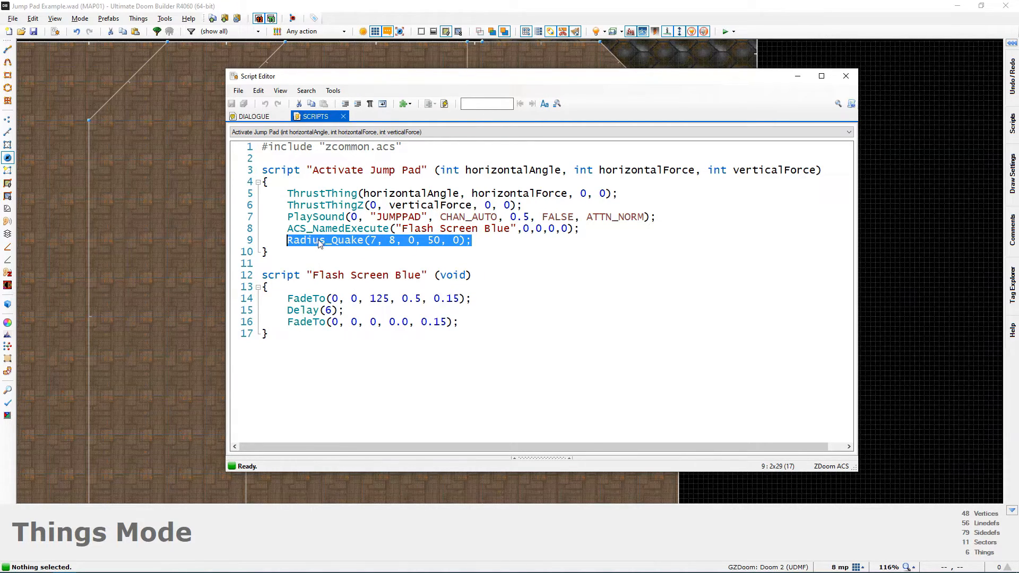
pyautogui.click(364, 239)
pyautogui.doubleClick(305, 242)
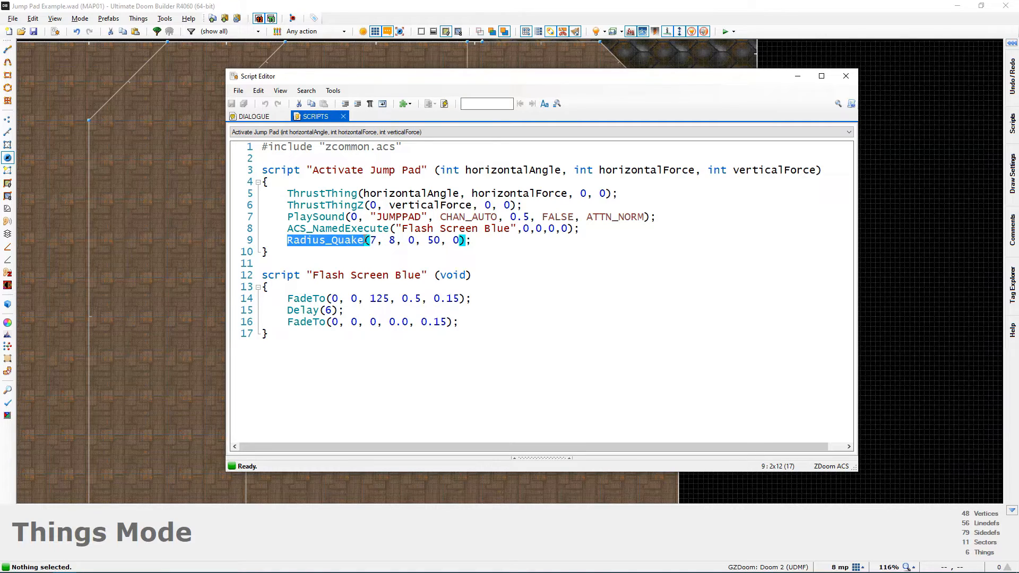
pyautogui.click(482, 242)
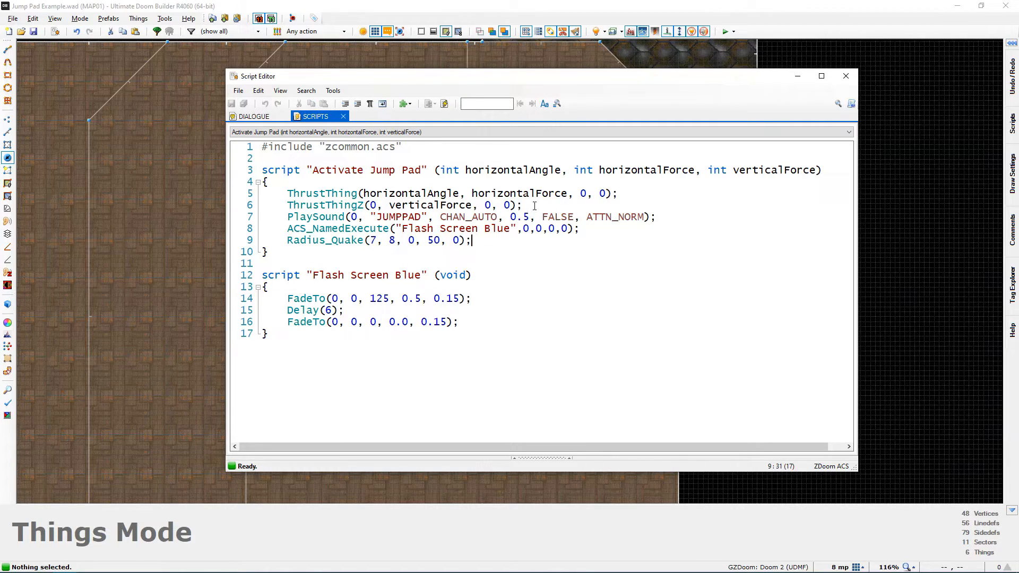
pyautogui.moveTo(534, 207); pyautogui.dragTo(491, 230)
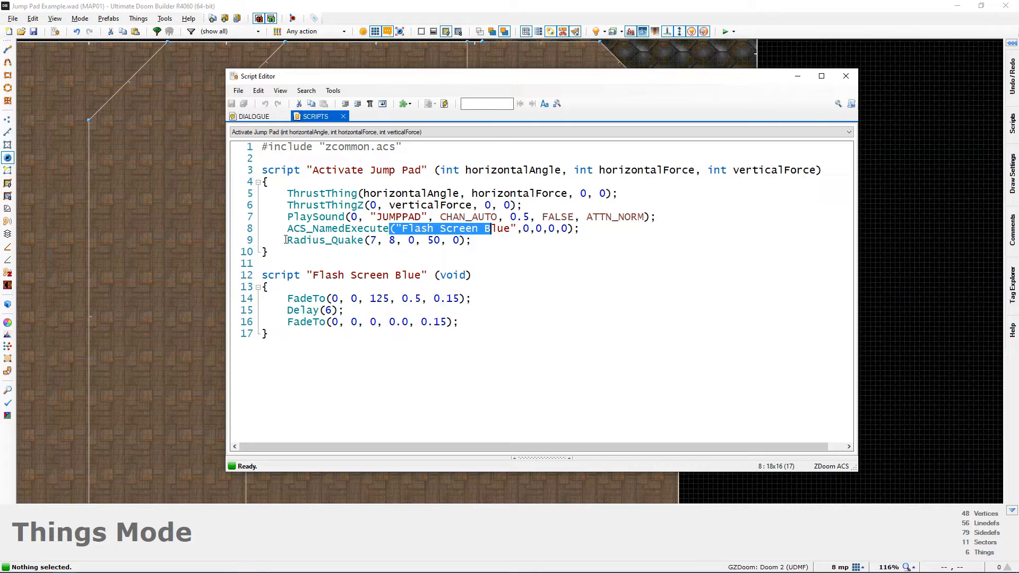
pyautogui.moveTo(286, 240); pyautogui.dragTo(497, 242)
pyautogui.click(497, 242)
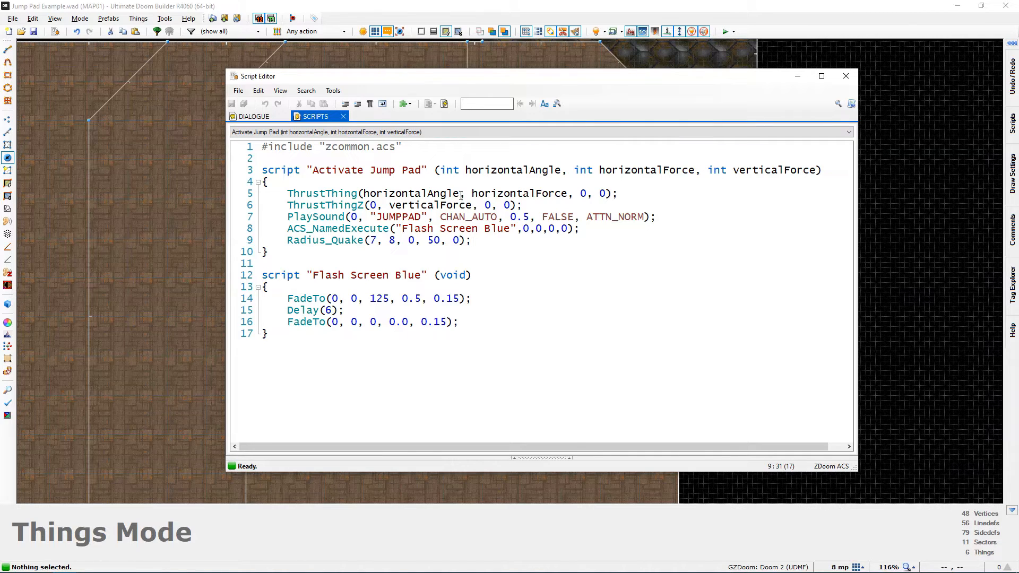
# Compile the script and close the script editor.
pyautogui.click(445, 104)
pyautogui.click(846, 77)
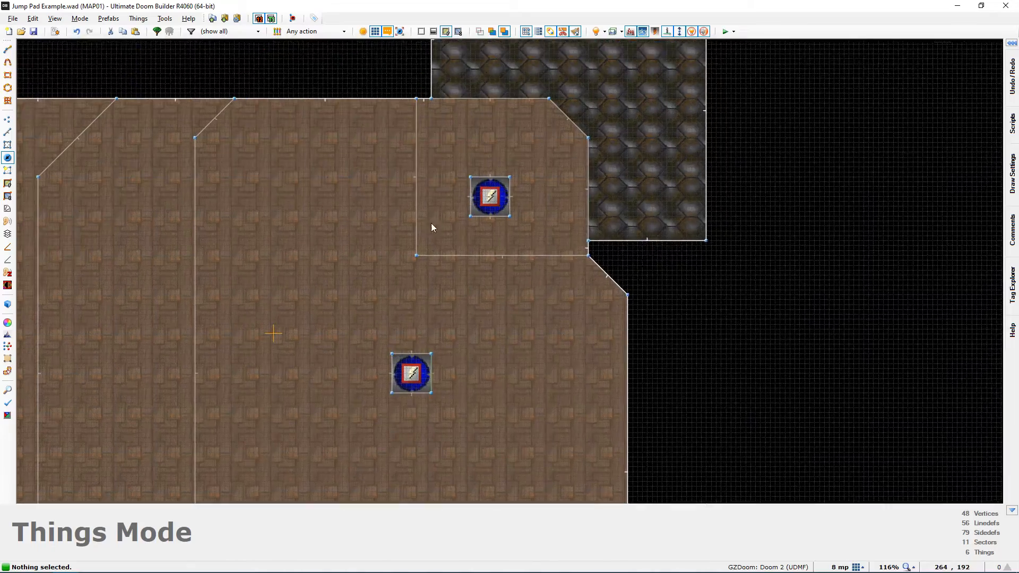
# Change the action of the Thing Thrust Z sector action thing at 352, 224 to Script Execute (80).
pyautogui.scroll(4, 462, 246)
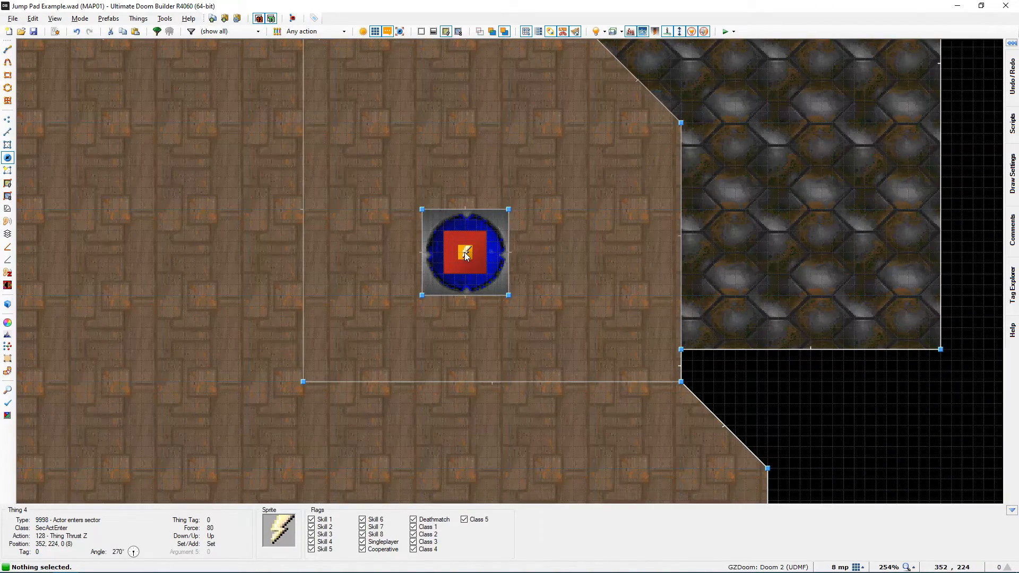
pyautogui.press('w')
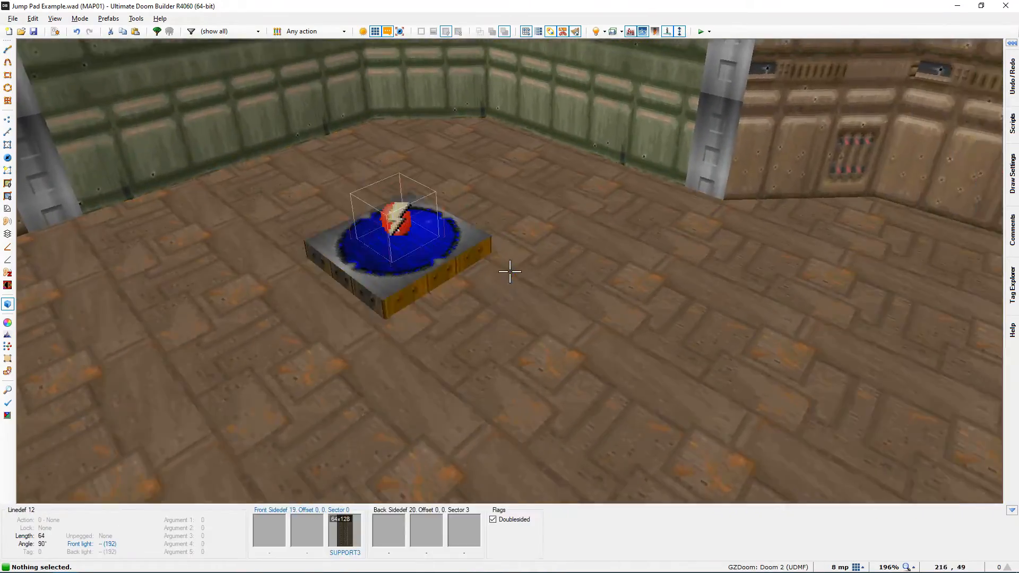
pyautogui.press('w')
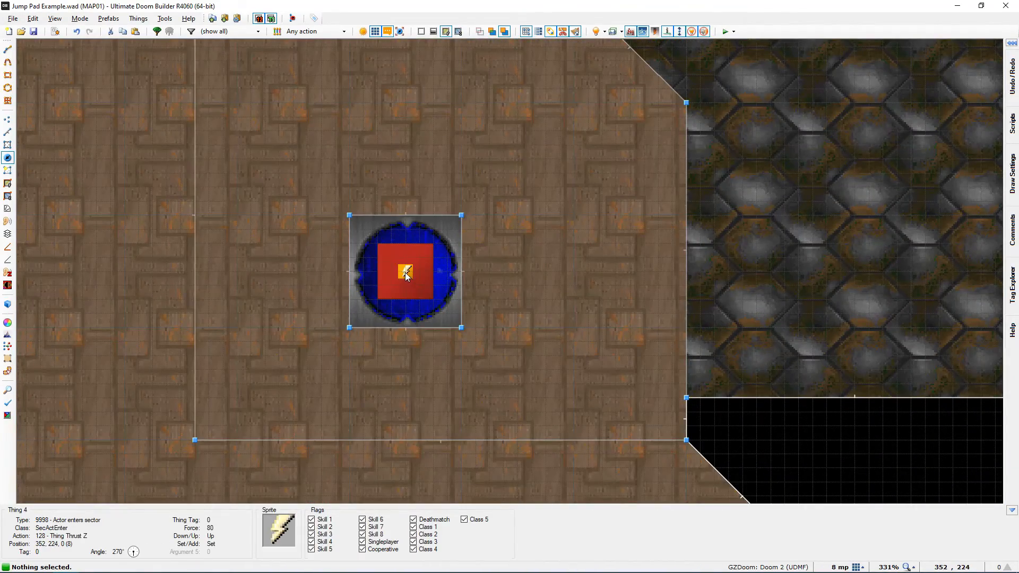
pyautogui.rightClick(406, 275)
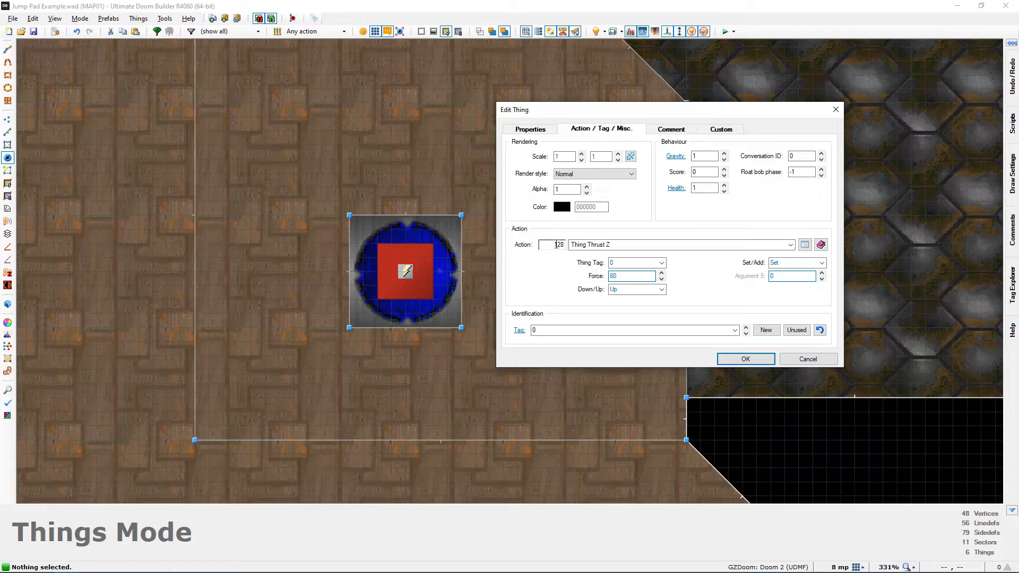
pyautogui.press('BackSpace')
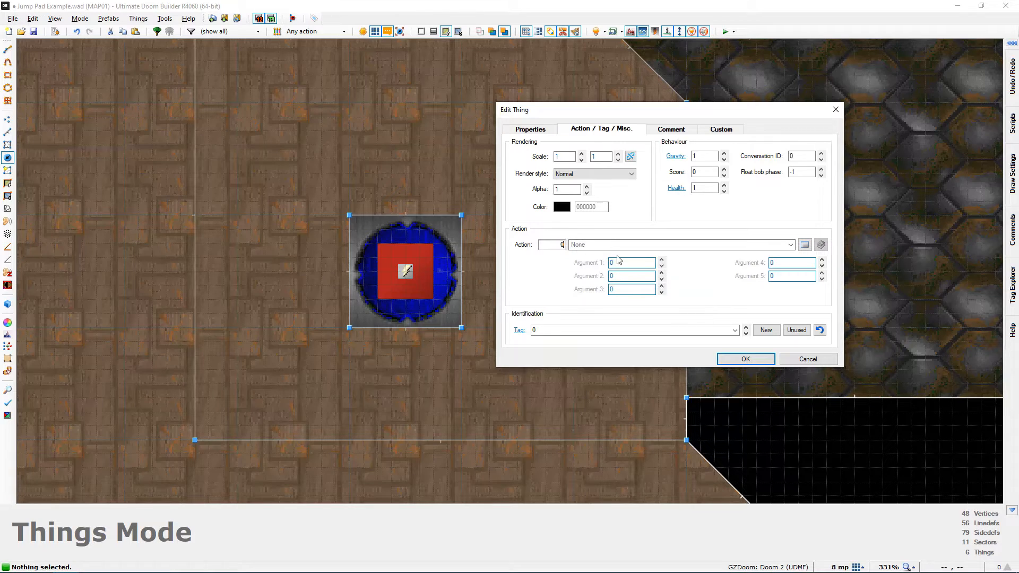
pyautogui.click(805, 245)
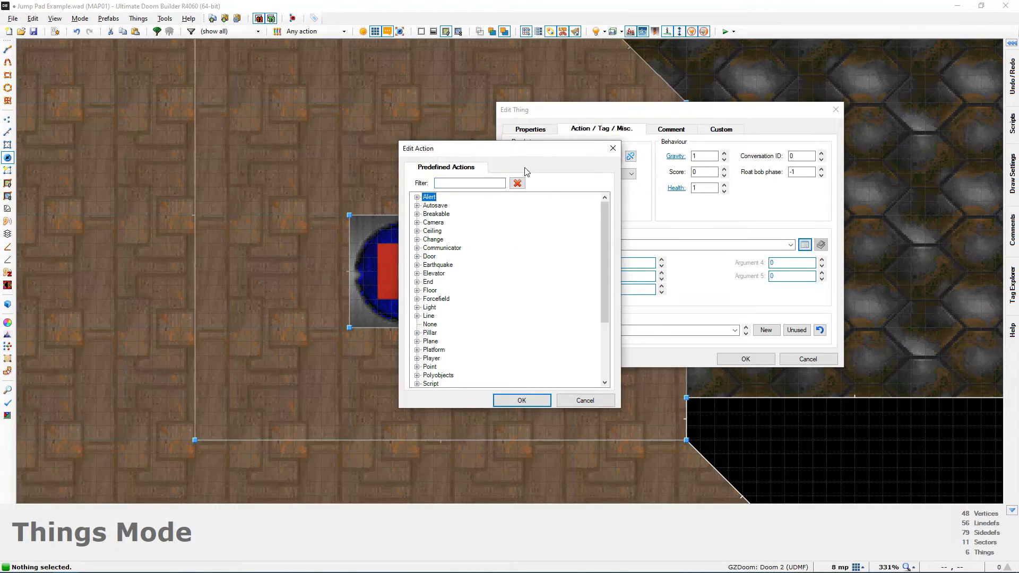
pyautogui.scroll(-1, 432, 316)
pyautogui.scroll(-2, 433, 316)
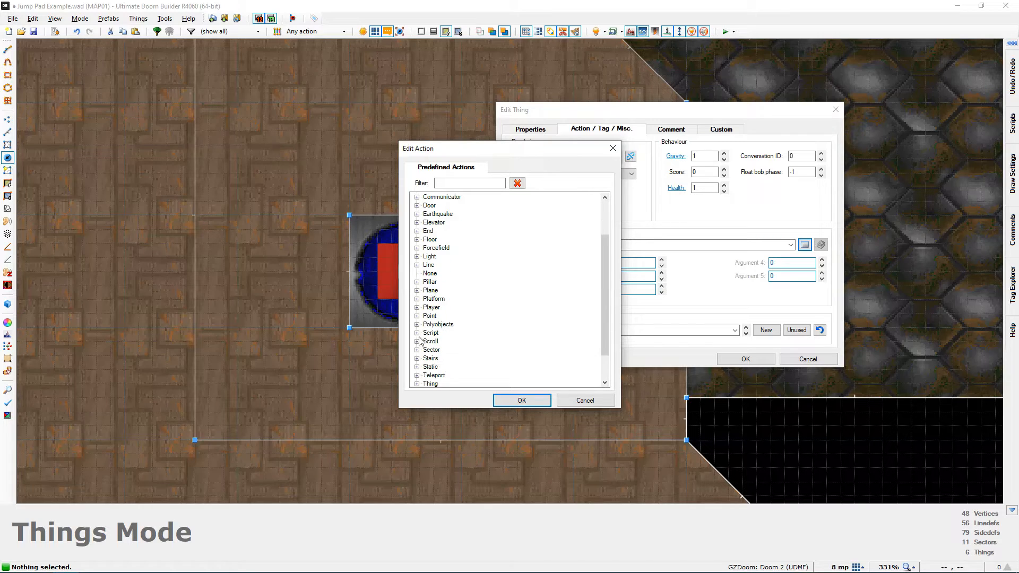
pyautogui.doubleClick(431, 307)
pyautogui.doubleClick(463, 316)
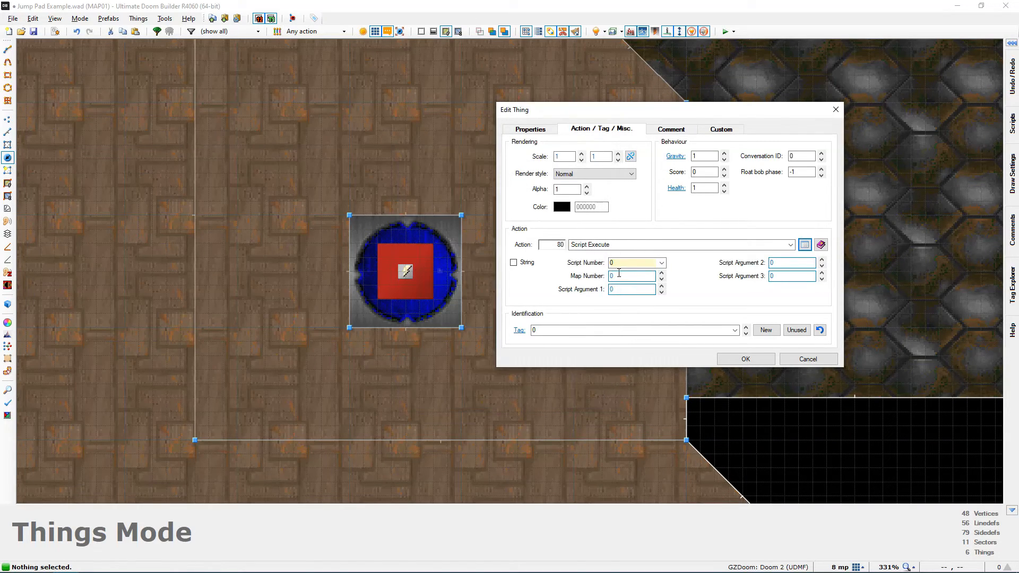
# Make the Script Execute action refer to its script by name and choose Activate Jump Pad.
pyautogui.click(515, 264)
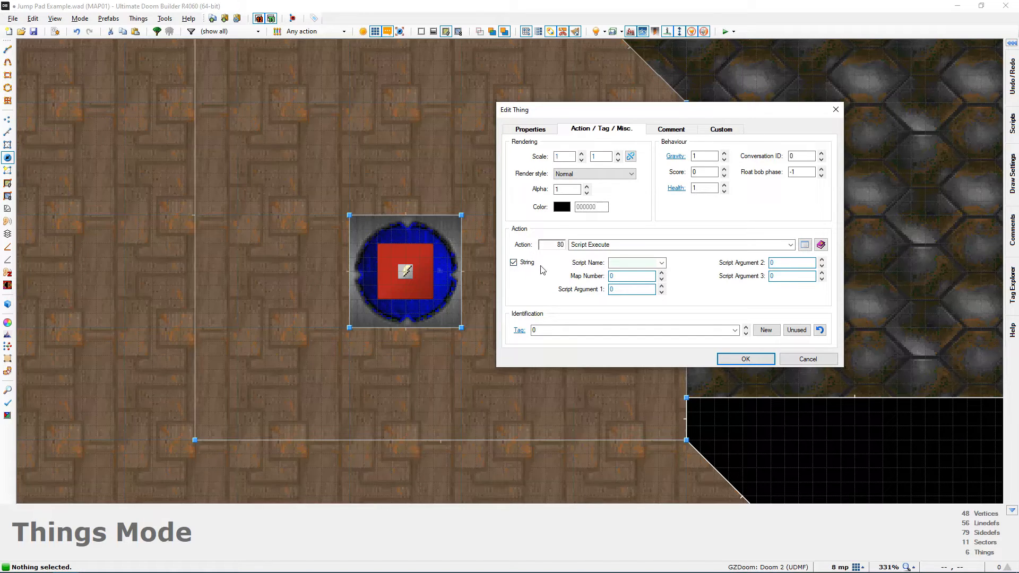
pyautogui.click(660, 263)
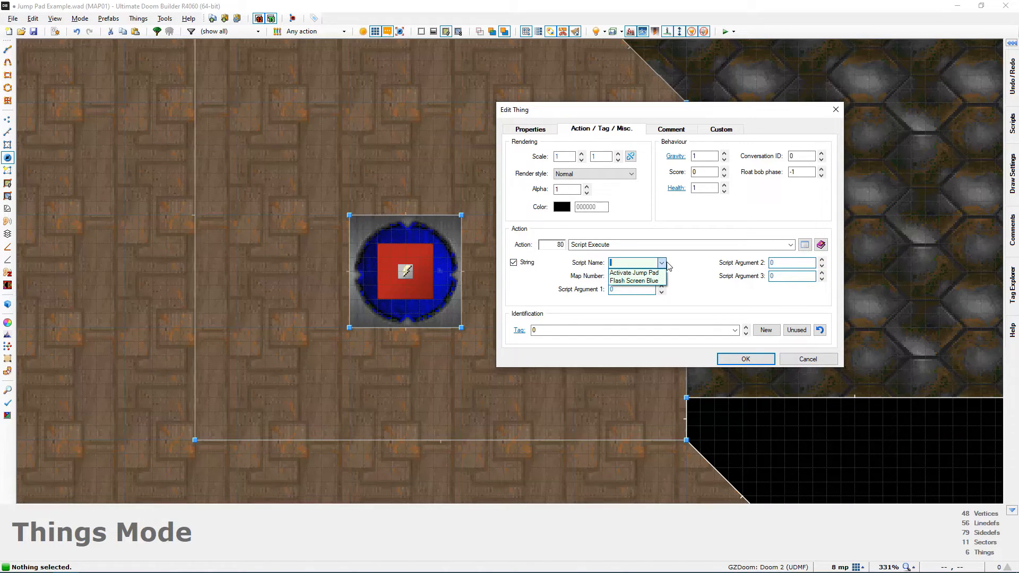
pyautogui.click(633, 273)
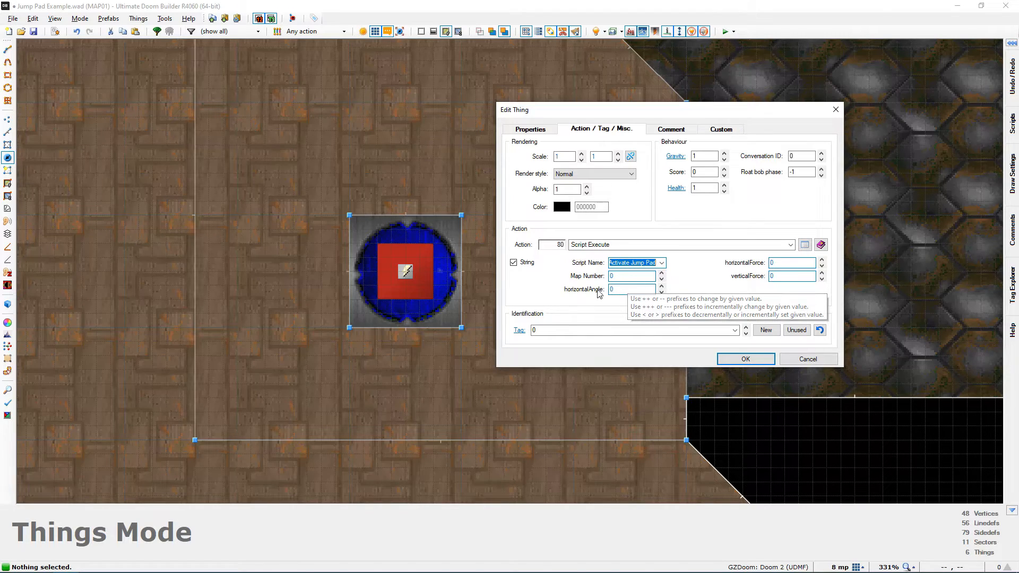
# Set the verticalForce argument to 80, leaving horizontalAngle and horizontalForce at 0, and apply the thing's settings.
pyautogui.click(629, 291)
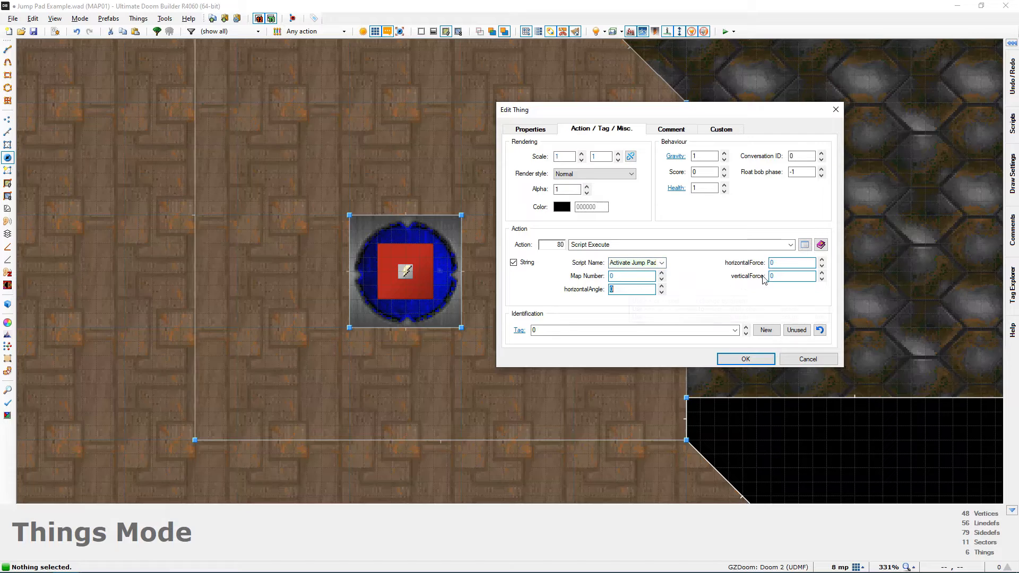
pyautogui.click(791, 263)
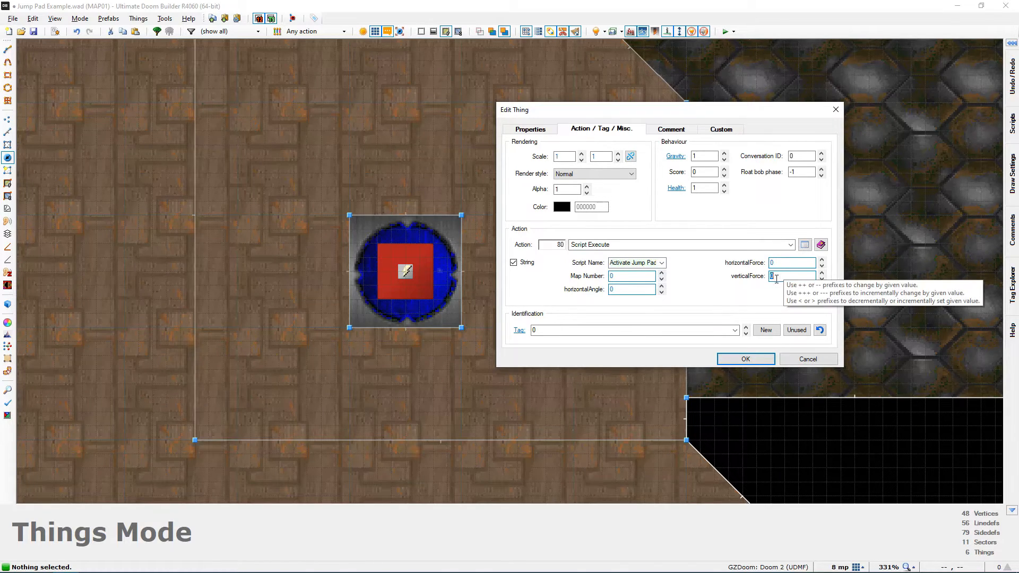
pyautogui.click(785, 277)
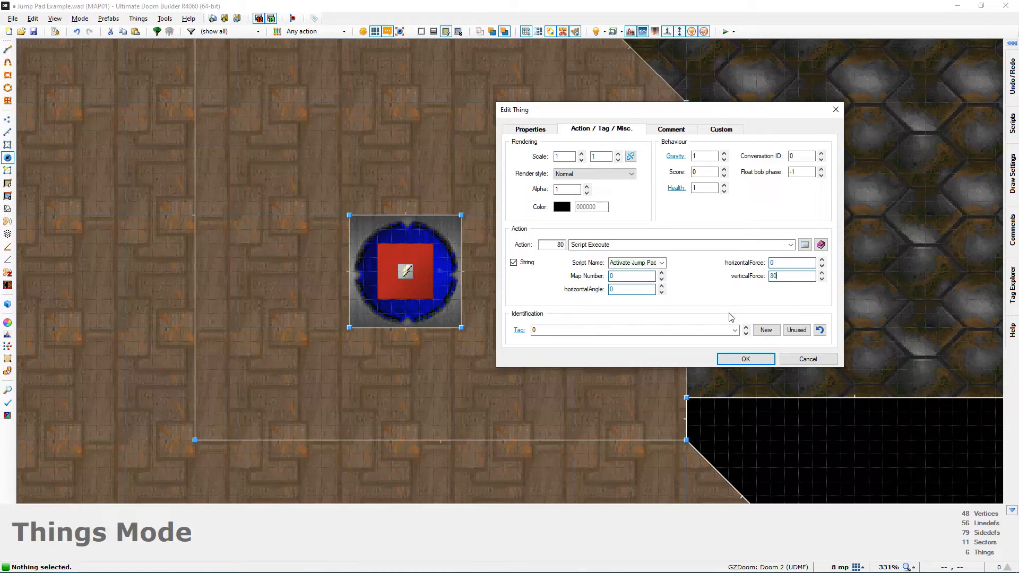
pyautogui.click(746, 359)
pyautogui.scroll(-3, 571, 292)
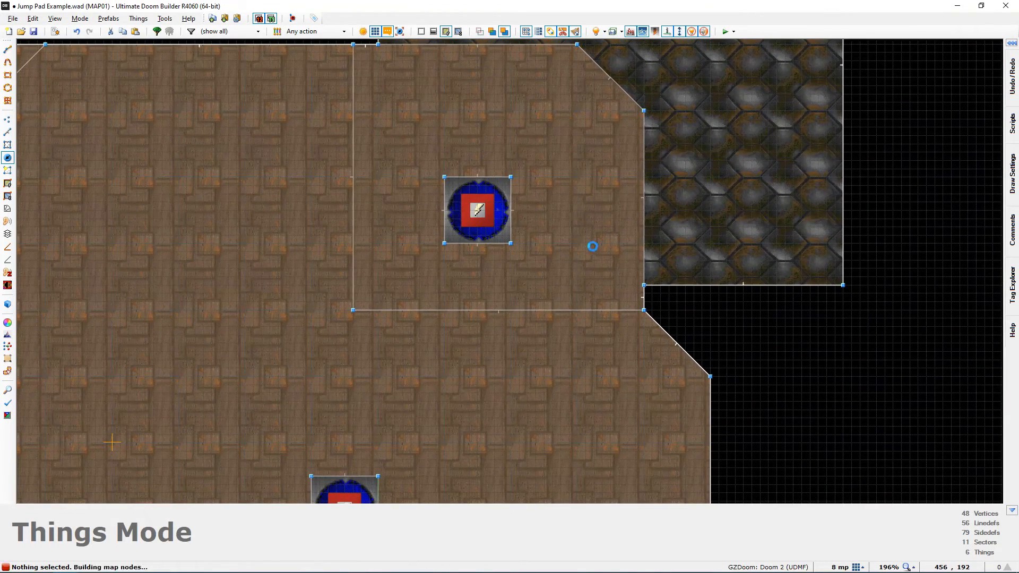
# Examine the sloped jump pad and the raised ledge with the red-framed door in the 3D view.
pyautogui.moveTo(593, 246); pyautogui.dragTo(653, 113, button='middle')
pyautogui.moveTo(406, 397); pyautogui.dragTo(529, 285, button='middle')
pyautogui.scroll(2, 532, 271)
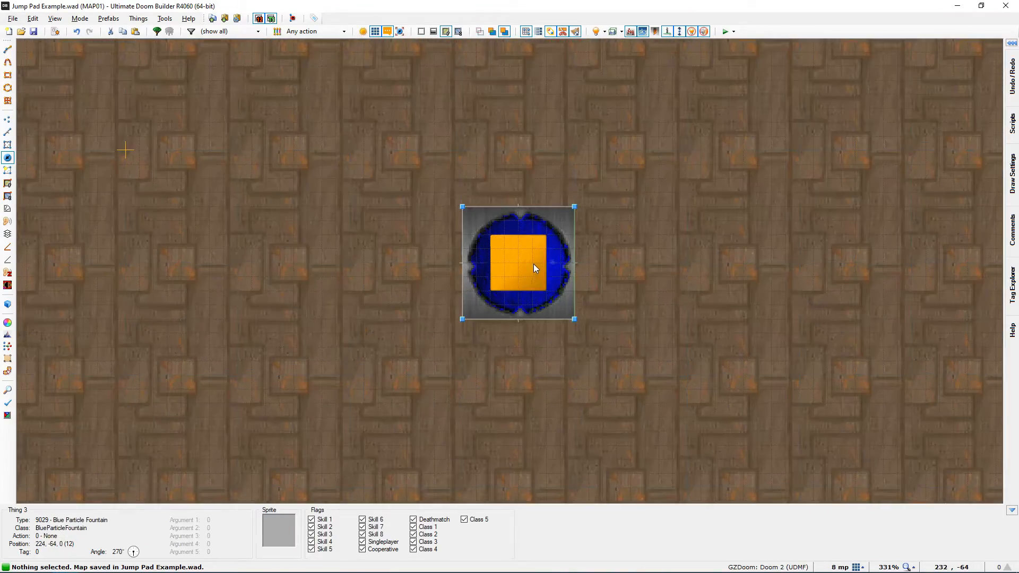
pyautogui.press('q')
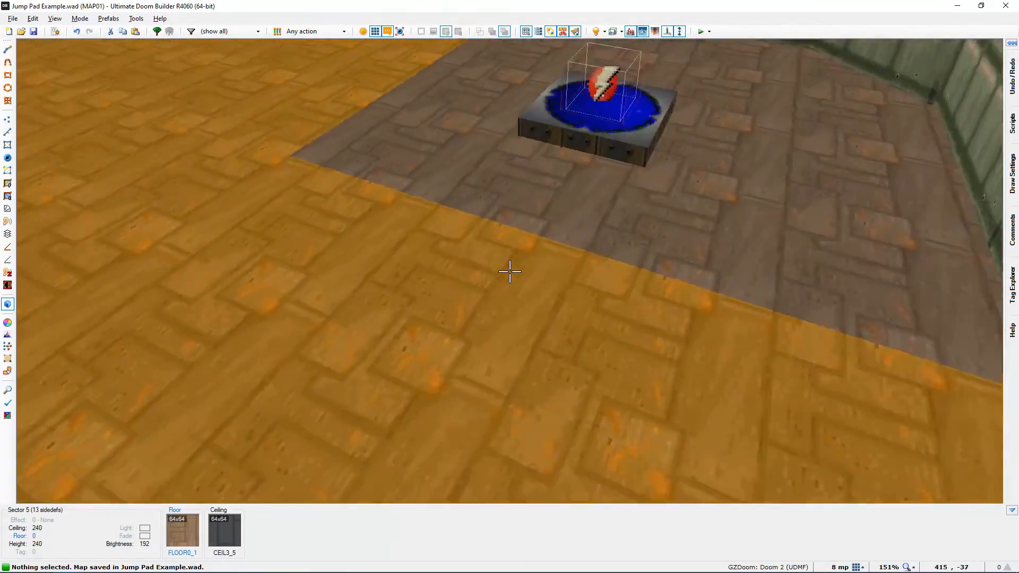
pyautogui.press('w')
pyautogui.press('s')
pyautogui.press('w')
pyautogui.press('s')
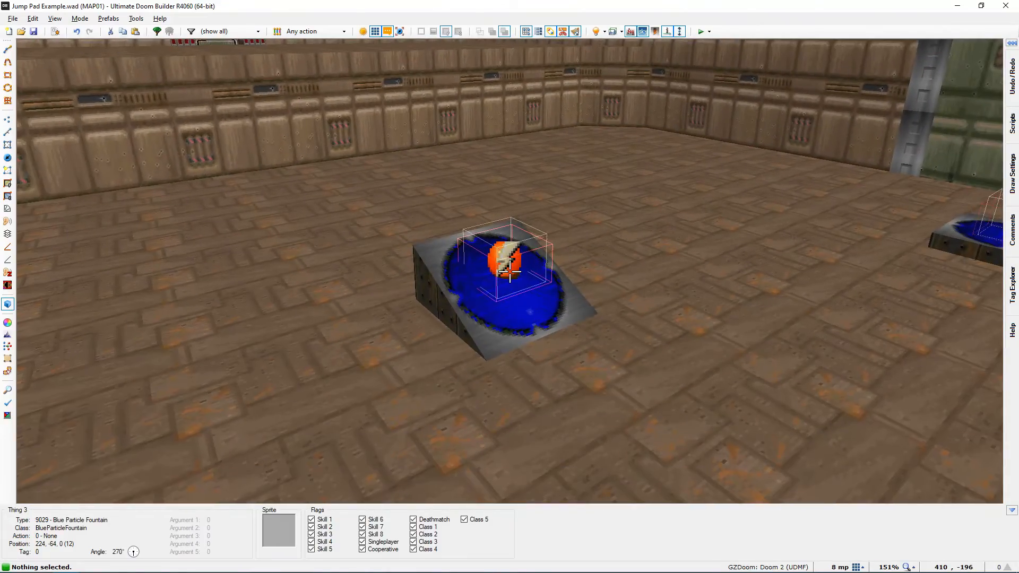
pyautogui.press('a')
pyautogui.press('d')
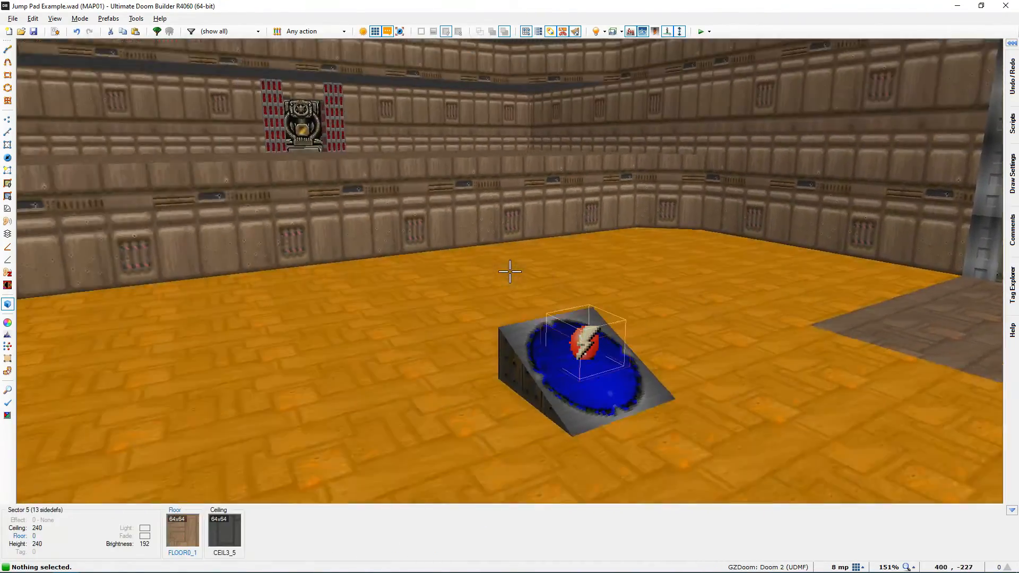
pyautogui.press('w')
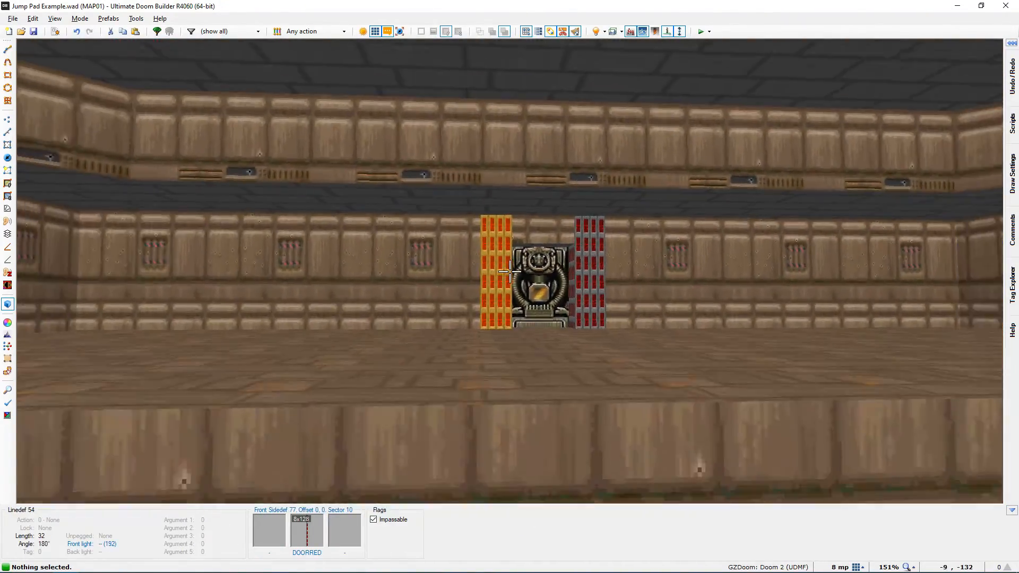
pyautogui.press('w')
pyautogui.press('s')
pyautogui.press('w')
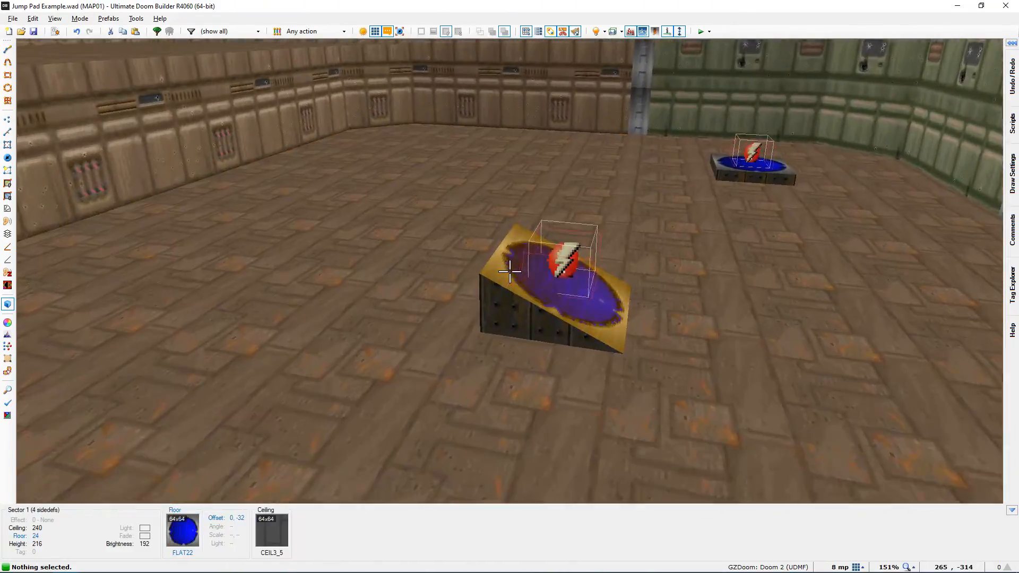
pyautogui.press('q')
# Change the action of the sloped pad's Actor enters sector thing at 224, -64 to Script Execute (80).
pyautogui.moveTo(494, 263); pyautogui.dragTo(473, 431, button='middle')
pyautogui.rightClick(451, 267)
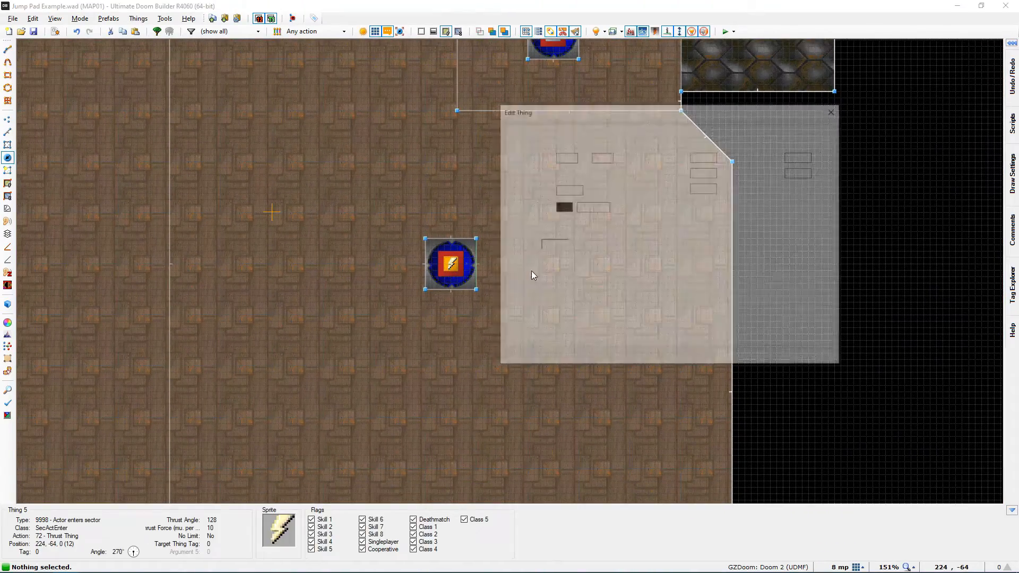
pyautogui.click(554, 245)
pyautogui.write('072')
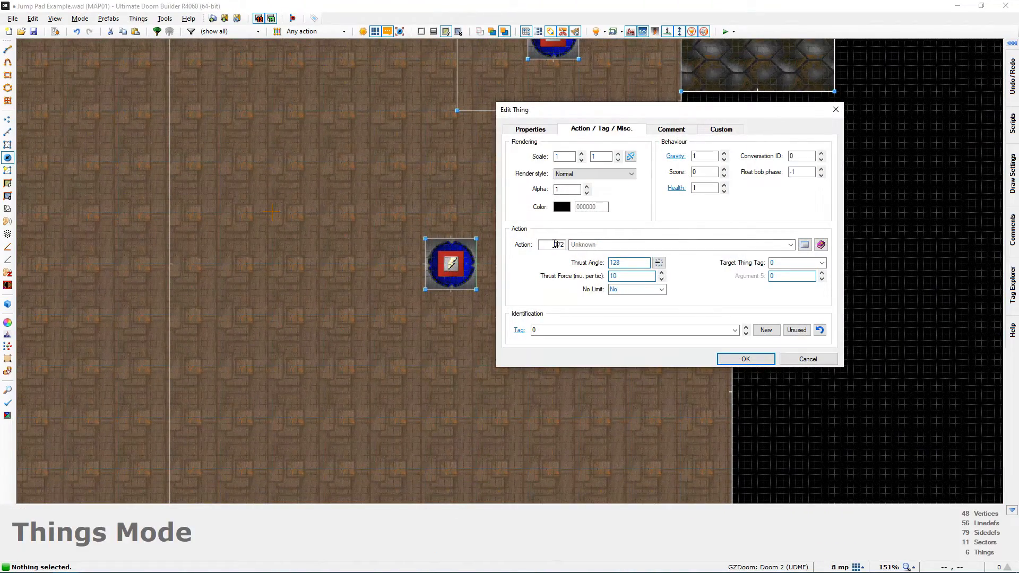
pyautogui.press('Delete')
pyautogui.press('Delete')
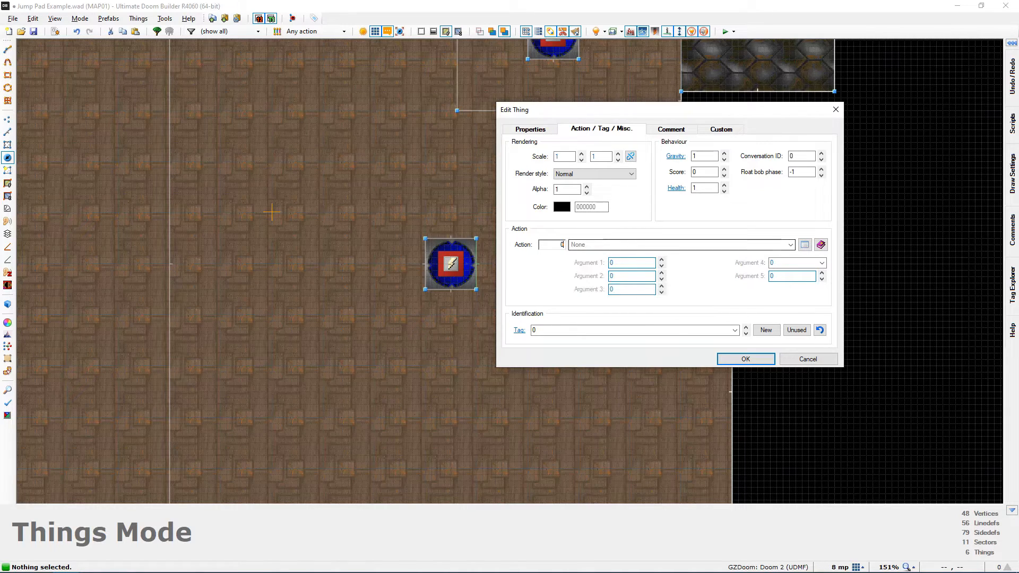
pyautogui.click(804, 244)
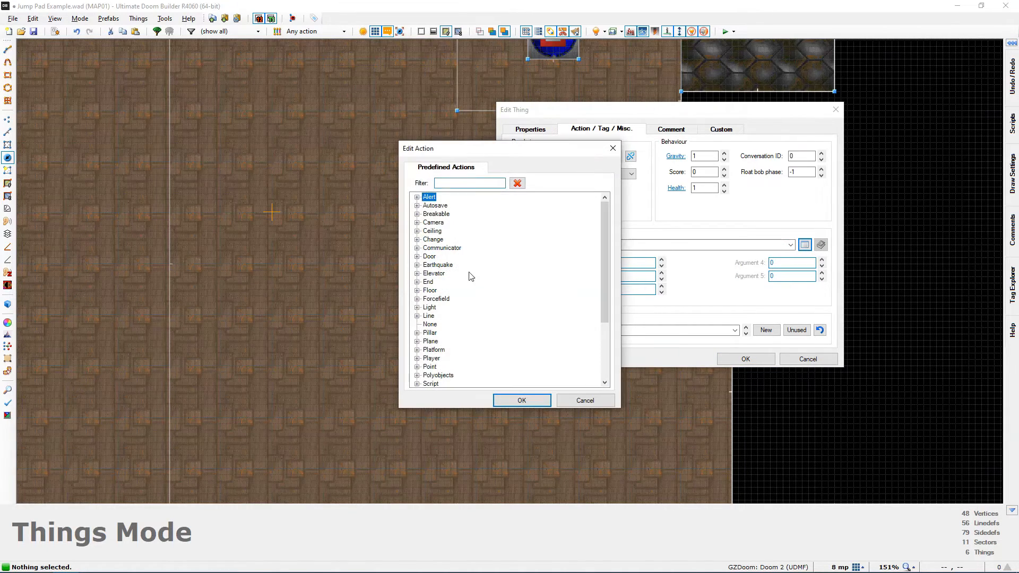
pyautogui.scroll(-3, 448, 318)
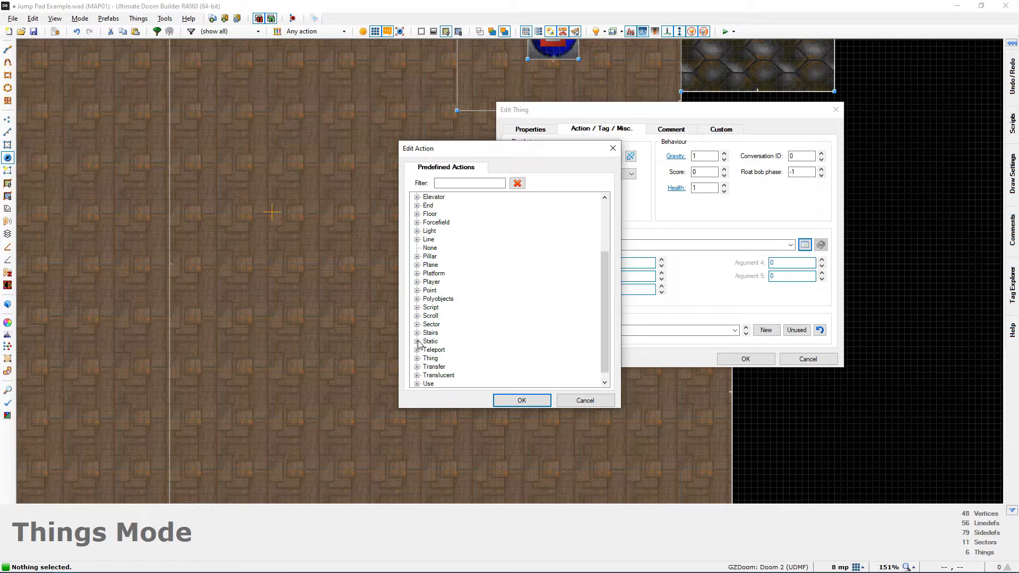
pyautogui.scroll(-1, 418, 334)
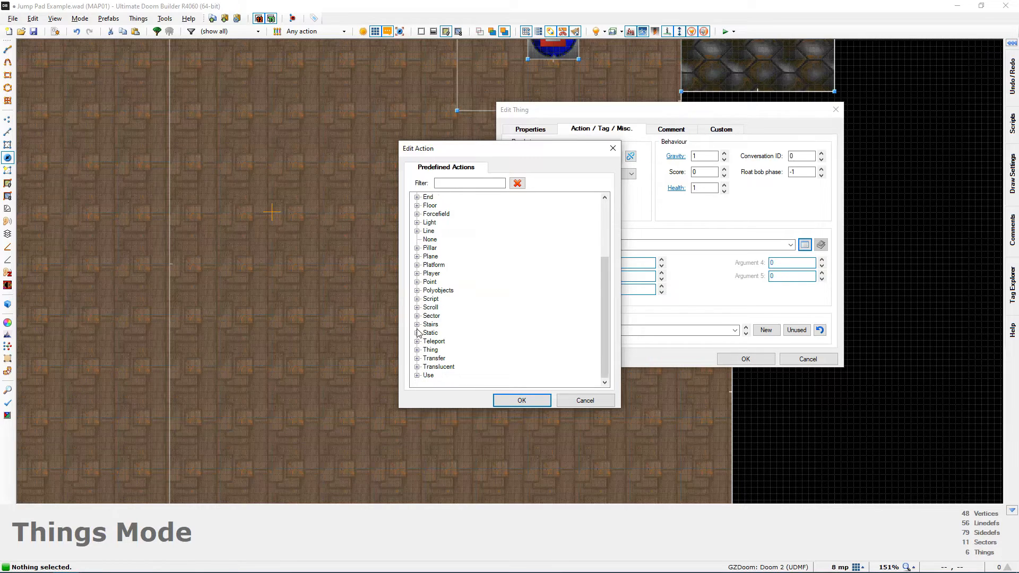
pyautogui.click(417, 299)
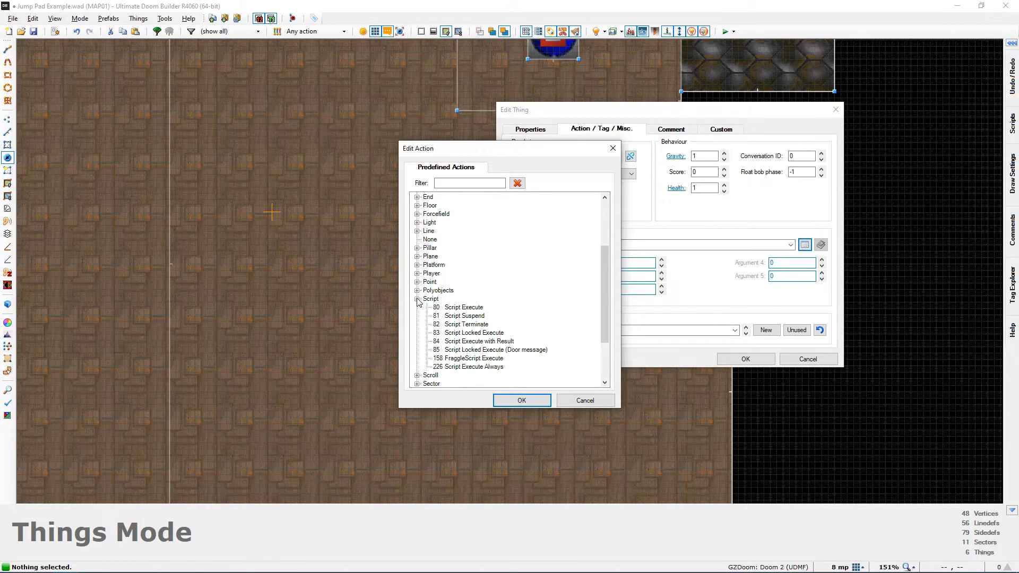
pyautogui.doubleClick(466, 307)
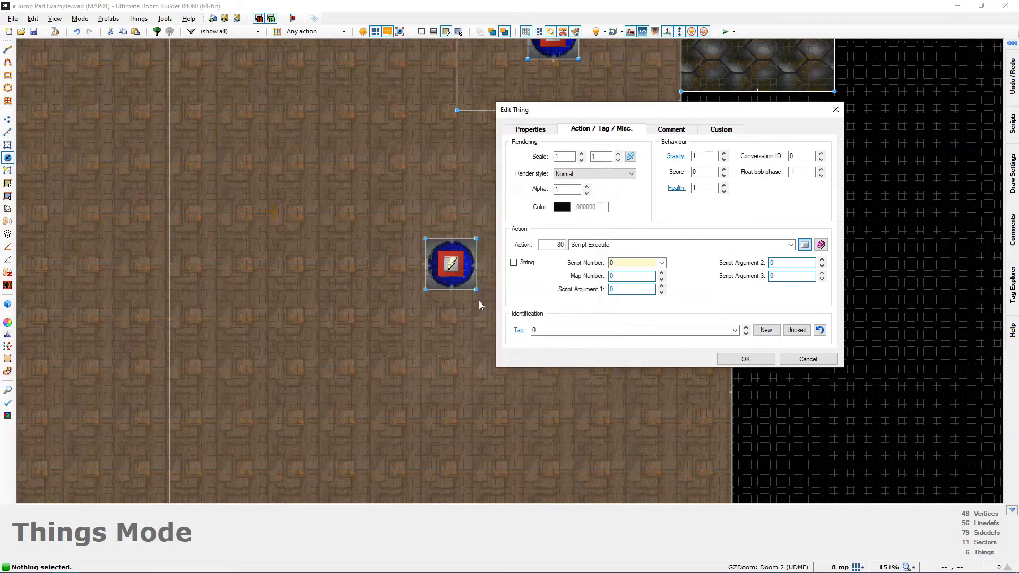
# Make the sloped pad's Script Execute action refer to its script by name, choose Activate Jump Pad, and apply the thing's settings.
pyautogui.click(513, 262)
pyautogui.click(662, 263)
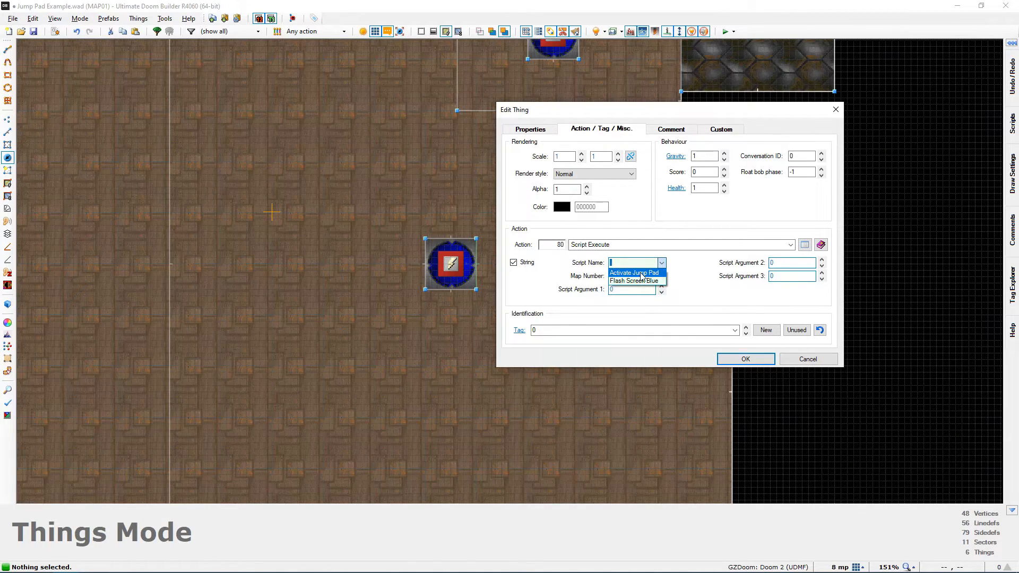
pyautogui.click(641, 274)
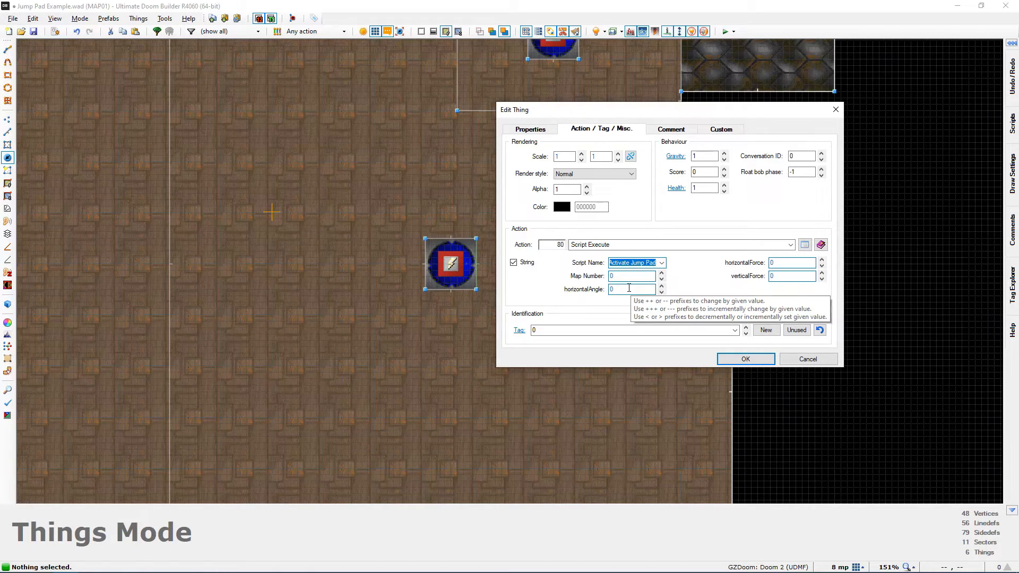
pyautogui.press('Return')
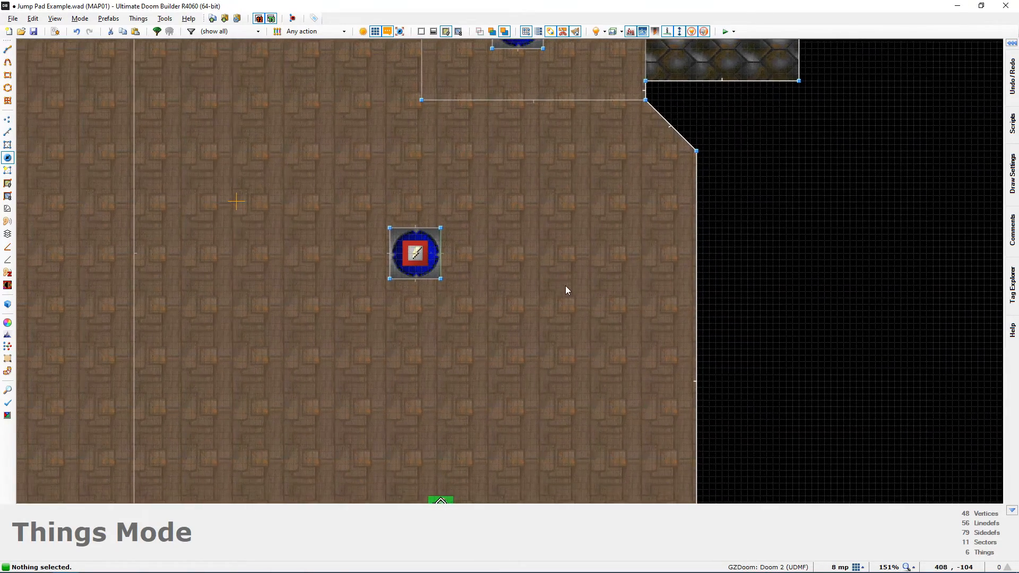
# Insert a temporary thing east of the sloped pad and give it the Thrust Thing (72) action.
pyautogui.press('Insert')
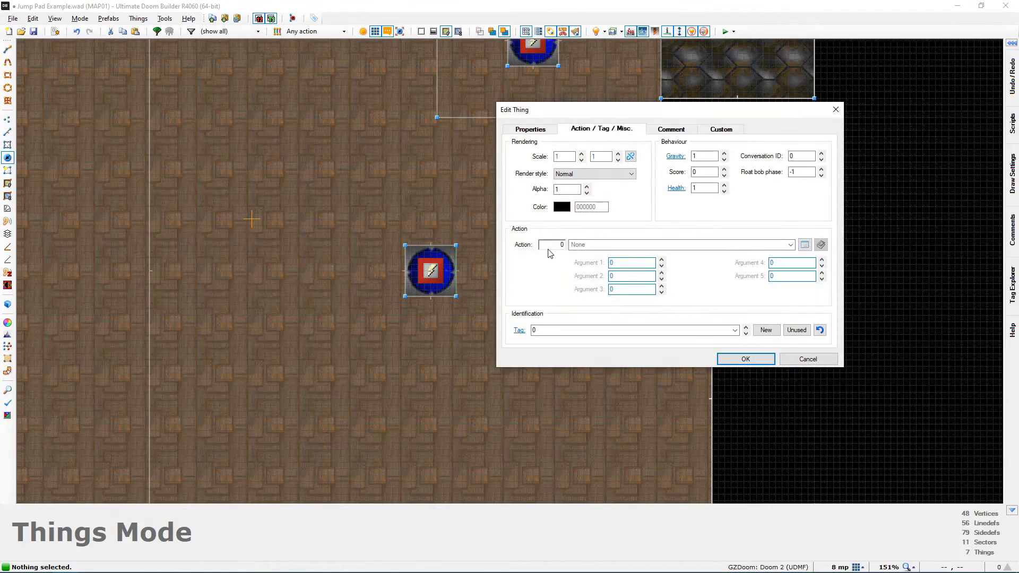
pyautogui.click(531, 129)
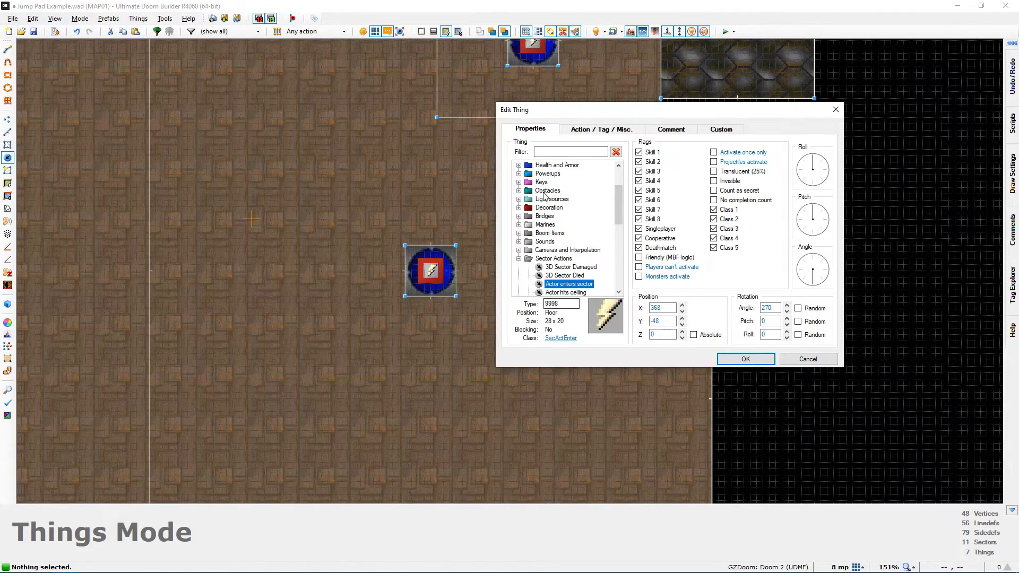
pyautogui.click(573, 129)
pyautogui.click(804, 245)
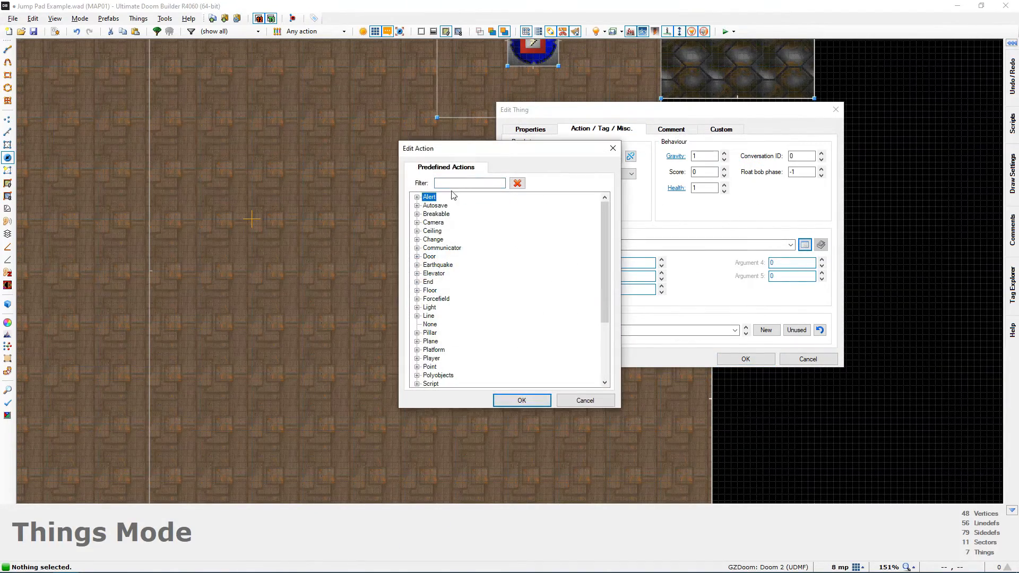
pyautogui.scroll(-5, 436, 335)
pyautogui.doubleClick(423, 348)
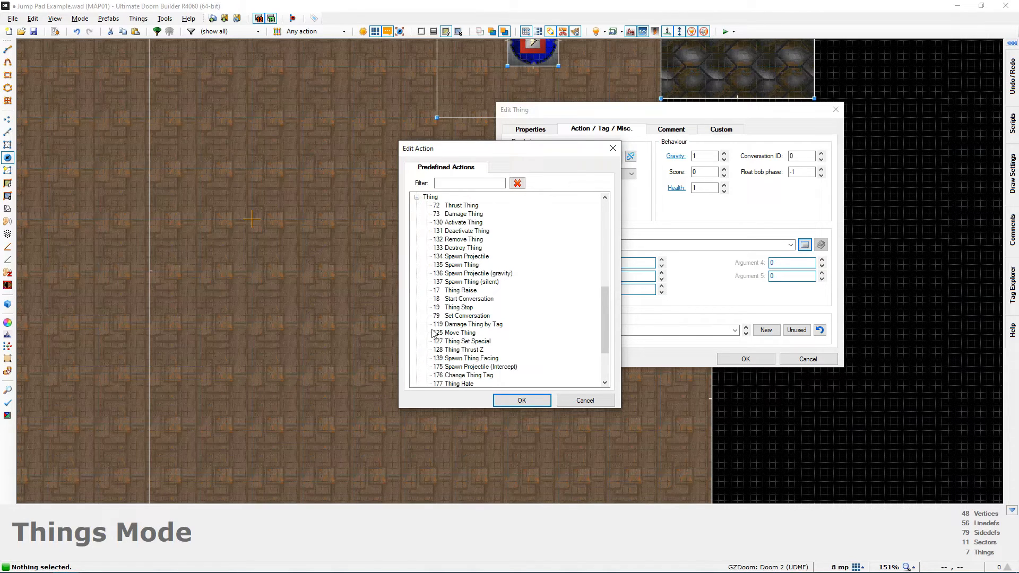
pyautogui.doubleClick(466, 208)
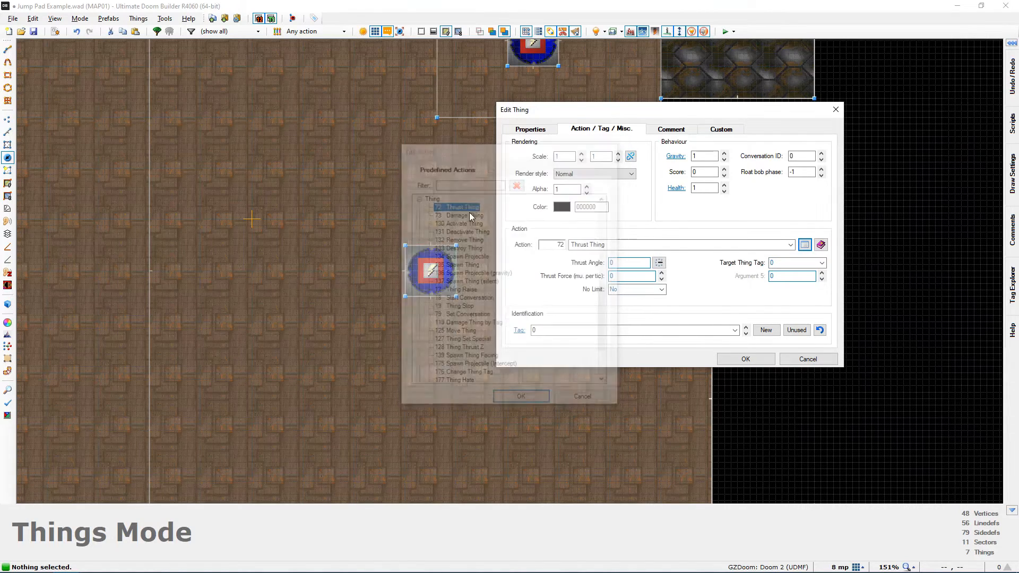
# Choose the west direction for the temporary thing's Thrust Angle to look up its numeric value.
pyautogui.click(659, 263)
pyautogui.click(616, 265)
pyautogui.click(614, 276)
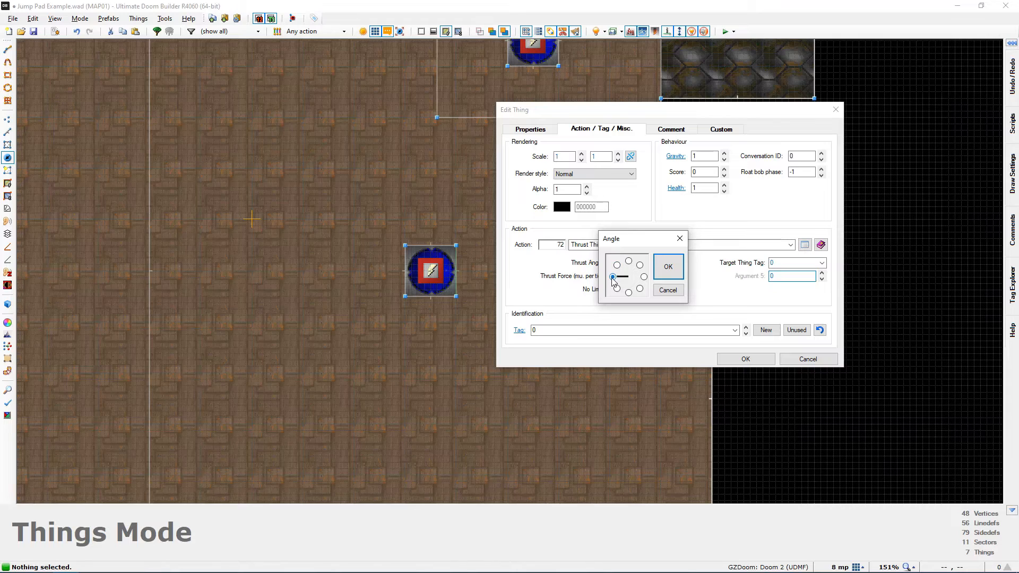
pyautogui.click(668, 266)
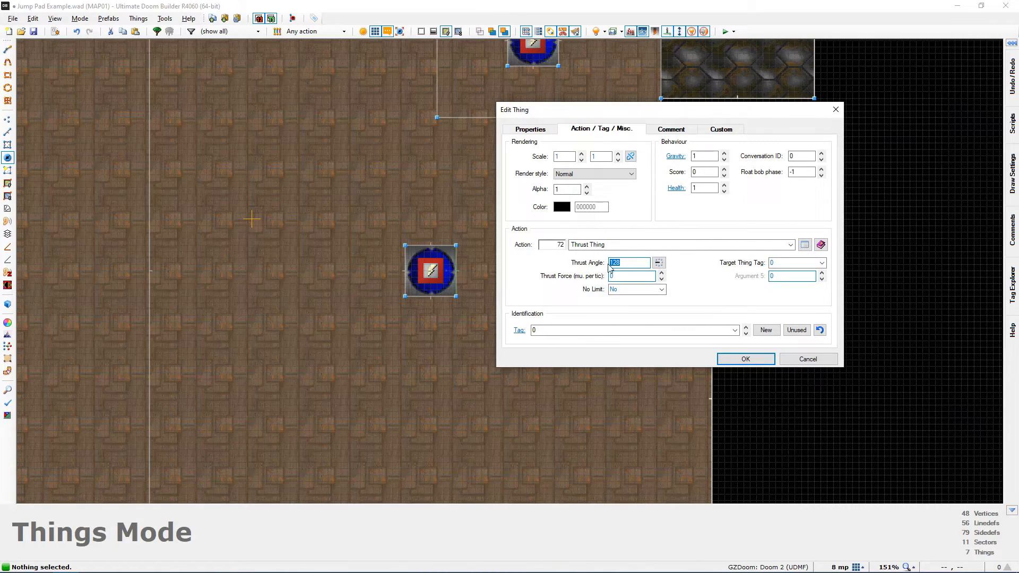
pyautogui.press('Tab')
pyautogui.press('space')
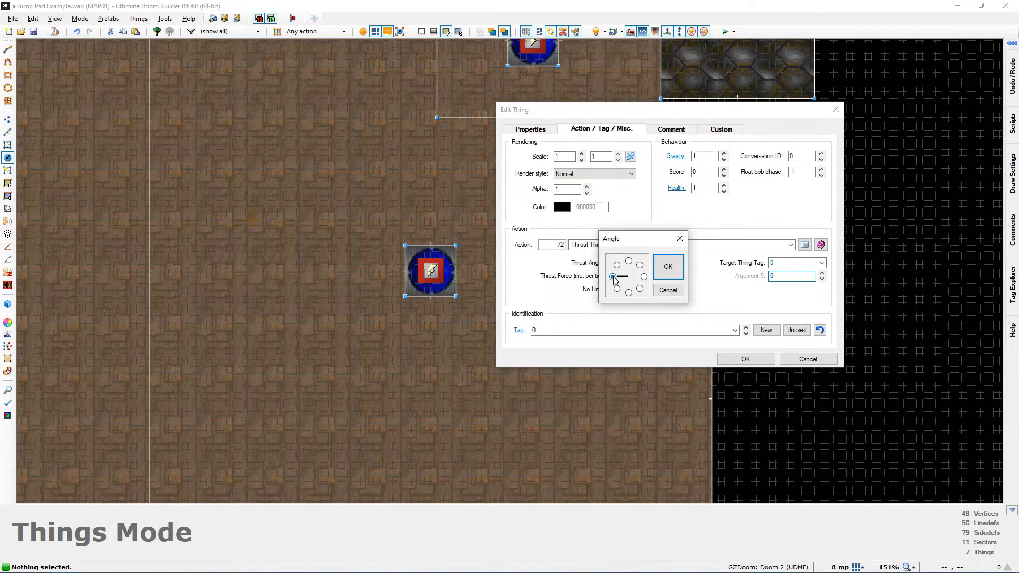
pyautogui.press('Return')
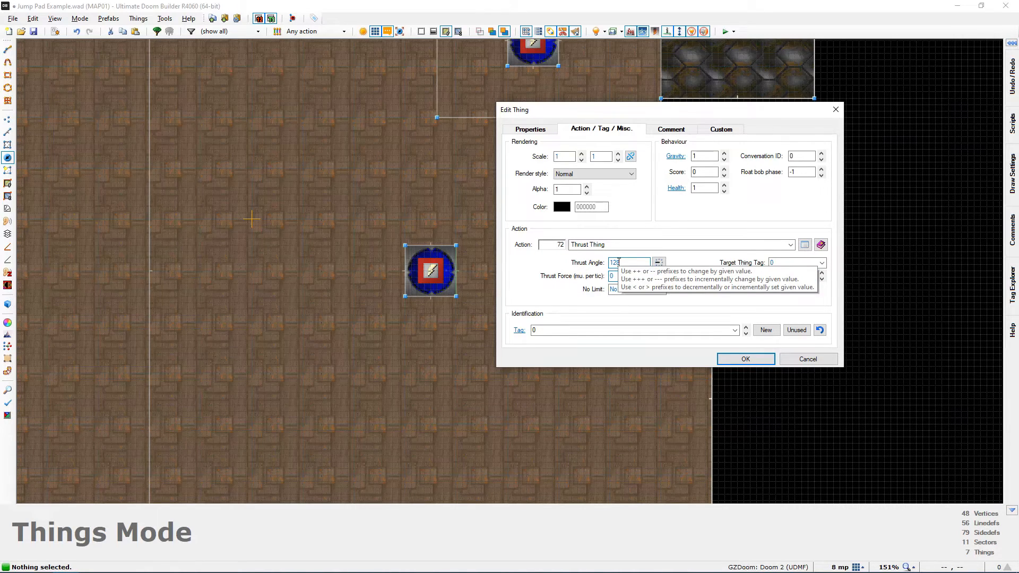
# Cancel the temporary thing's edits and delete it from the map.
pyautogui.click(795, 359)
pyautogui.moveTo(521, 224); pyautogui.dragTo(621, 319)
pyautogui.press('Delete')
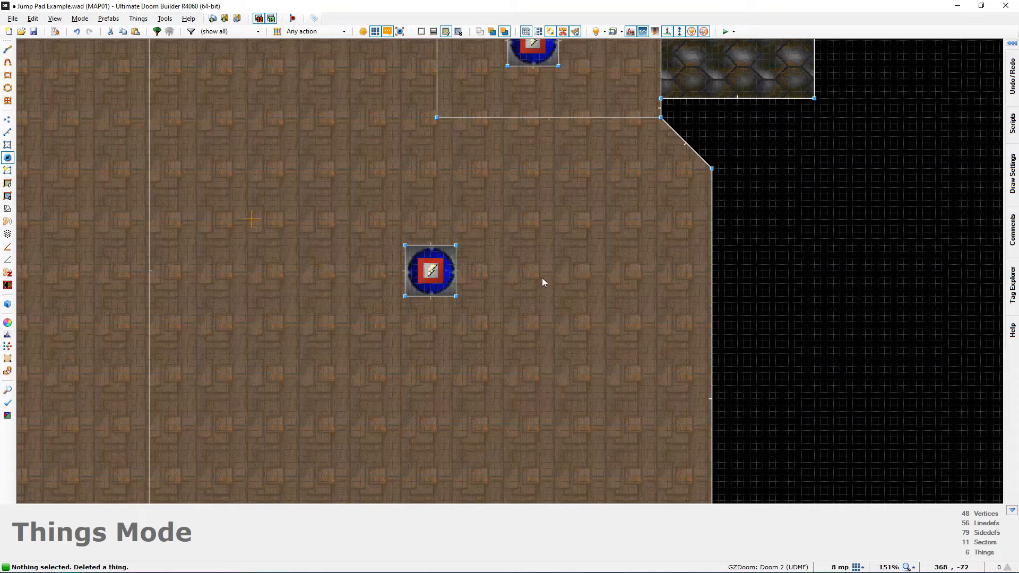
# Set the sloped pad's script arguments to horizontalAngle 128, horizontalForce 10 and verticalForce 75, apply them, and save the map.
pyautogui.rightClick(431, 273)
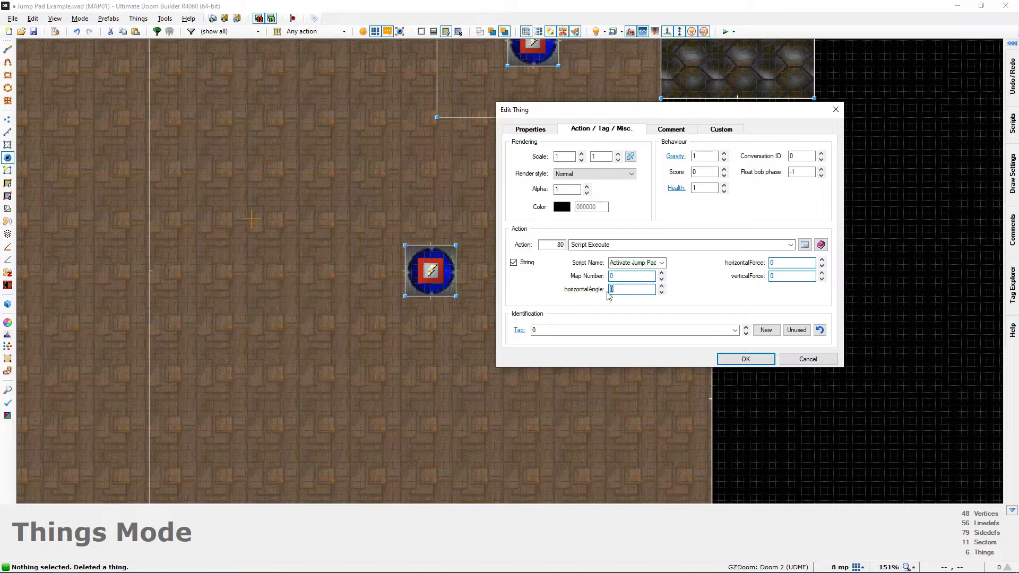
pyautogui.write('128')
pyautogui.press('Tab')
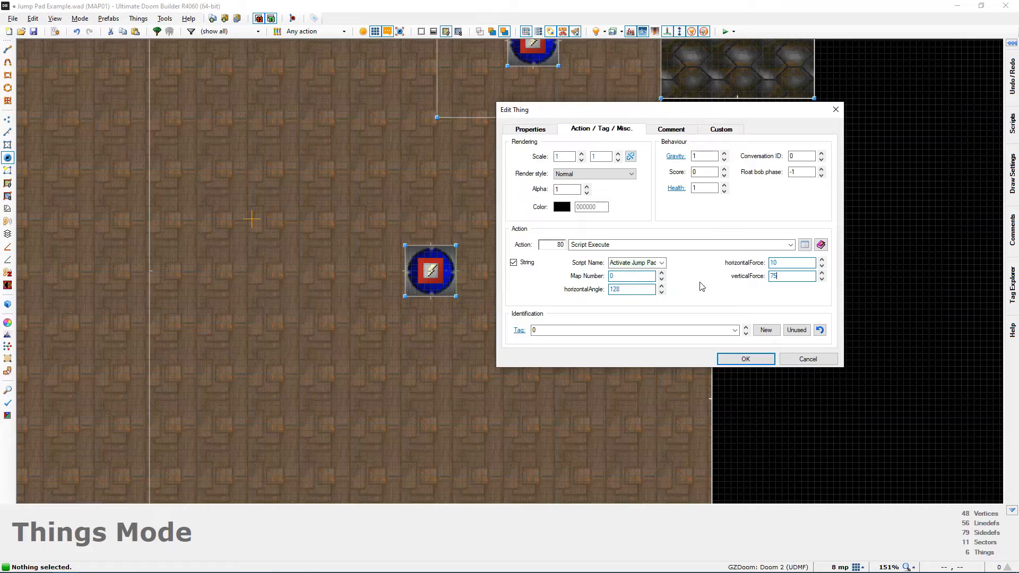
pyautogui.click(736, 360)
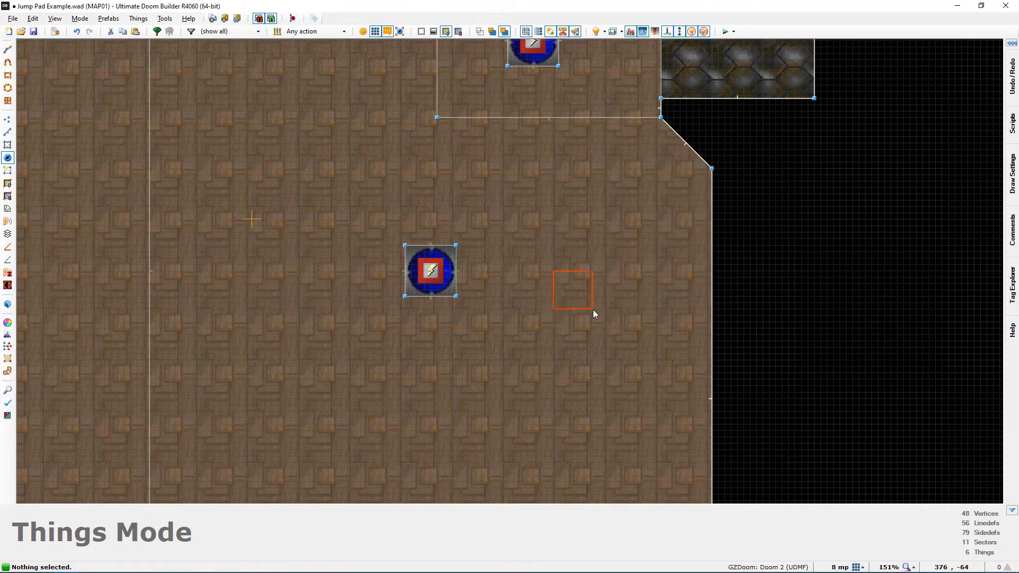
pyautogui.hotkey('ctrl', 's')
# Review the Activate Jump Pad script in the script editor with enlarged text, highlighting the two thrust lines and the PlaySound call.
pyautogui.scroll(-2, 592, 304)
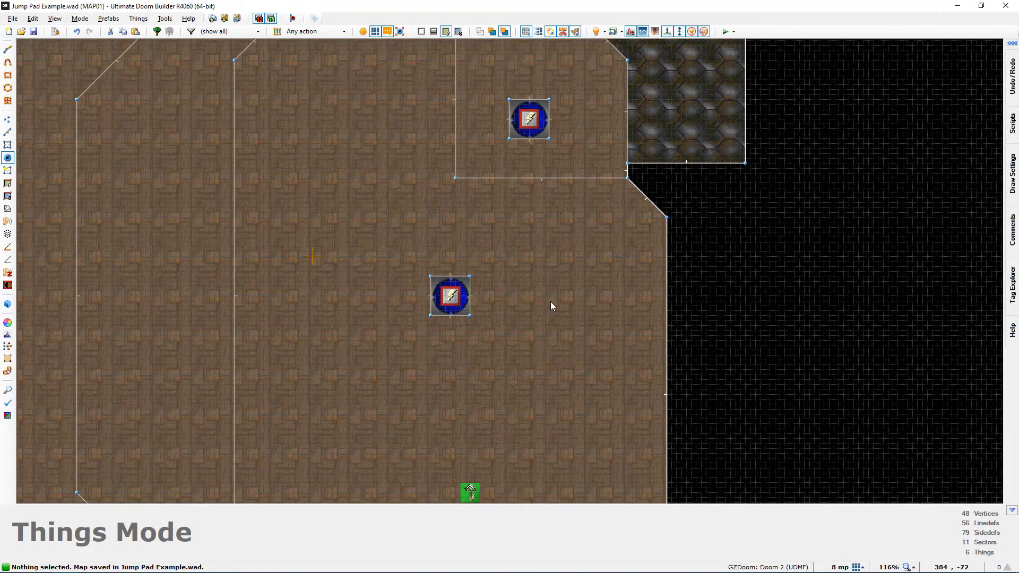
pyautogui.click(55, 32)
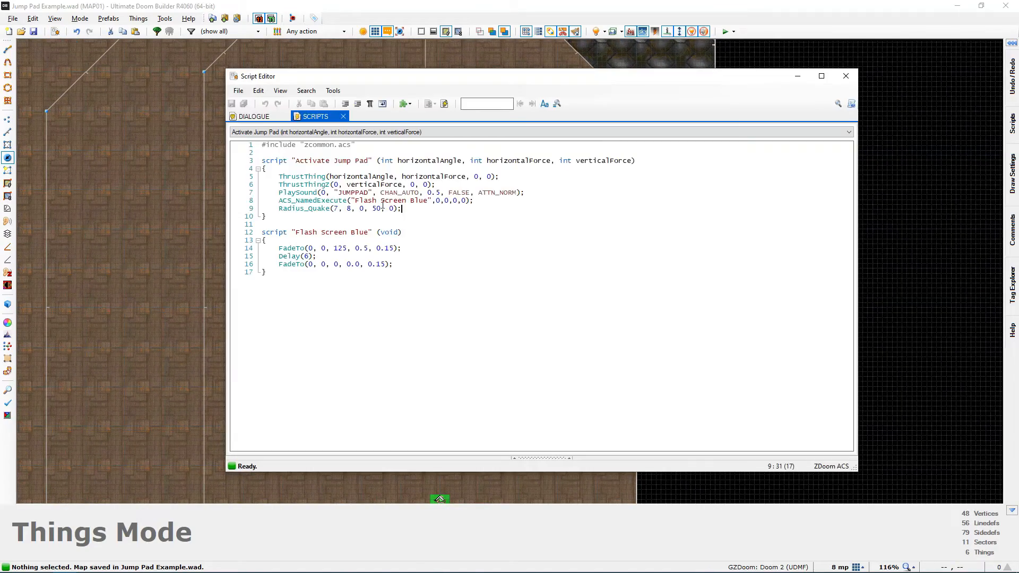
pyautogui.keyDown('ctrl'); pyautogui.scroll(6, 399, 234); pyautogui.keyUp('ctrl')
pyautogui.keyDown('ctrl'); pyautogui.scroll(-2, 400, 235); pyautogui.keyUp('ctrl')
pyautogui.keyDown('ctrl'); pyautogui.scroll(2, 462, 241); pyautogui.keyUp('ctrl')
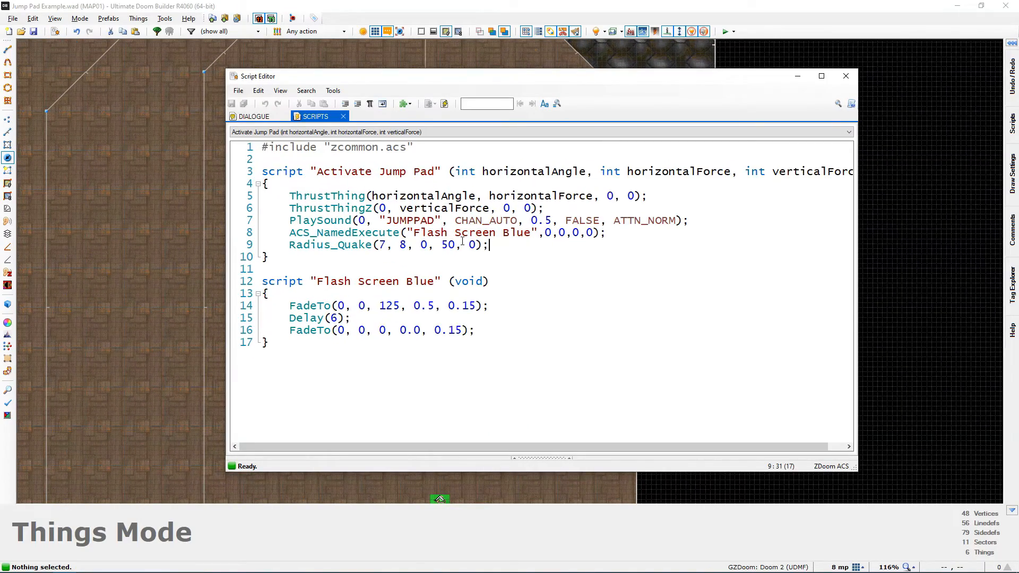
pyautogui.moveTo(539, 208); pyautogui.dragTo(257, 201)
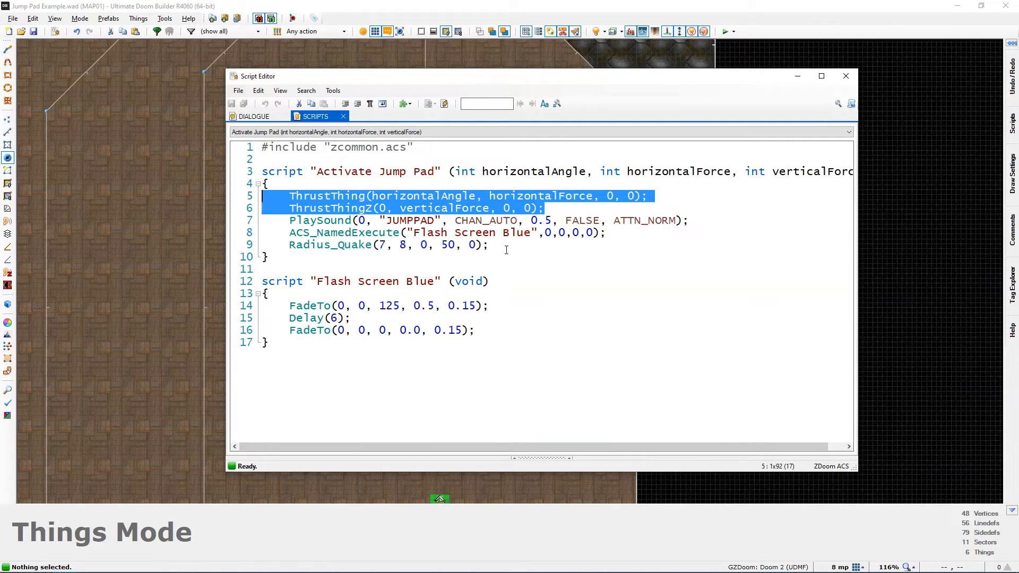
pyautogui.moveTo(506, 250); pyautogui.dragTo(680, 219)
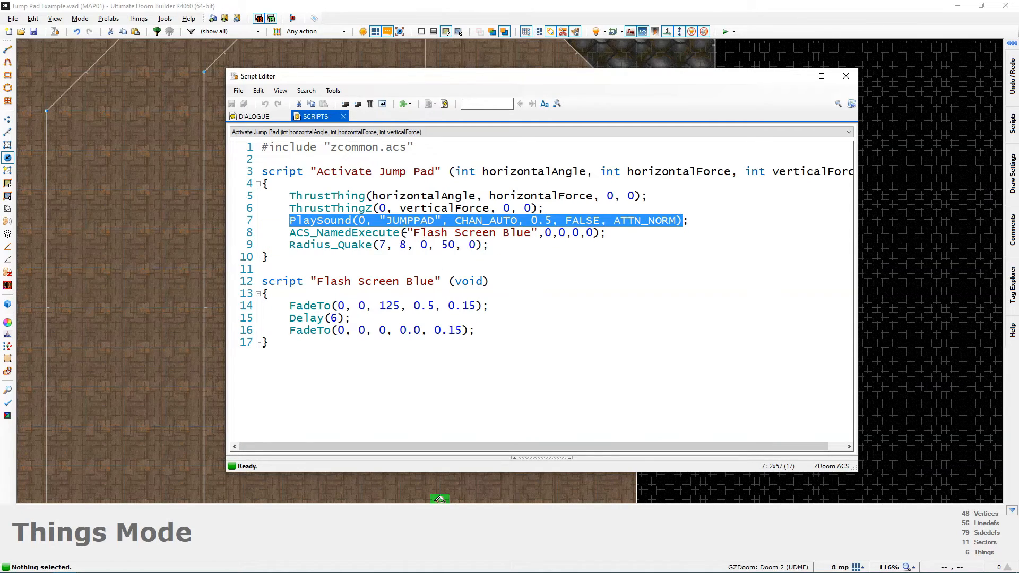
# Highlight the Flash Screen Blue call and the Radius_Quake arguments in the Activate Jump Pad script, and close the script editor.
pyautogui.moveTo(404, 232); pyautogui.dragTo(599, 232)
pyautogui.moveTo(324, 245); pyautogui.dragTo(490, 245)
pyautogui.click(489, 245)
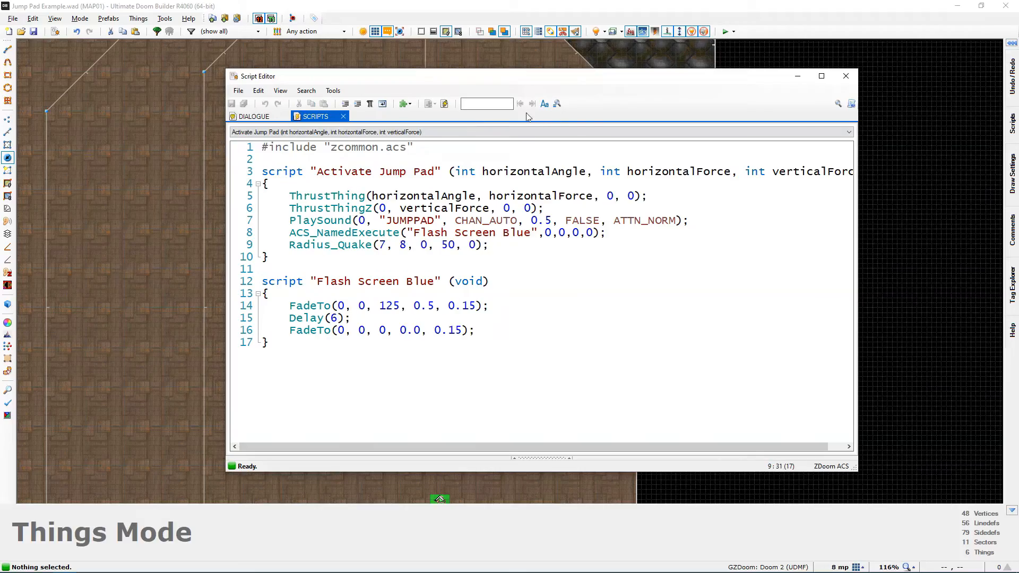
pyautogui.click(846, 76)
# Launch the map for testing, ride the flat jump pad up to the raised room and collect the red keycard.
pyautogui.moveTo(521, 261); pyautogui.dragTo(536, 241, button='middle')
pyautogui.scroll(-2, 518, 204)
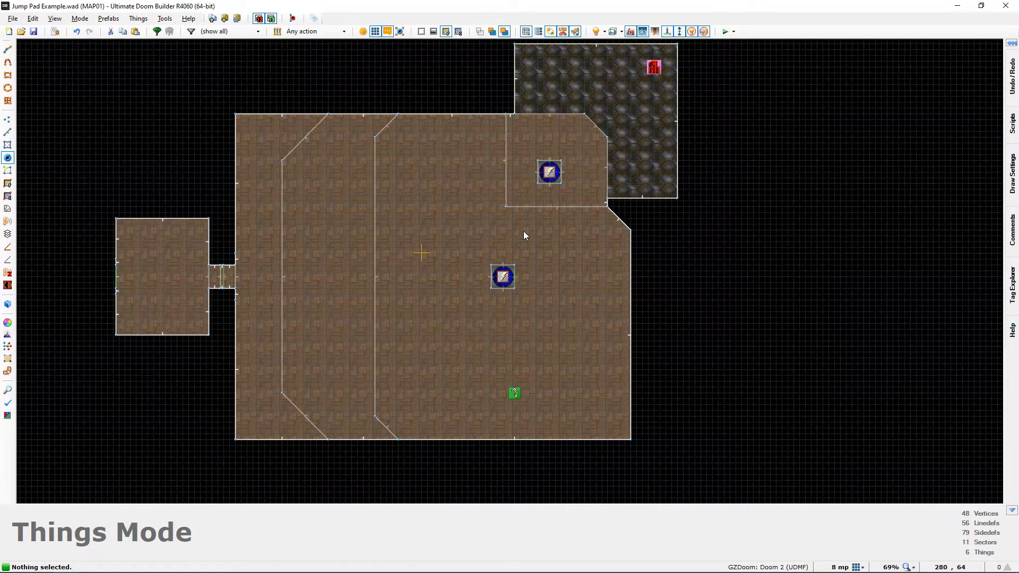
pyautogui.press('F9')
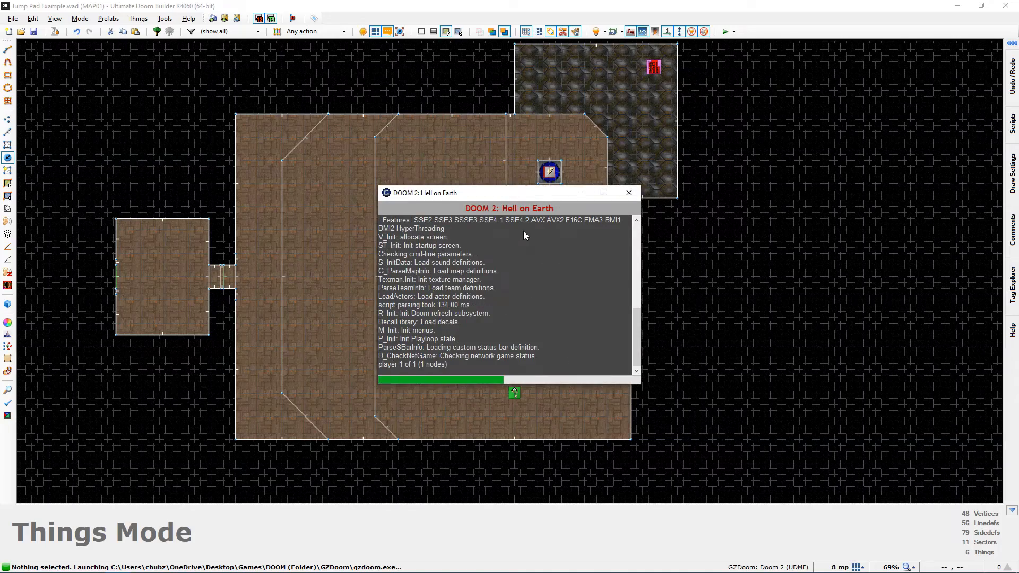
pyautogui.press('w')
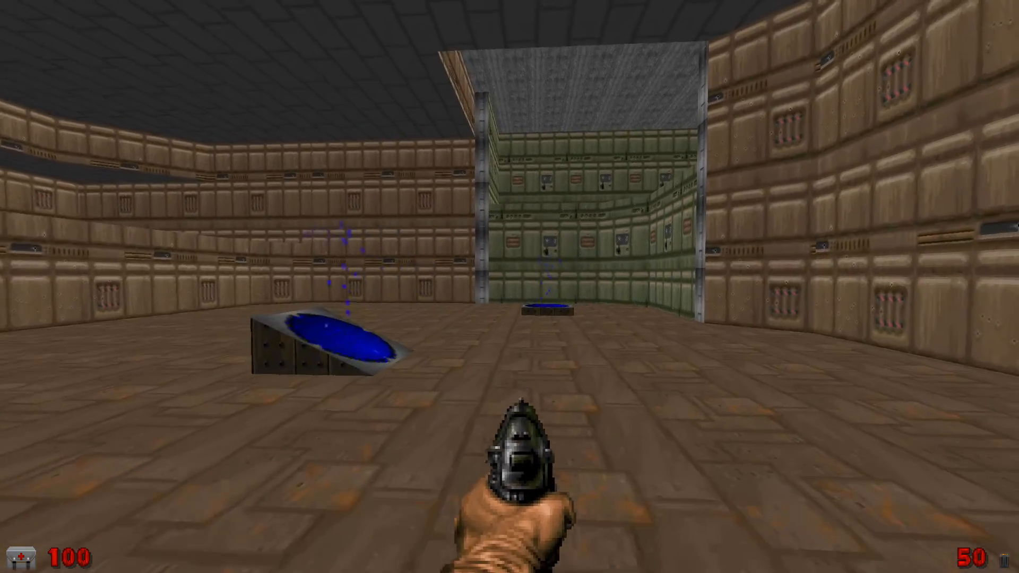
pyautogui.press('w')
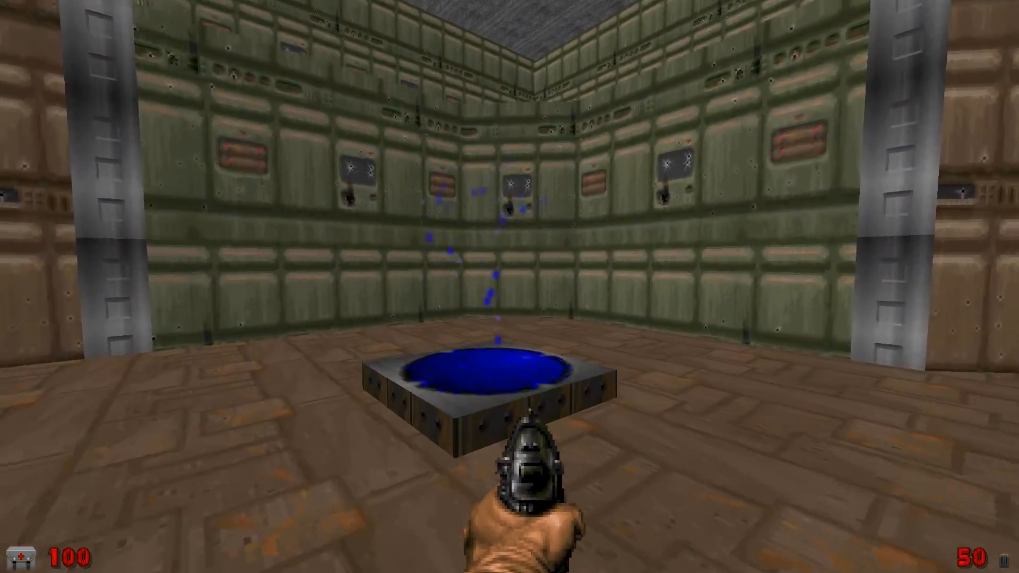
pyautogui.press('w')
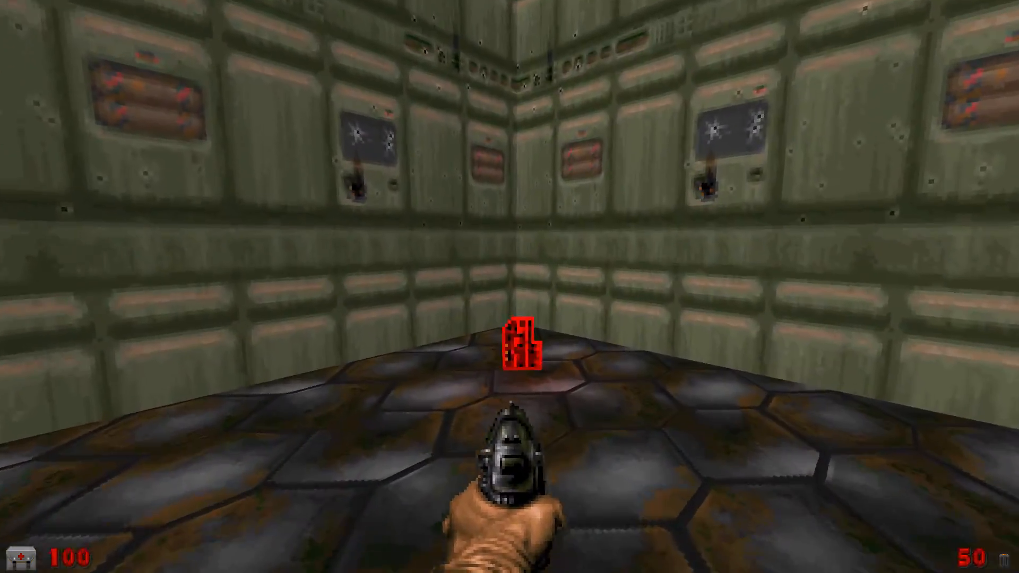
pyautogui.press('w')
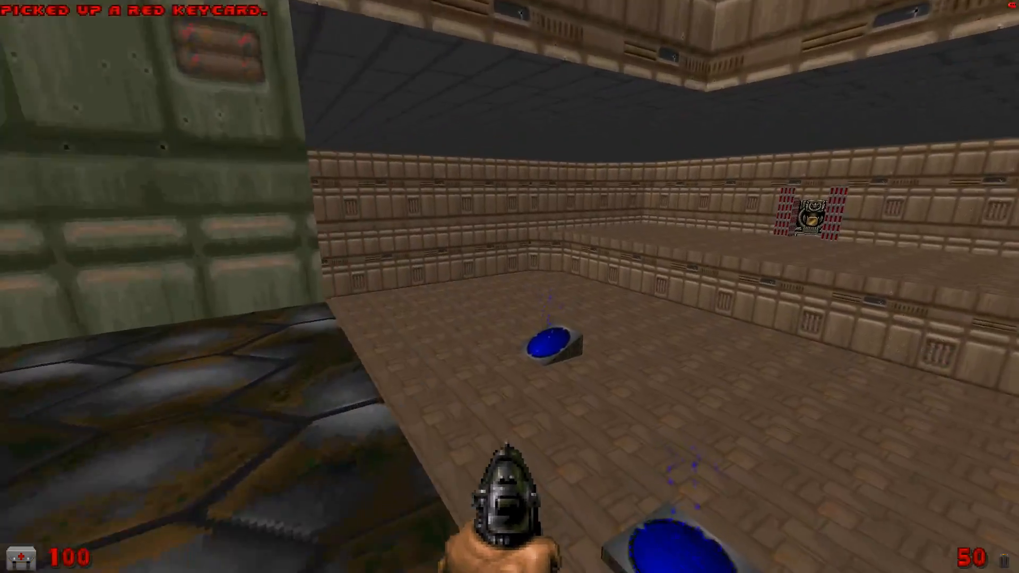
# Test the sloped jump pad by riding it to the ledge with the door, and return to the lower floor.
pyautogui.press('w')
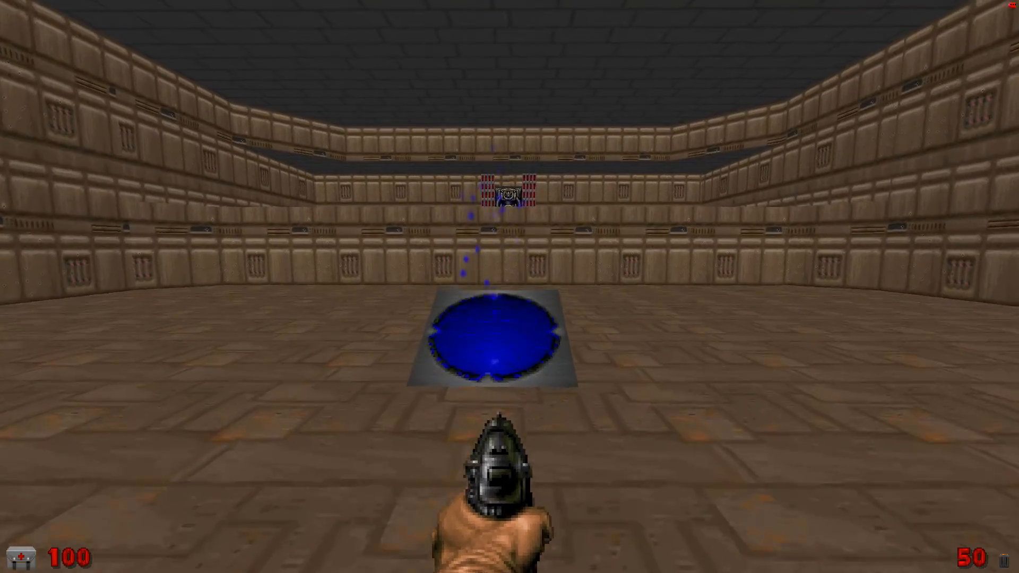
pyautogui.press('w')
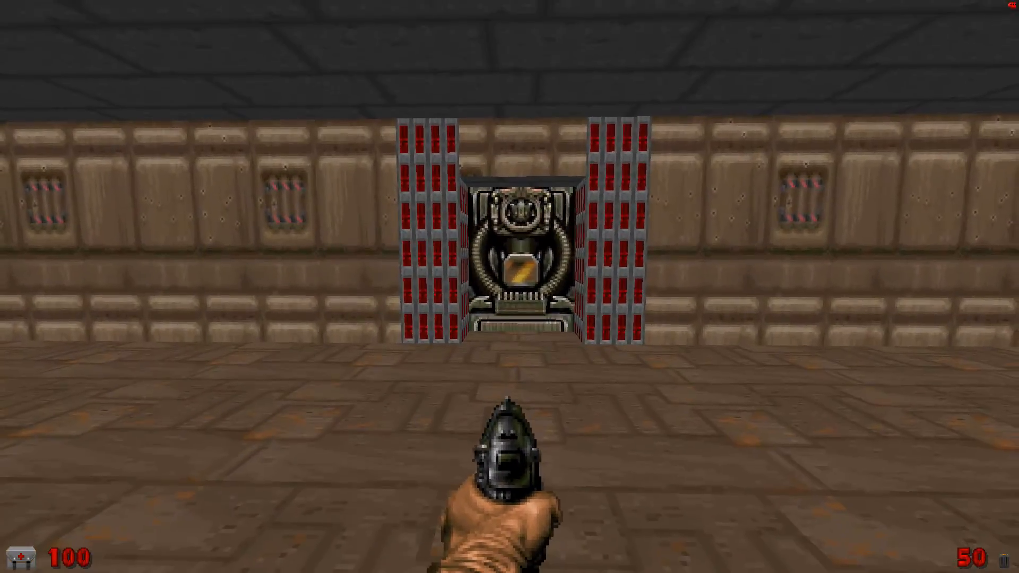
pyautogui.press('w')
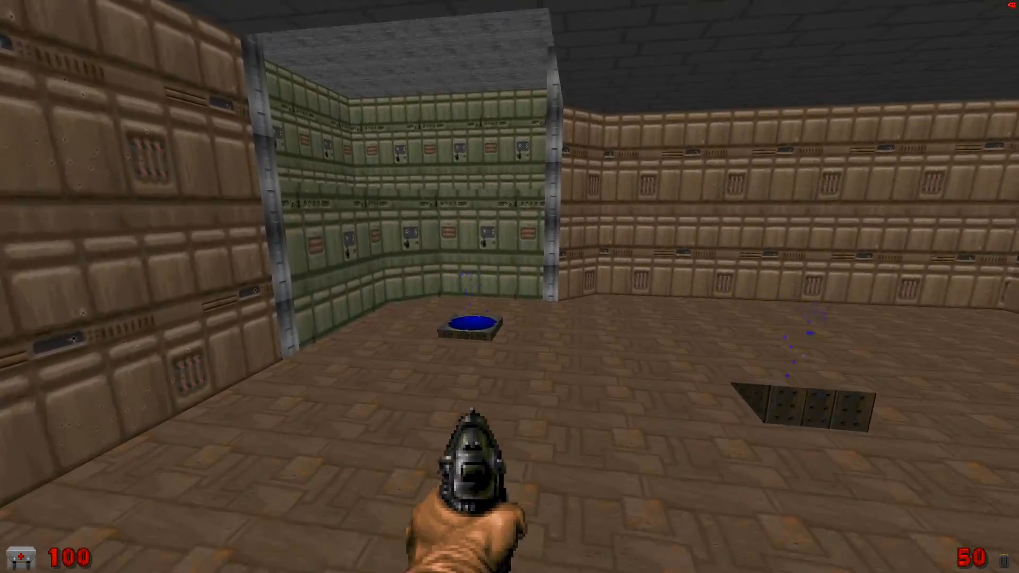
# Ride the flat jump pad to the raised room once more, drop back down, and end the test to return to the map editor.
pyautogui.press('w')
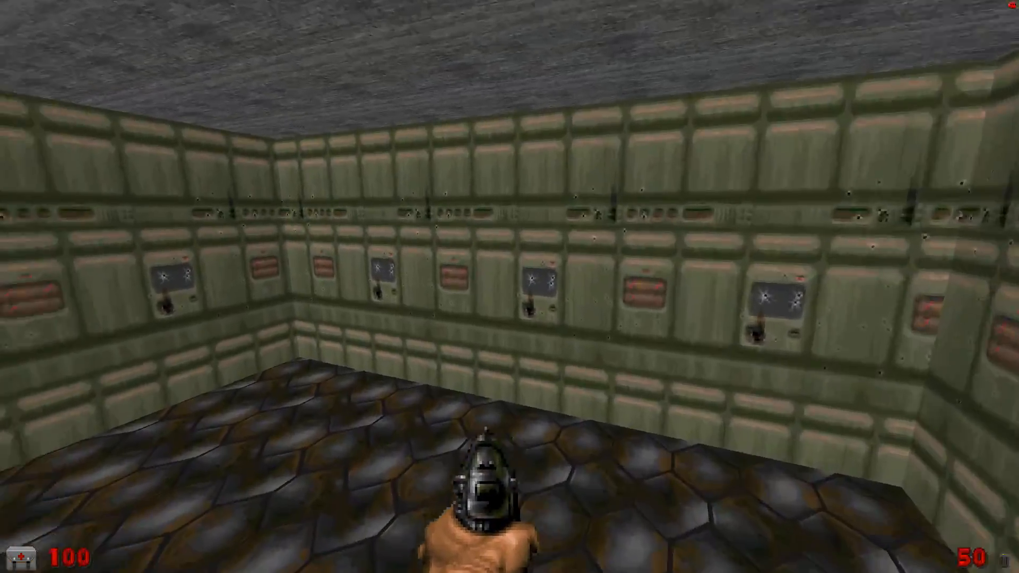
pyautogui.press('w')
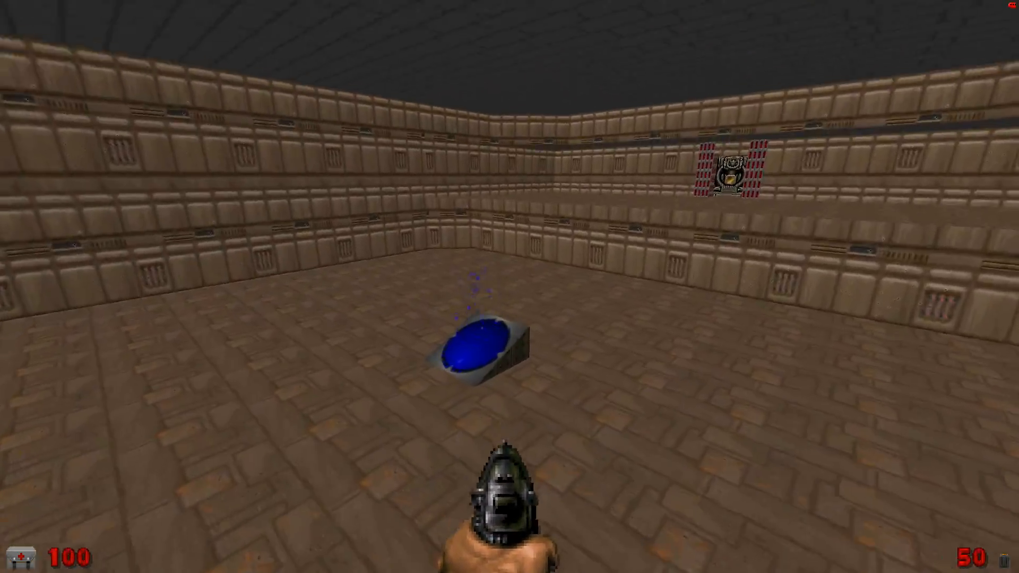
pyautogui.press('w')
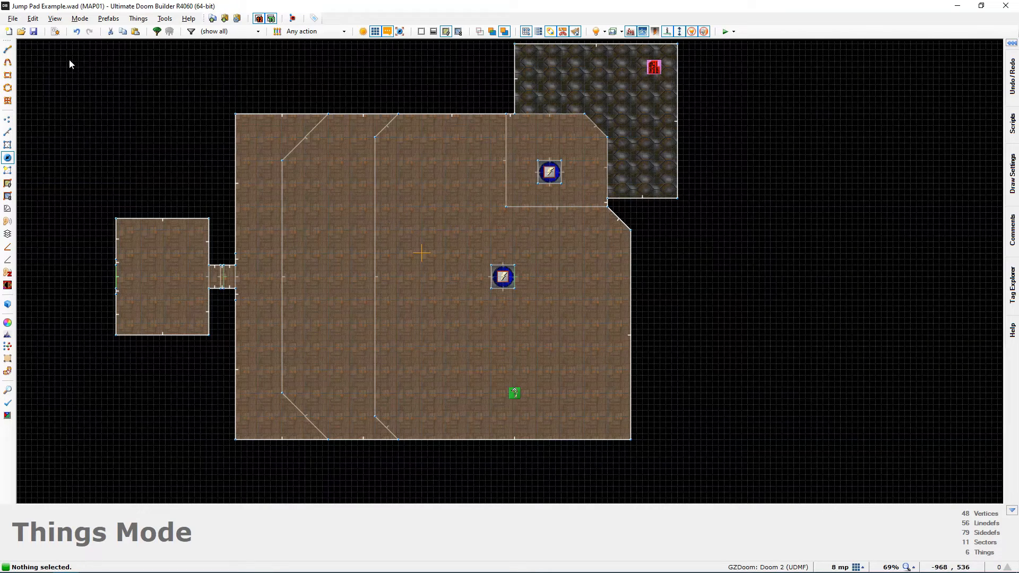
# Reopen the Activate Jump Pad script in the script editor with enlarged text.
pyautogui.click(55, 31)
pyautogui.keyDown('ctrl'); pyautogui.scroll(-2, 398, 234); pyautogui.keyUp('ctrl')
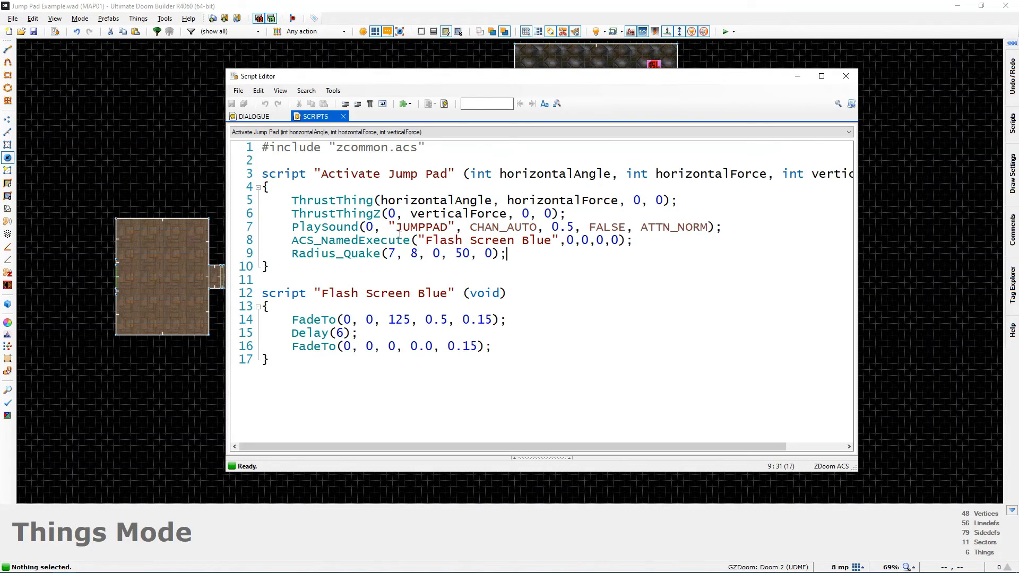